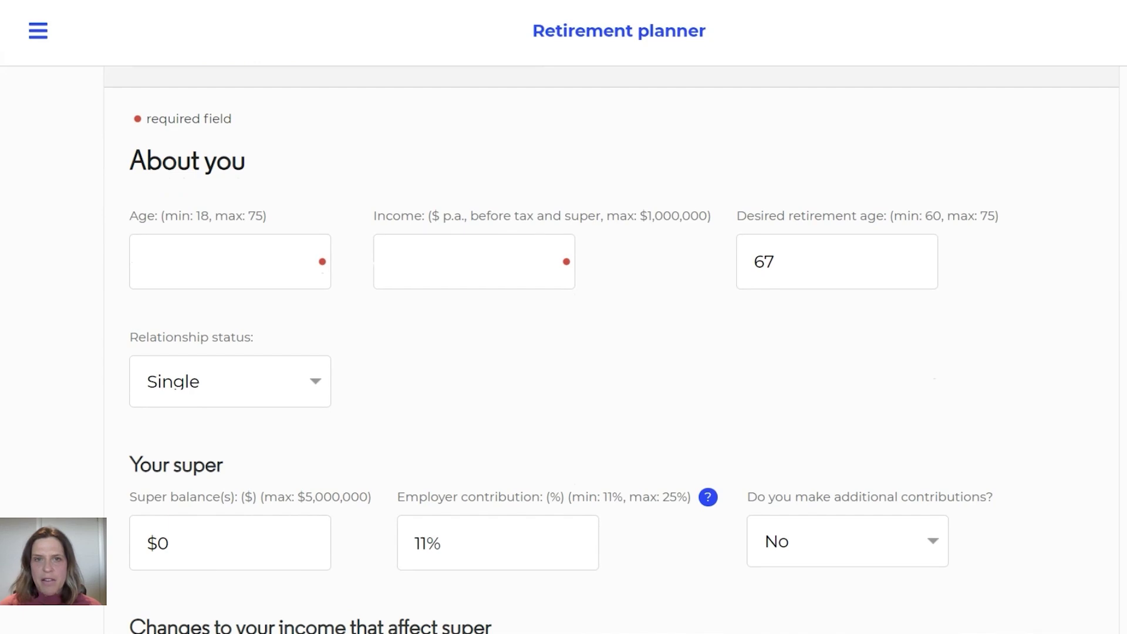
Step: Enter an age of 50 and an annual income of $70,000 in the personal details
{"action": "left_click", "coordinate": [230, 261]}
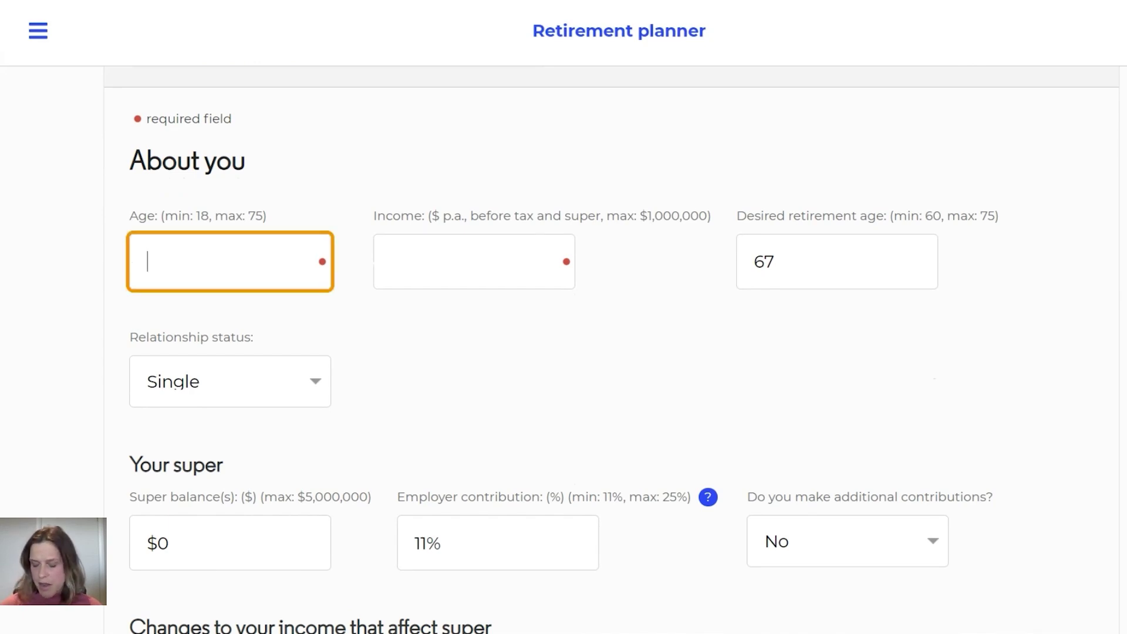
{"action": "type", "text": "50"}
{"action": "left_click", "coordinate": [392, 262]}
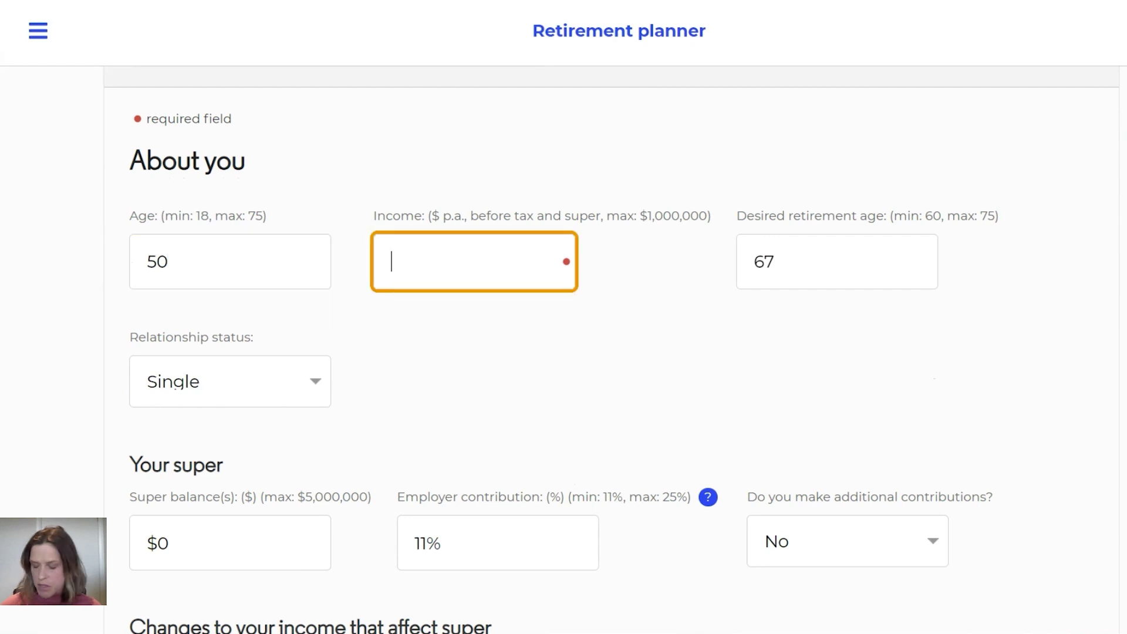
{"action": "type", "text": "70000"}
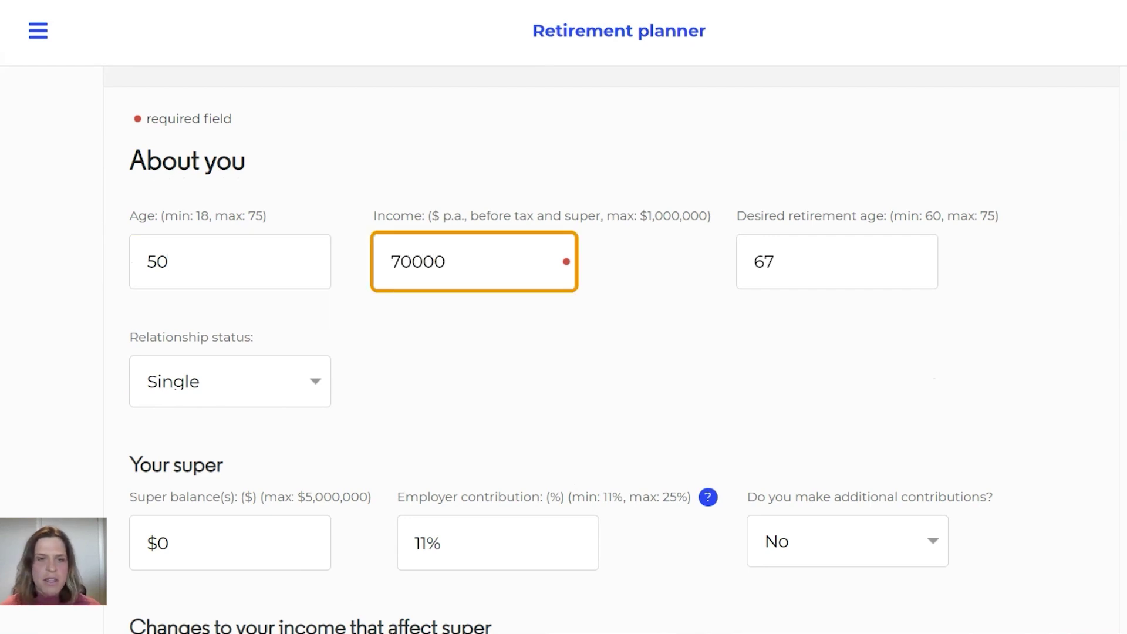
{"action": "key", "text": "Return"}
Step: Set the super balance to $200,000
{"action": "scroll", "coordinate": [564, 370], "scroll_direction": "down", "scroll_amount": 1}
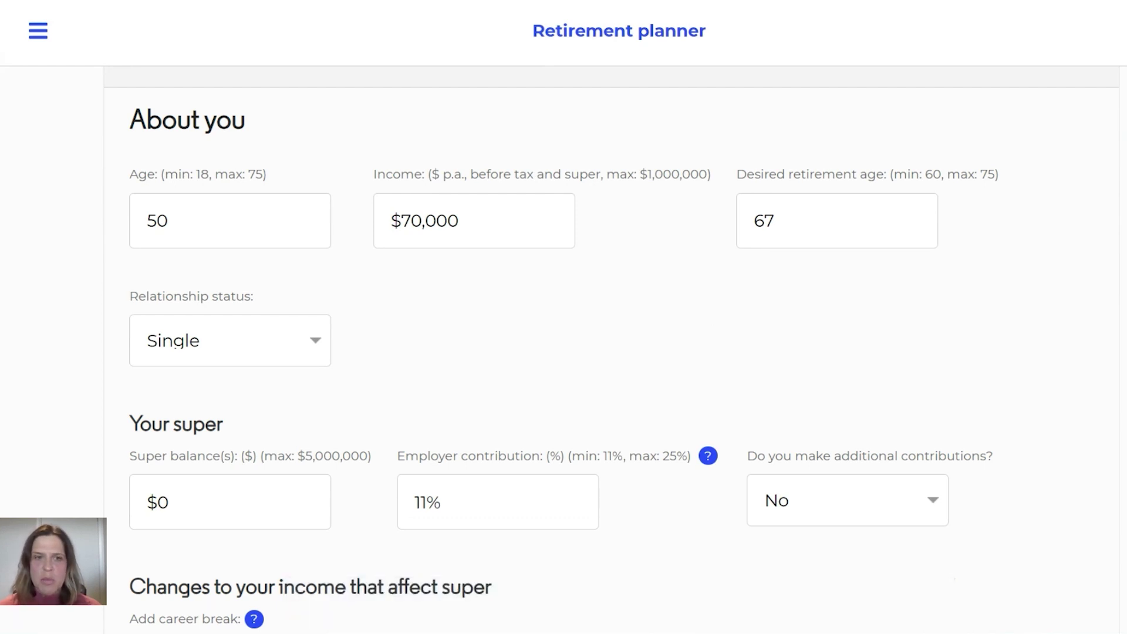
{"action": "scroll", "coordinate": [612, 347], "scroll_direction": "down", "scroll_amount": 3}
{"action": "left_click", "coordinate": [230, 303]}
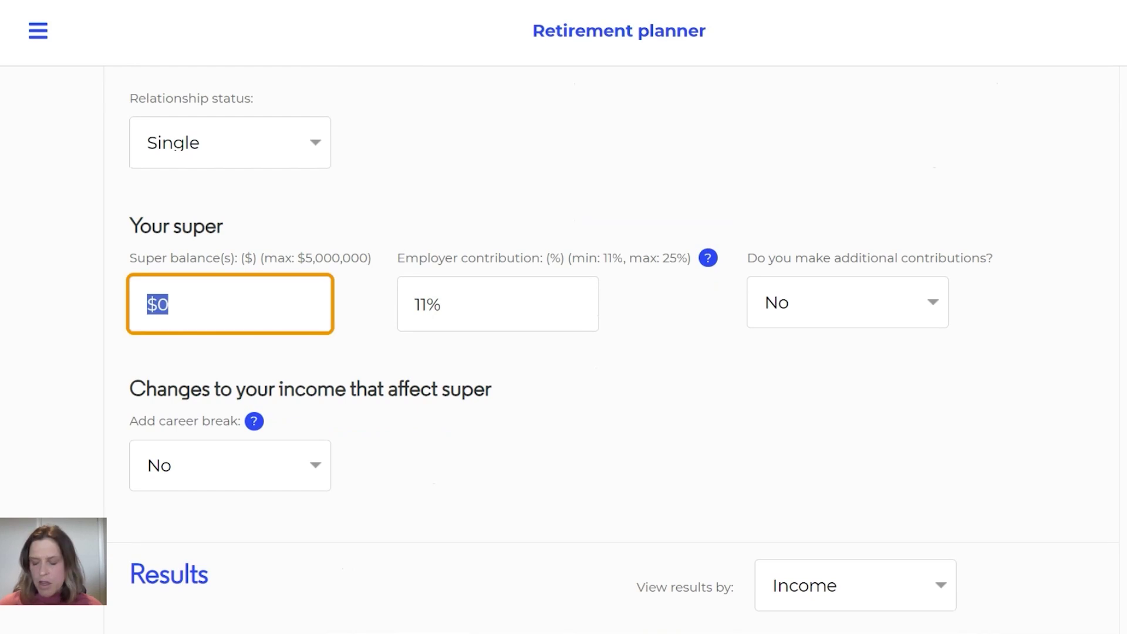
{"action": "type", "text": "200000"}
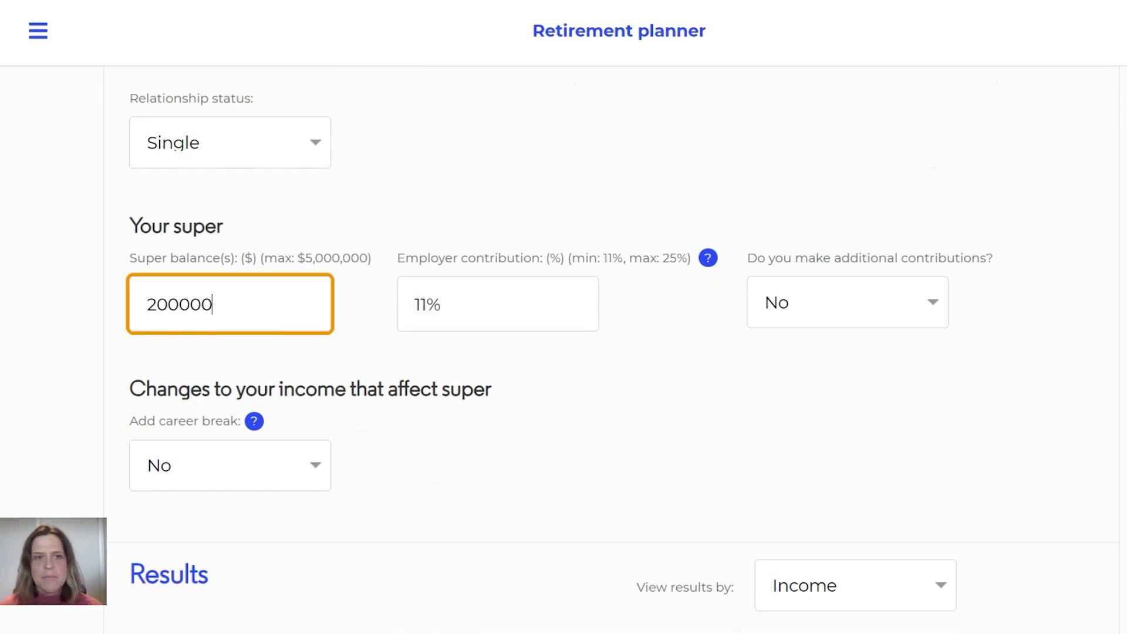
{"action": "key", "text": "Return"}
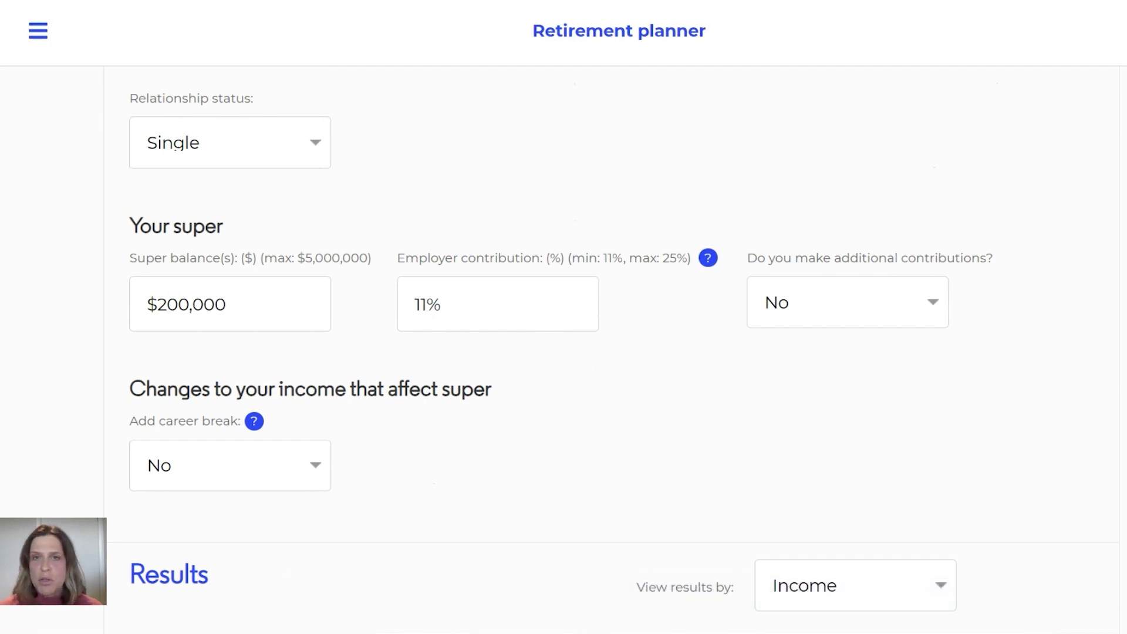
{"action": "left_click", "coordinate": [427, 304]}
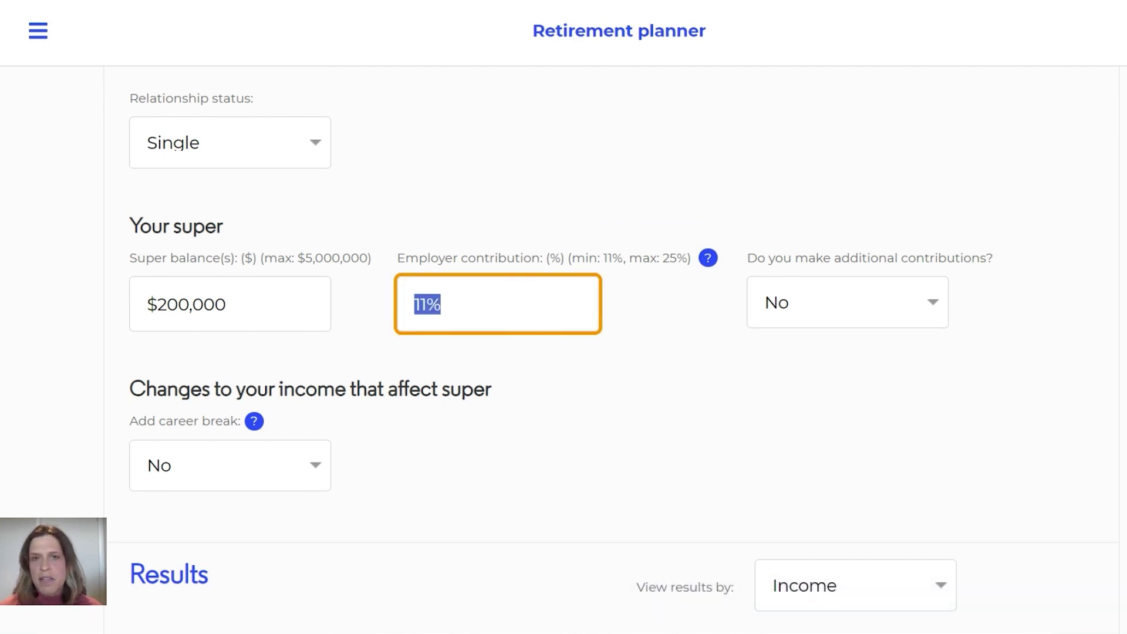
{"action": "key", "text": "Return"}
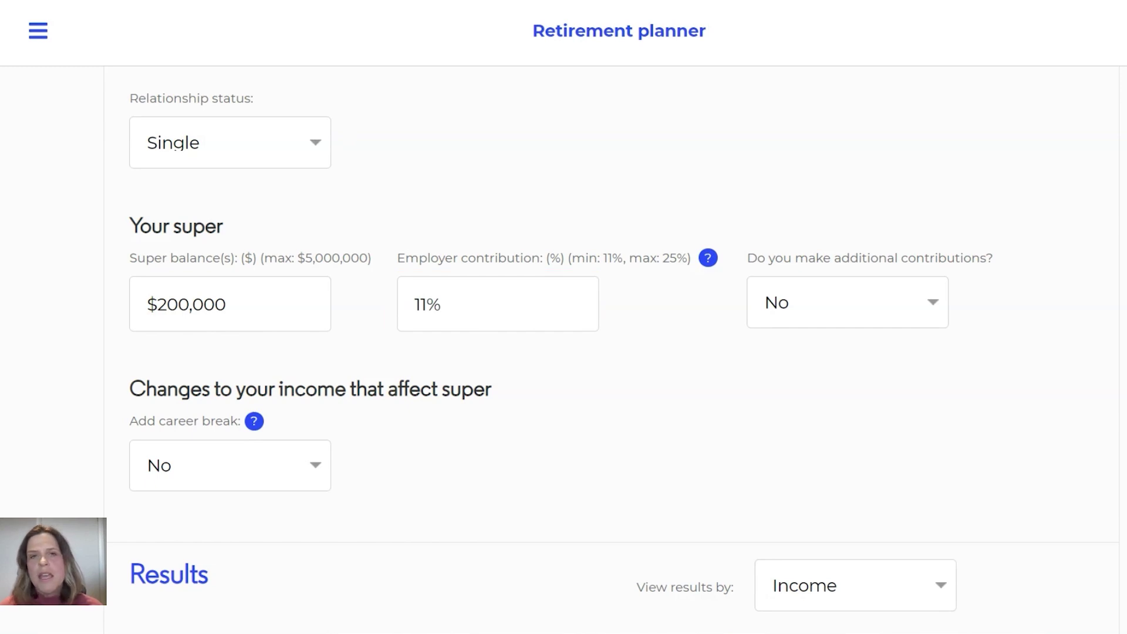
{"action": "left_click", "coordinate": [427, 304]}
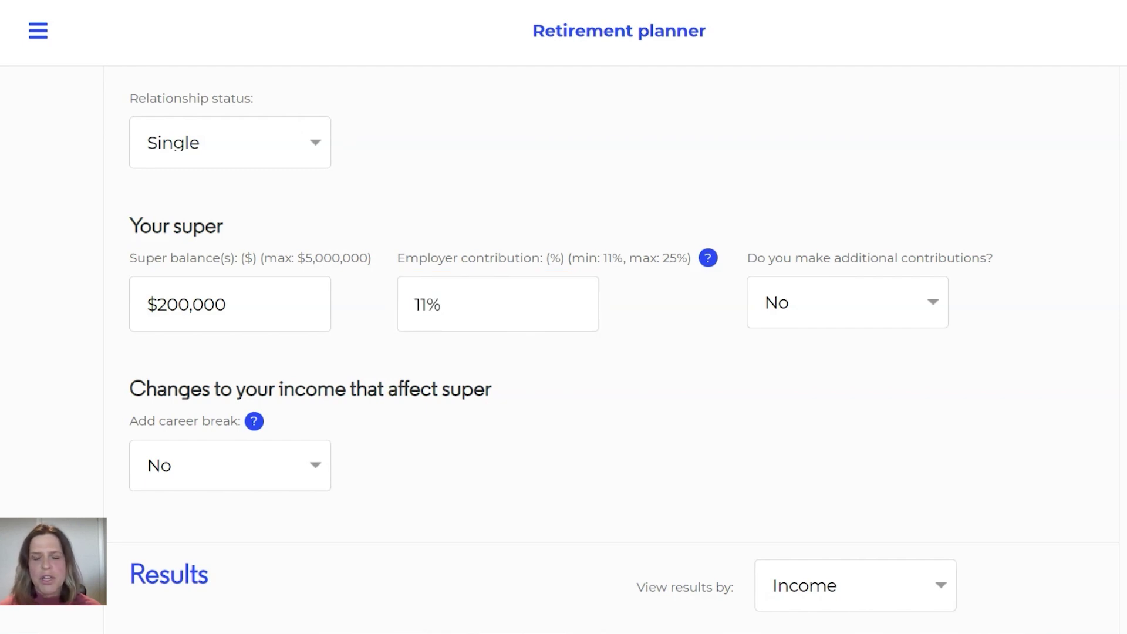
Step: Examine the results chart and check the age pension and super income amounts at age 67
{"action": "scroll", "coordinate": [693, 294], "scroll_direction": "down", "scroll_amount": 8}
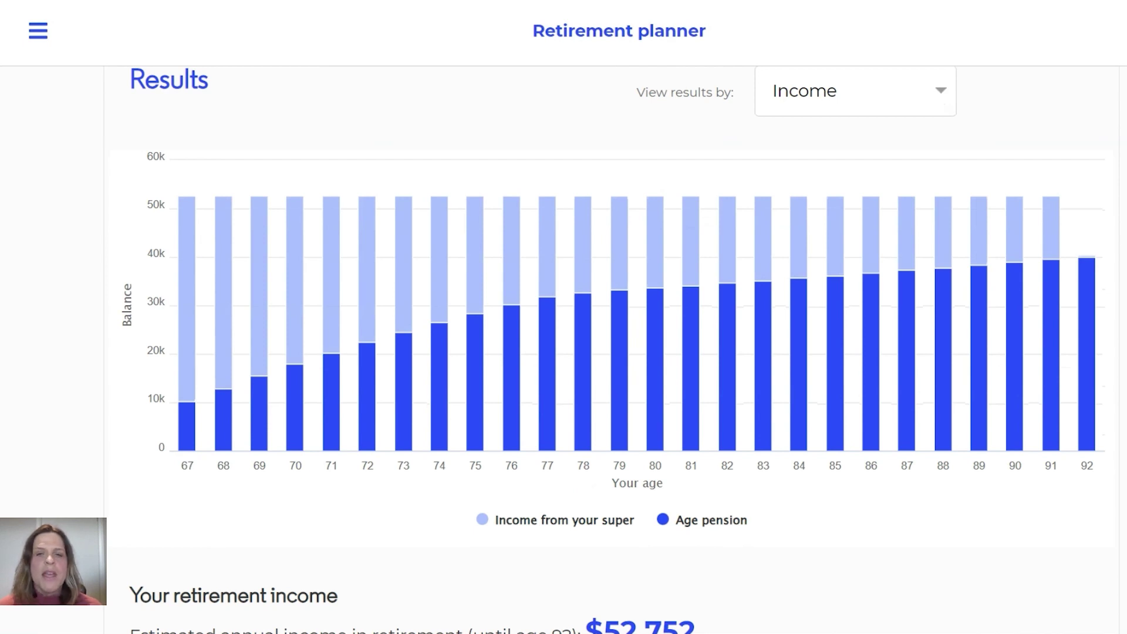
{"action": "scroll", "coordinate": [610, 352], "scroll_direction": "down", "scroll_amount": 2}
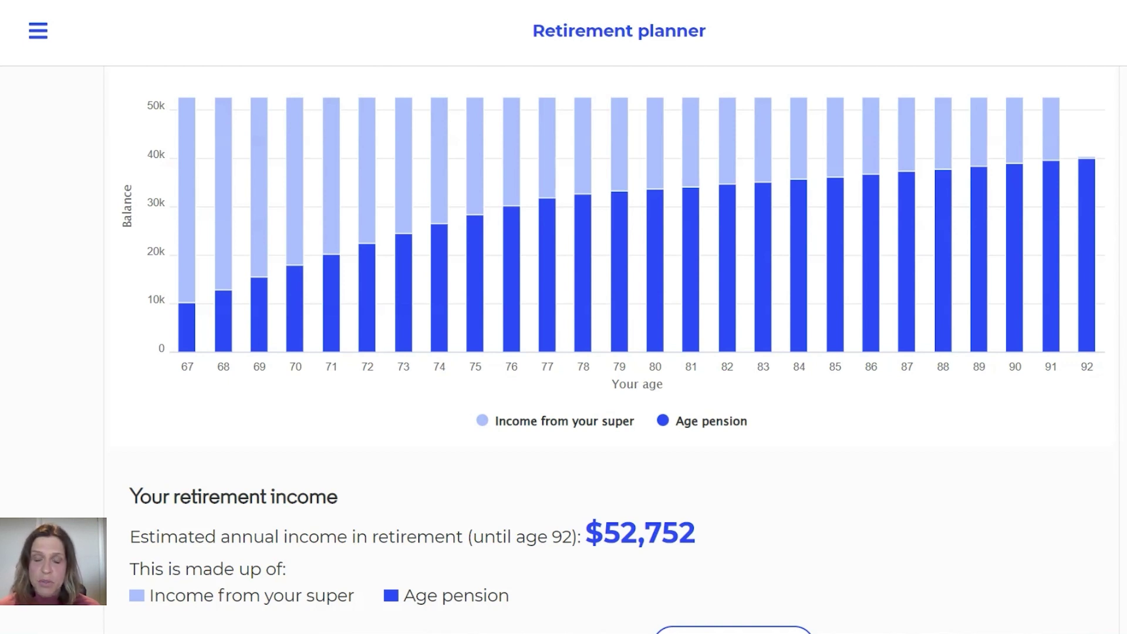
{"action": "mouse_move", "coordinate": [187, 329]}
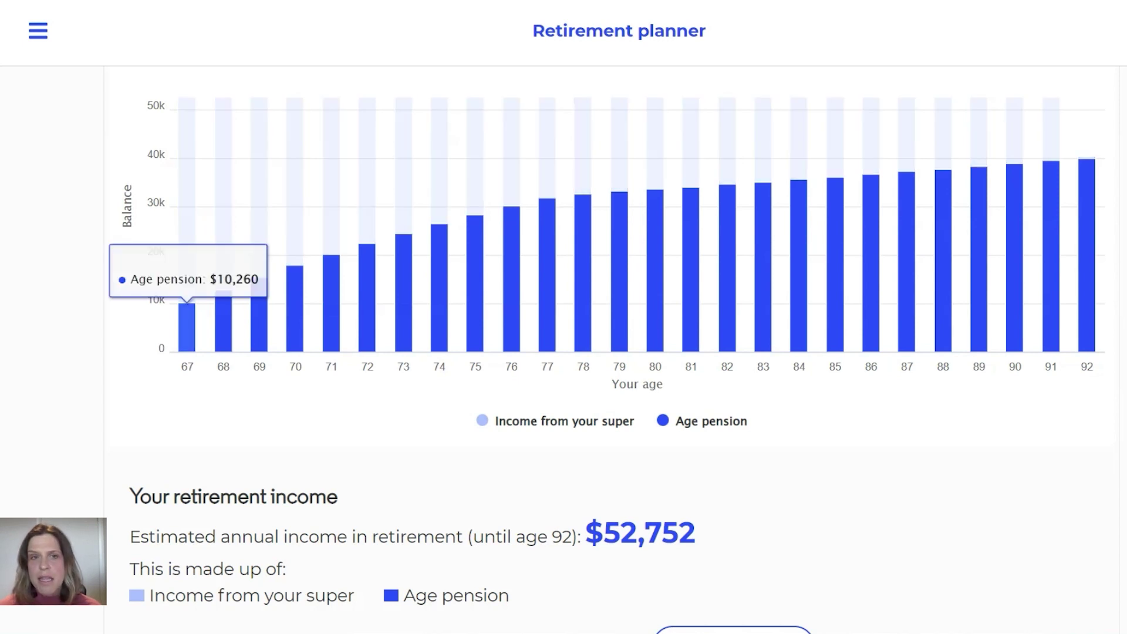
{"action": "mouse_move", "coordinate": [187, 176]}
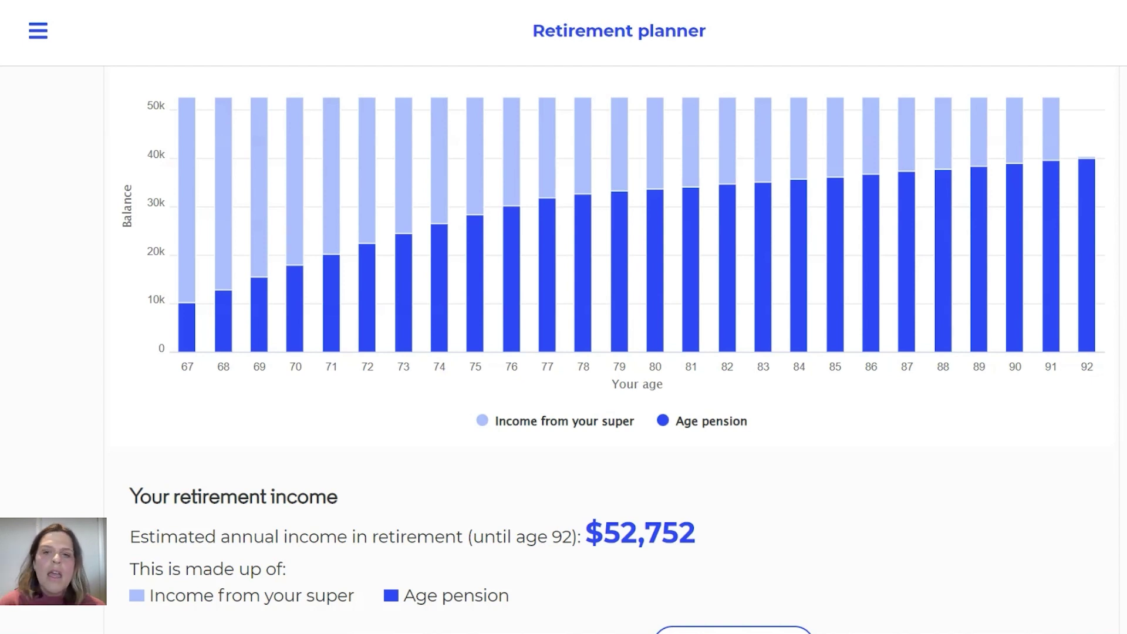
Step: Change the fee level before retirement to Other and set its annual admin fees to $65
{"action": "scroll", "coordinate": [611, 352], "scroll_direction": "down", "scroll_amount": 7}
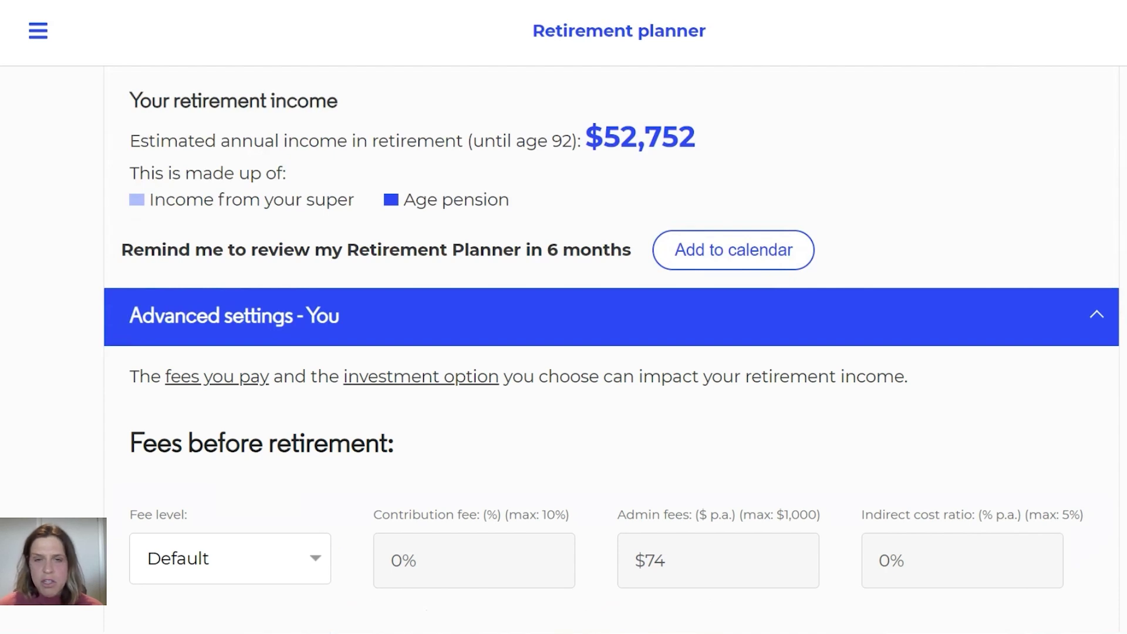
{"action": "scroll", "coordinate": [612, 349], "scroll_direction": "down", "scroll_amount": 3}
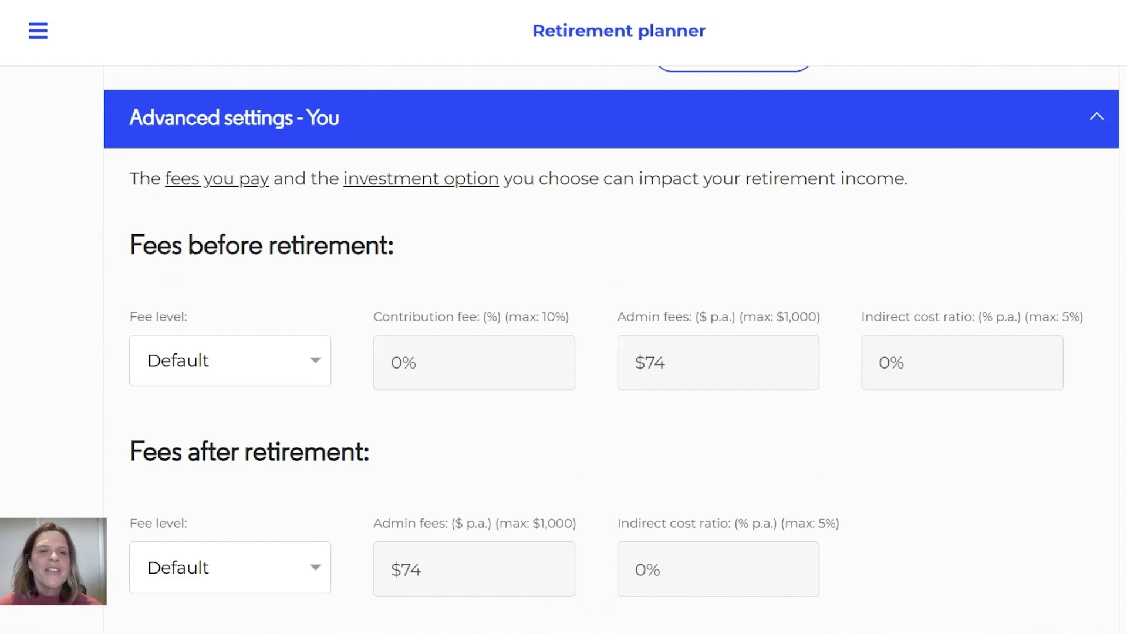
{"action": "scroll", "coordinate": [612, 331], "scroll_direction": "down", "scroll_amount": 2}
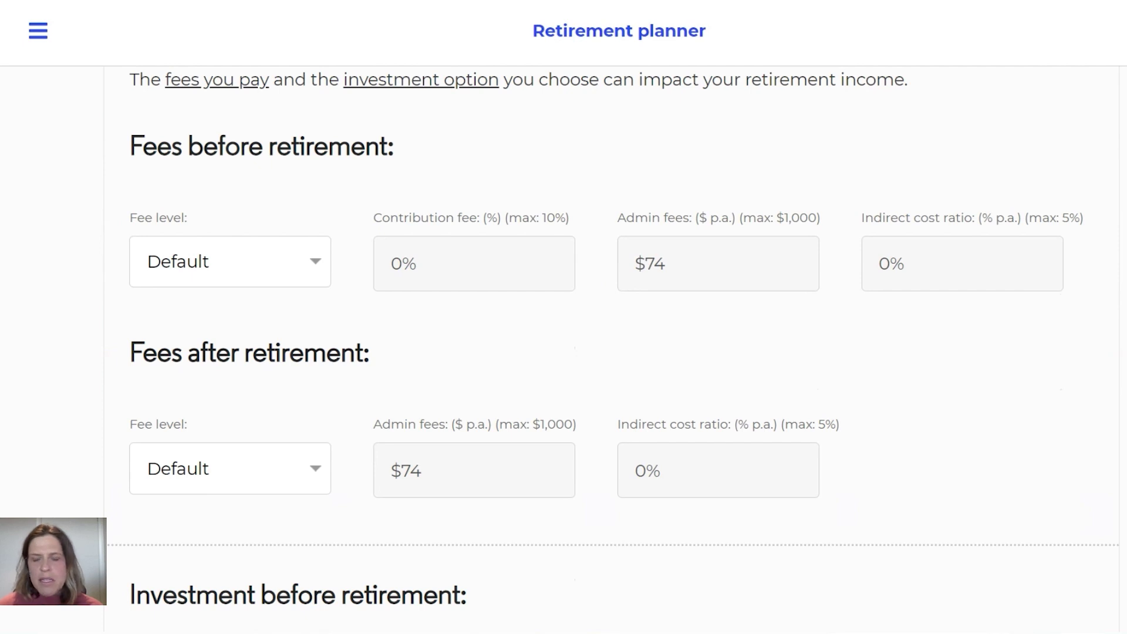
{"action": "left_click", "coordinate": [230, 262]}
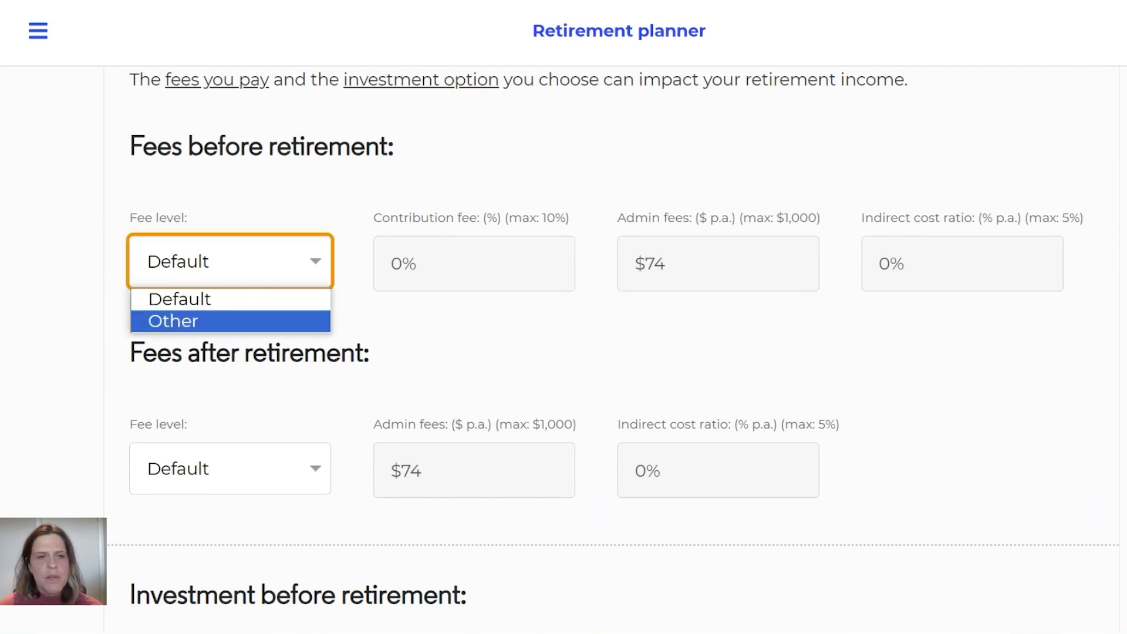
{"action": "left_click", "coordinate": [184, 320]}
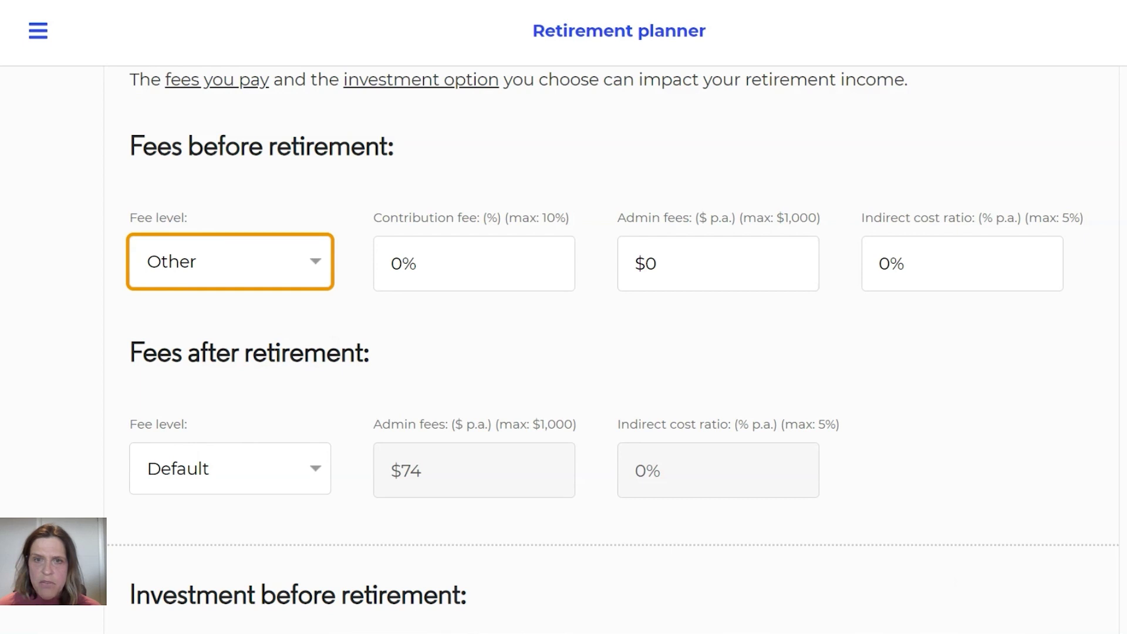
{"action": "left_click", "coordinate": [718, 264]}
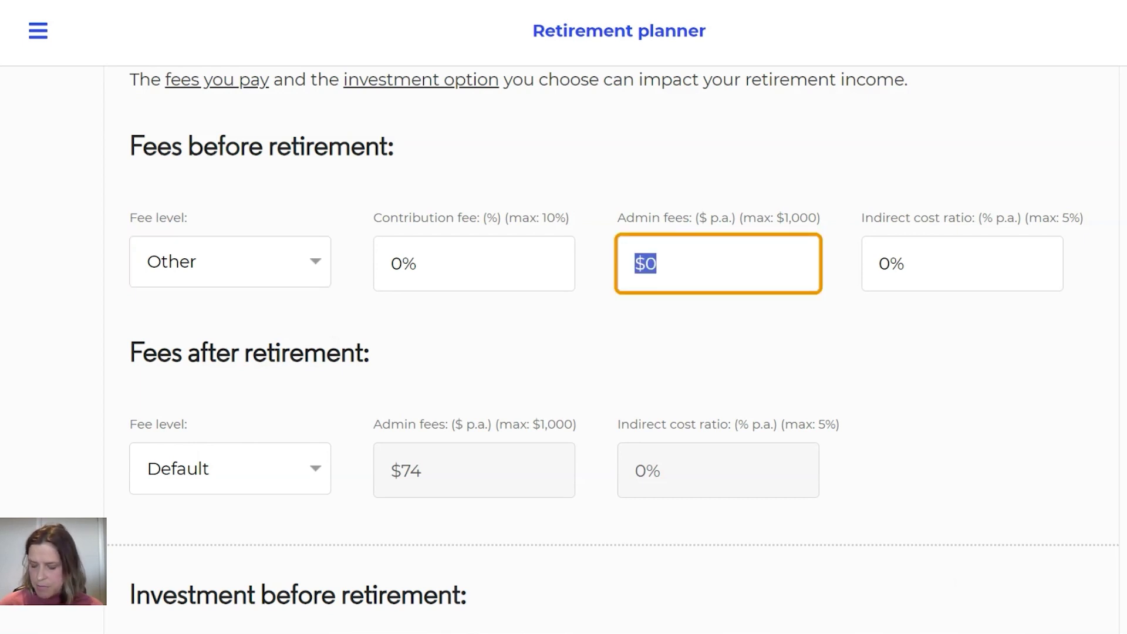
{"action": "type", "text": "65"}
{"action": "key", "text": "Return"}
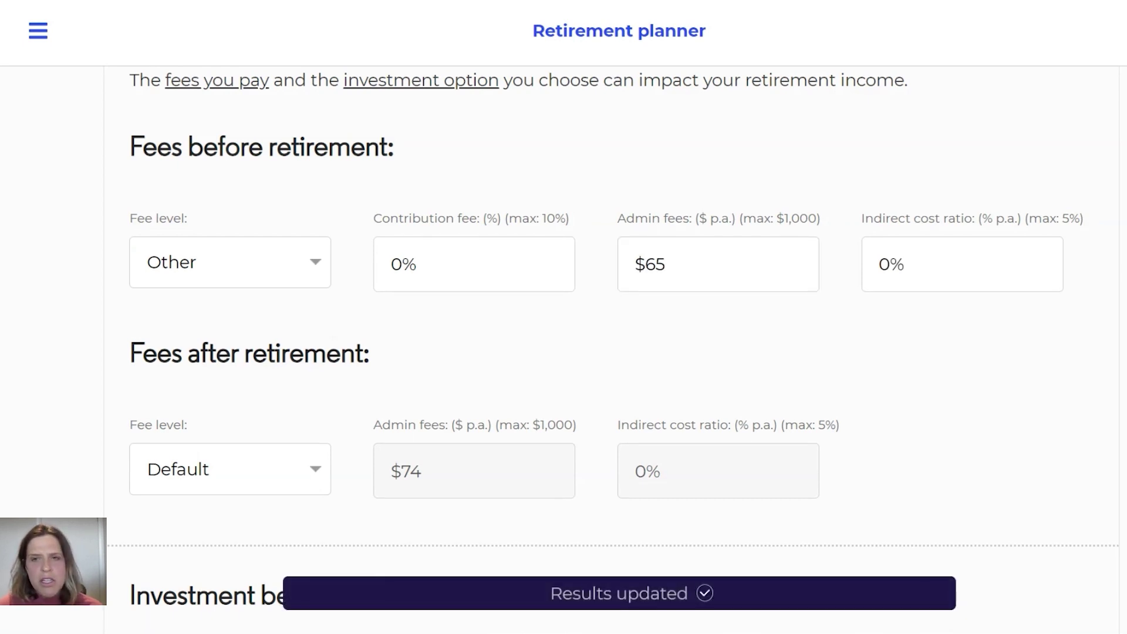
{"action": "left_click_drag", "start_coordinate": [861, 218], "coordinate": [974, 219]}
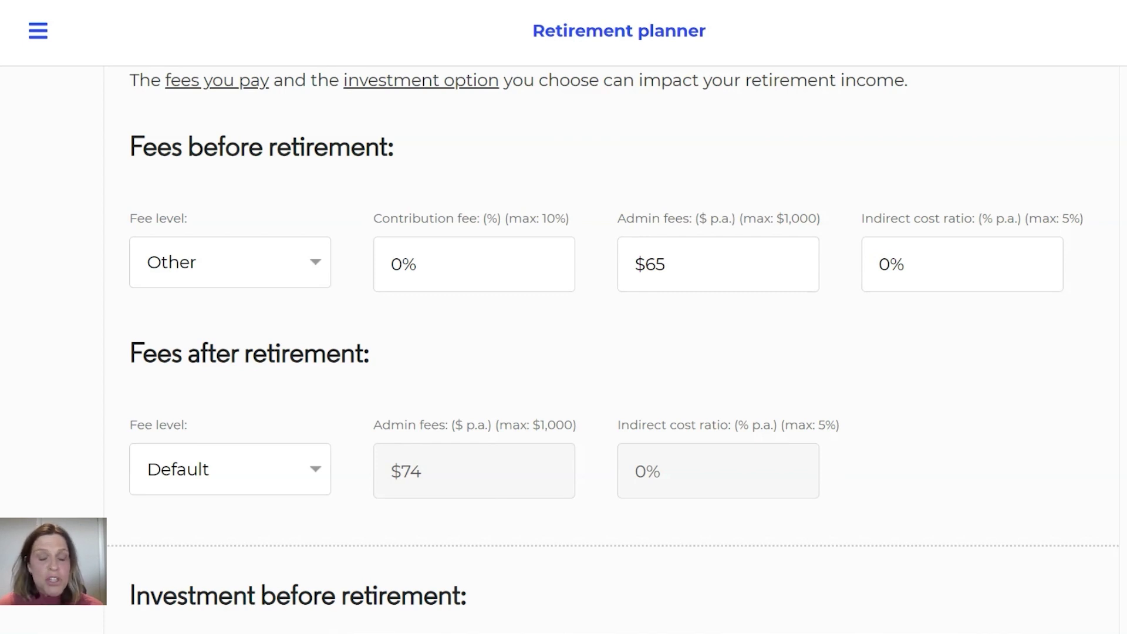
{"action": "left_click", "coordinate": [962, 264]}
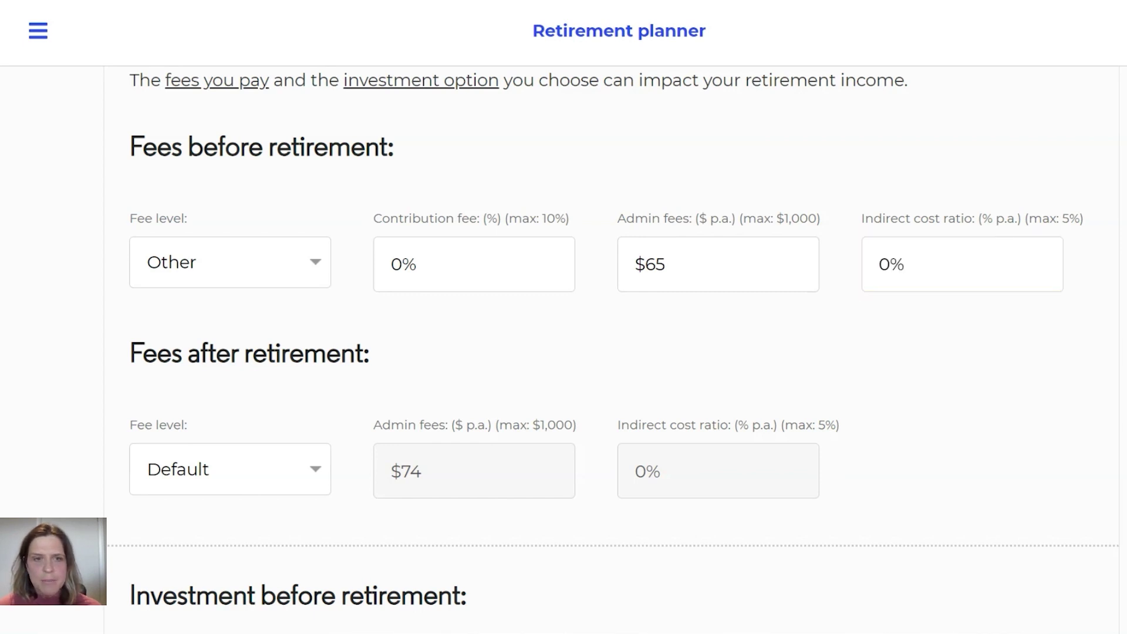
Step: Change the fee level after retirement to Other and set its annual admin fees to $80
{"action": "scroll", "coordinate": [606, 339], "scroll_direction": "down", "scroll_amount": 3}
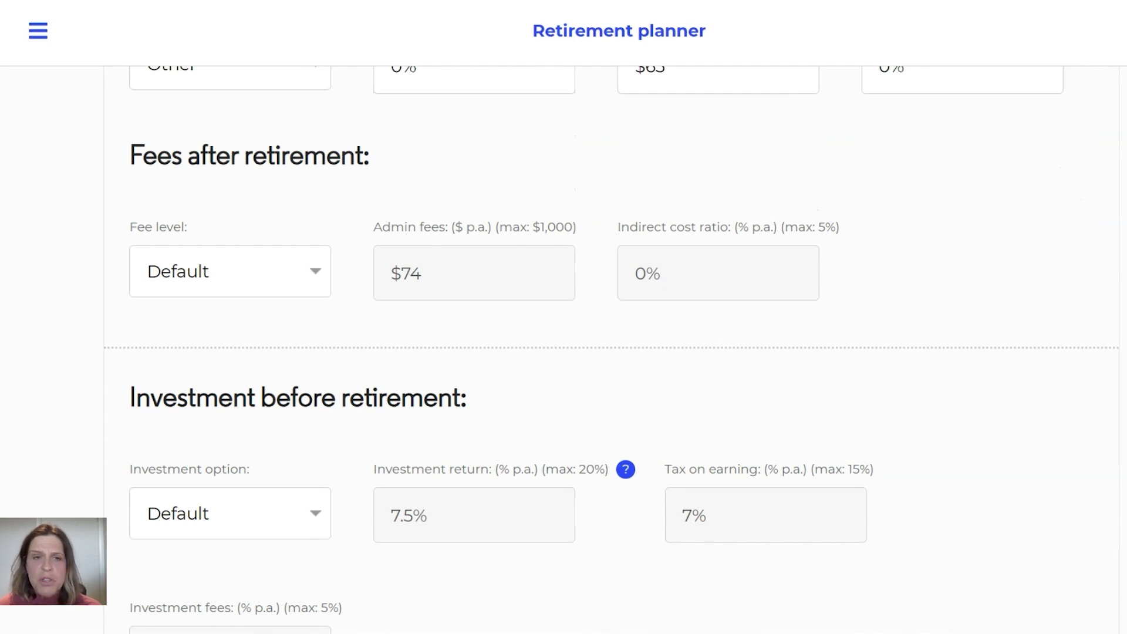
{"action": "left_click", "coordinate": [231, 271]}
{"action": "left_click", "coordinate": [176, 329]}
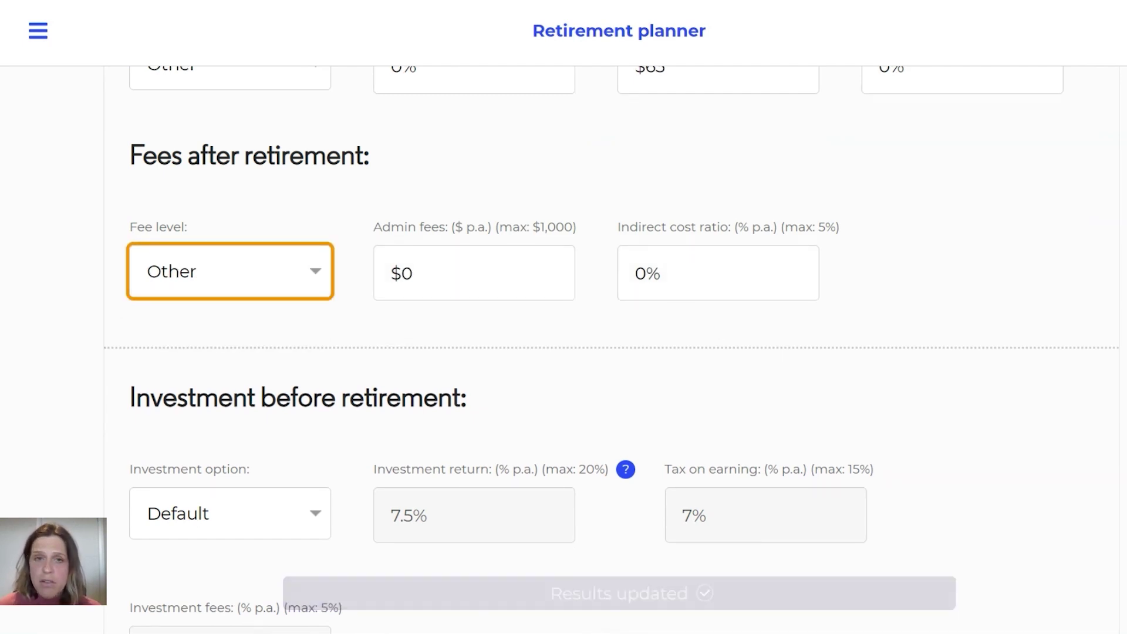
{"action": "key", "text": "Tab"}
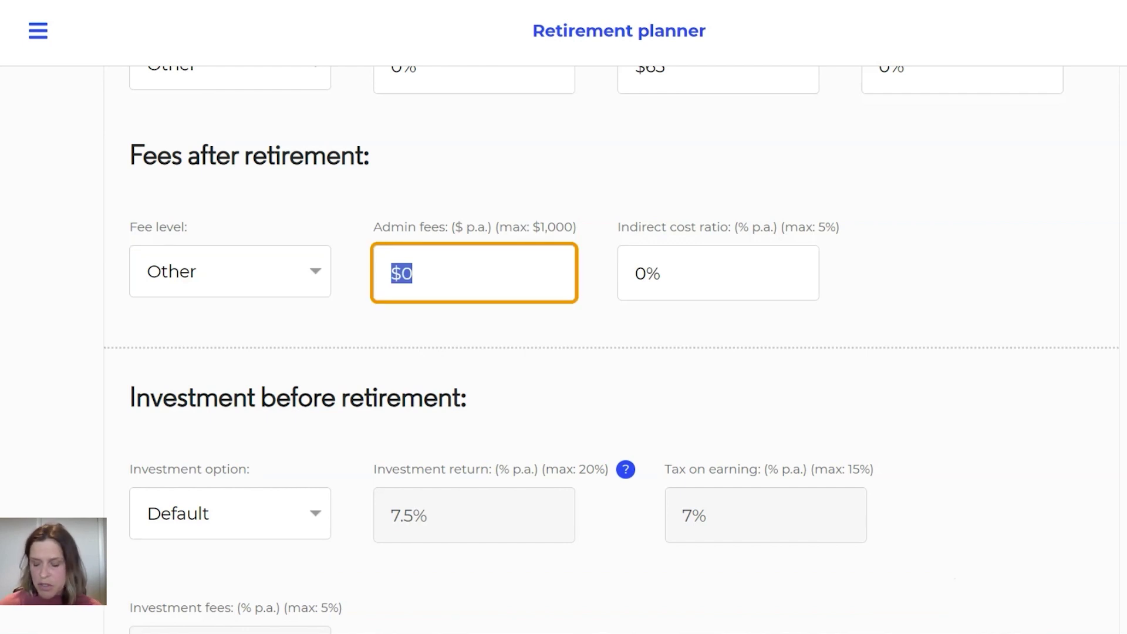
{"action": "type", "text": "80"}
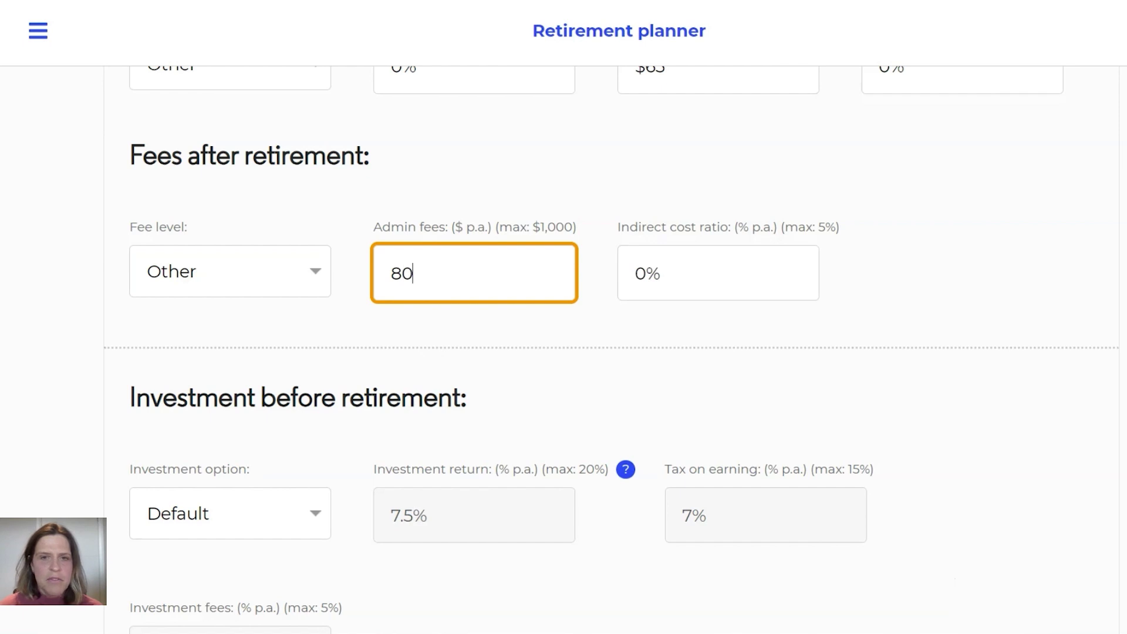
{"action": "key", "text": "Return"}
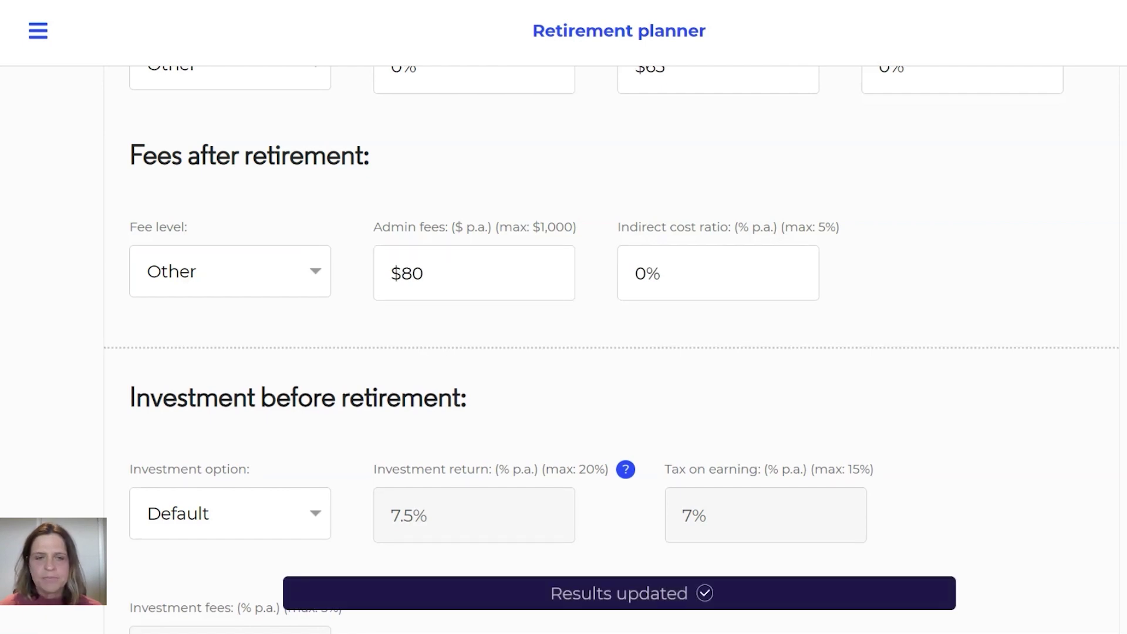
Step: Change the investment option before retirement to Other and set its investment return to 8% per year
{"action": "scroll", "coordinate": [595, 347], "scroll_direction": "down", "scroll_amount": 5}
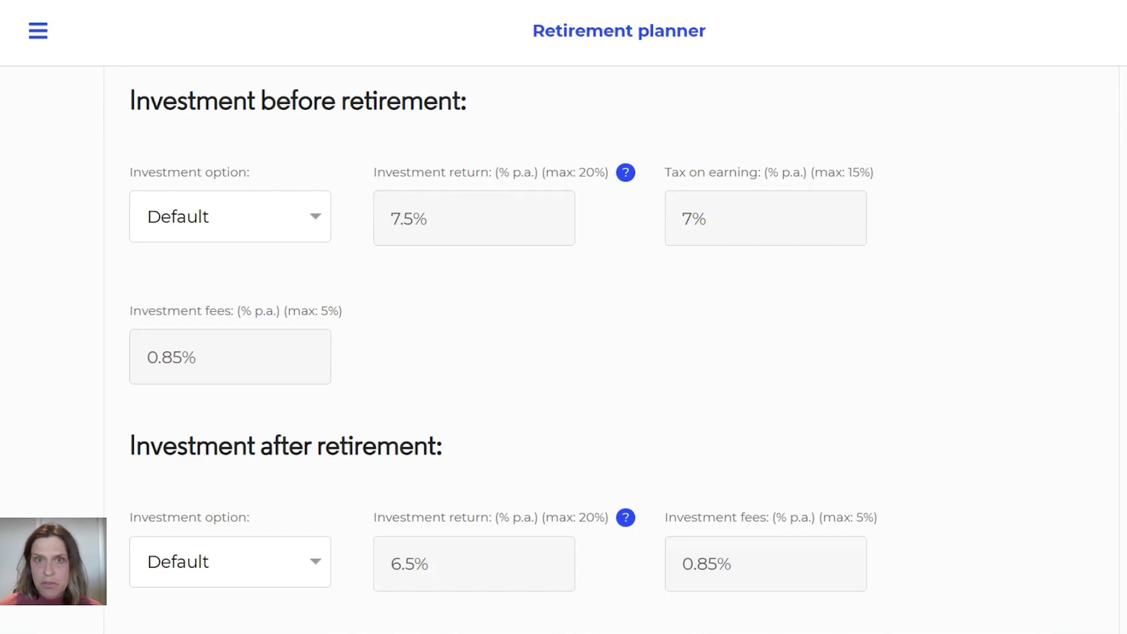
{"action": "left_click", "coordinate": [230, 216]}
{"action": "key", "text": "Return"}
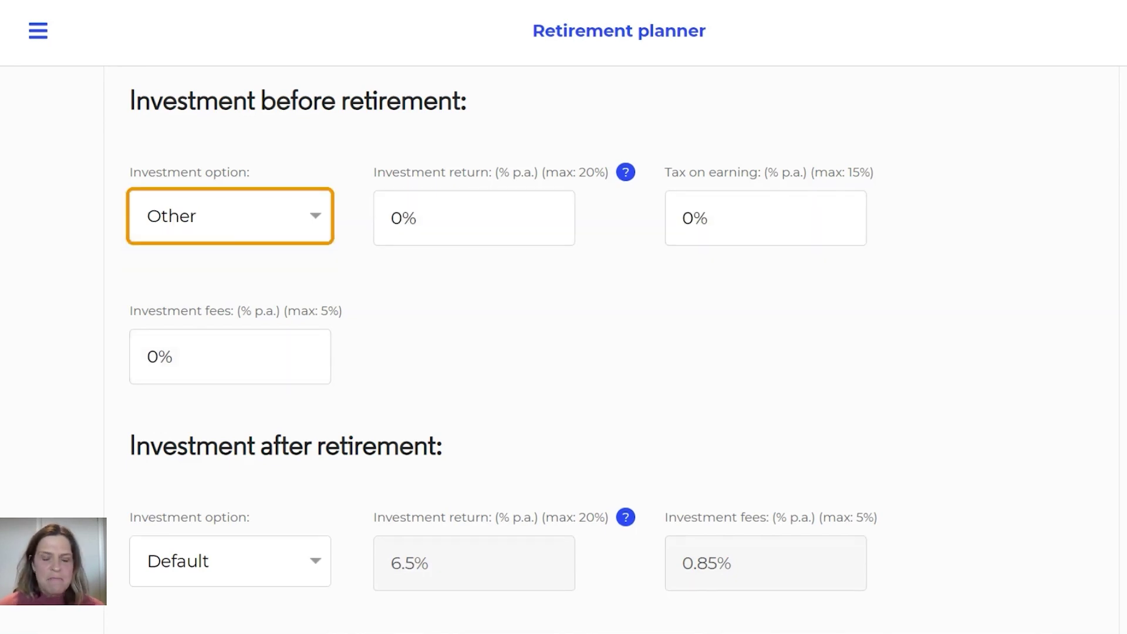
{"action": "key", "text": "Tab"}
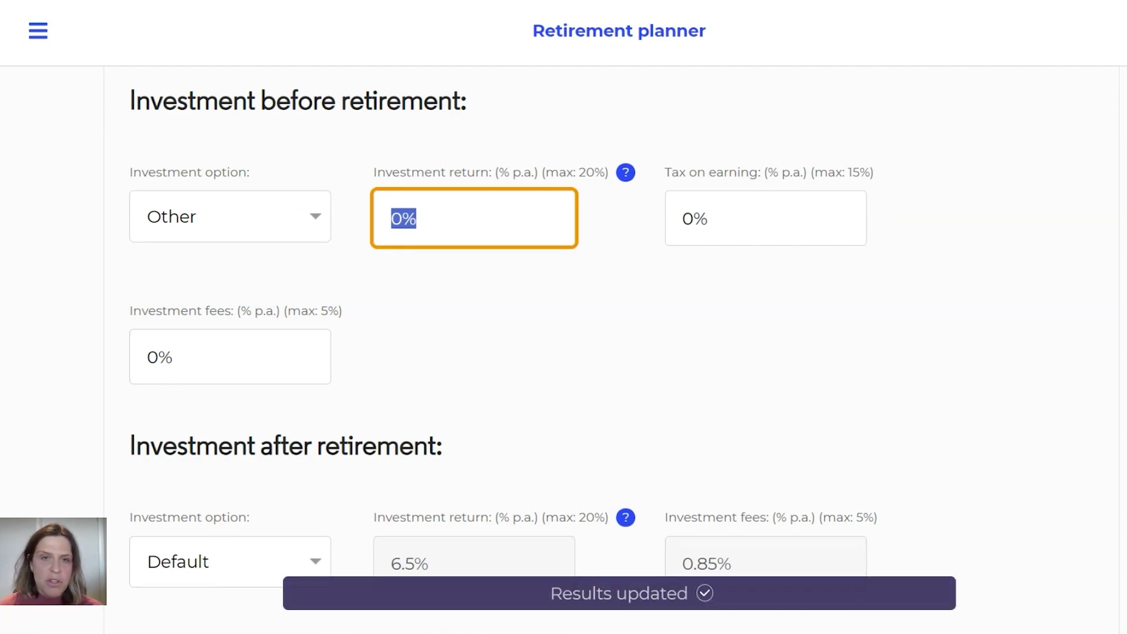
{"action": "type", "text": "8"}
{"action": "key", "text": "Tab"}
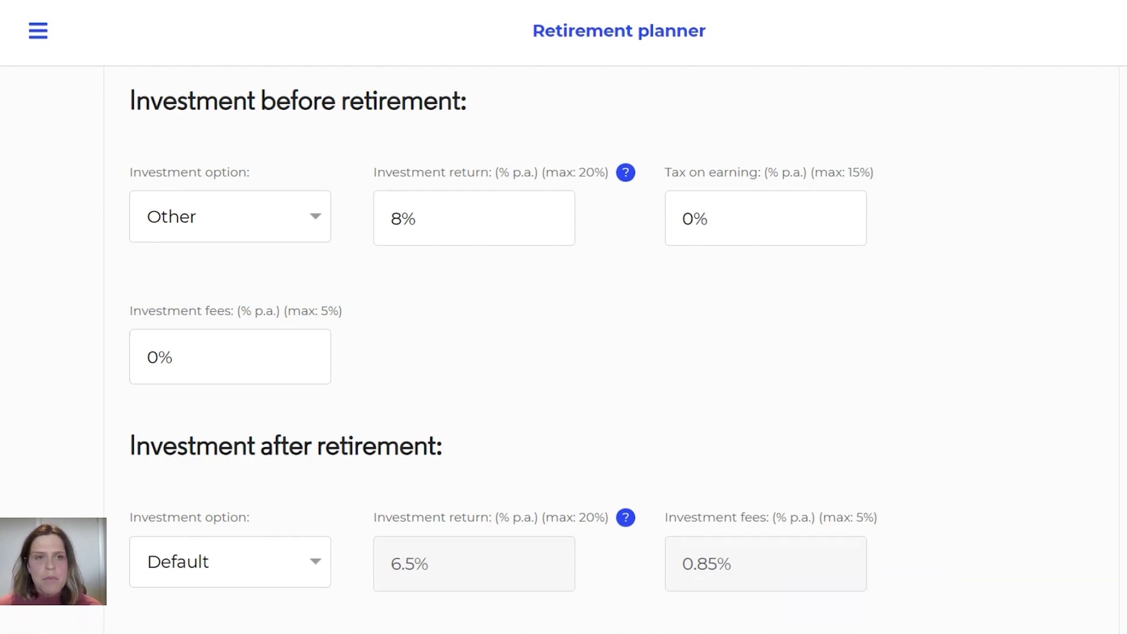
Step: Set the investment fees before retirement to 0.7% and the tax on earnings to 7% per year
{"action": "left_click", "coordinate": [230, 356]}
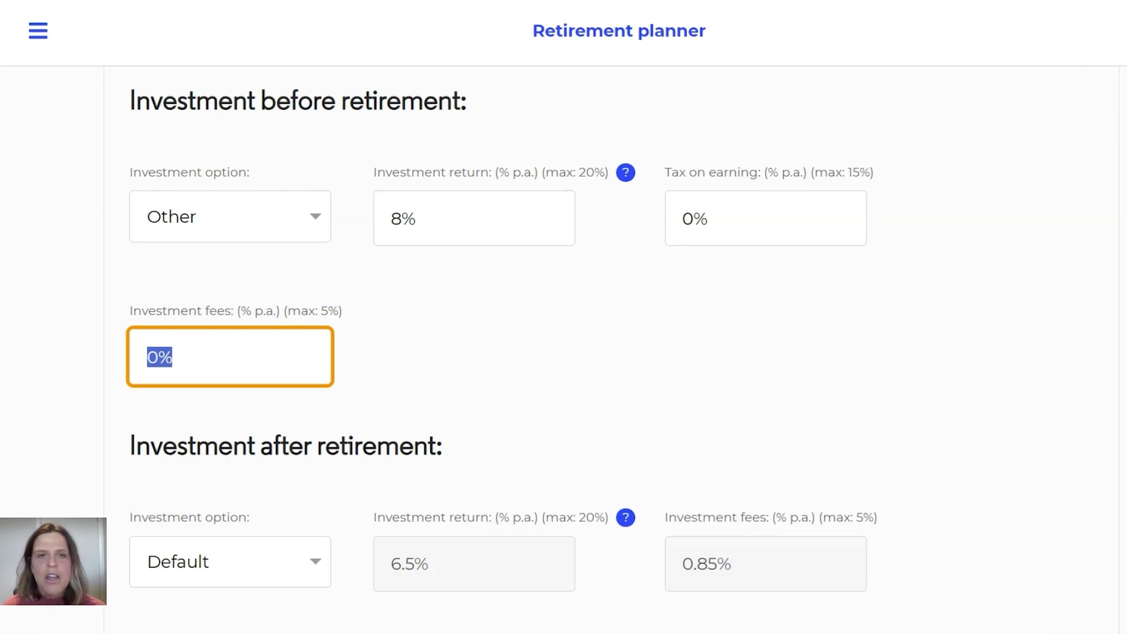
{"action": "left_click", "coordinate": [475, 218]}
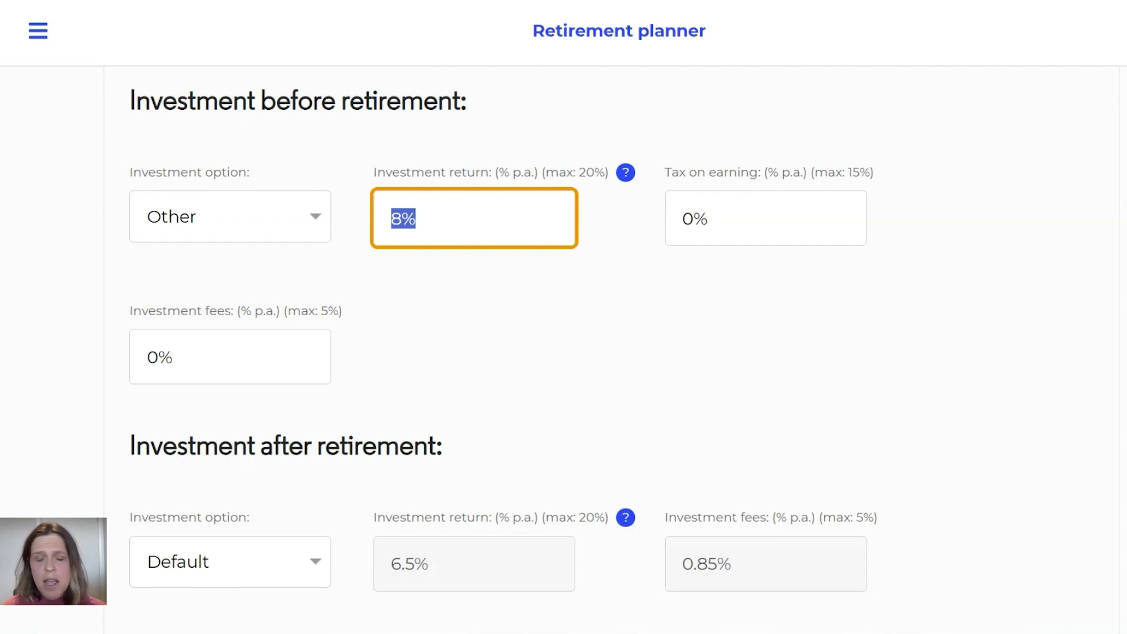
{"action": "left_click", "coordinate": [230, 357]}
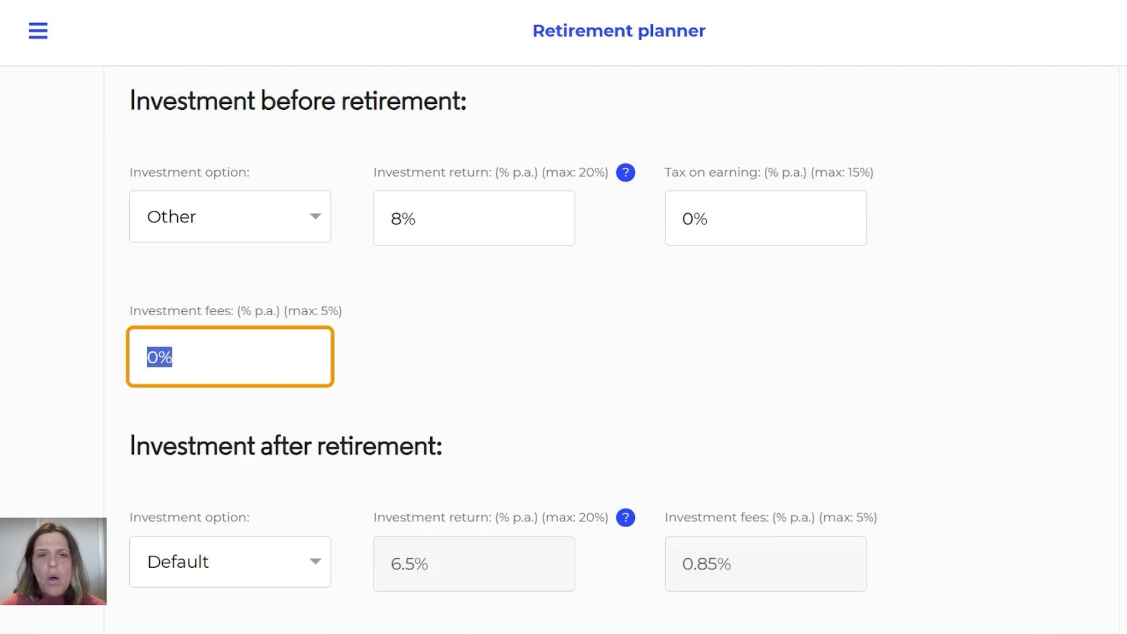
{"action": "left_click", "coordinate": [474, 218]}
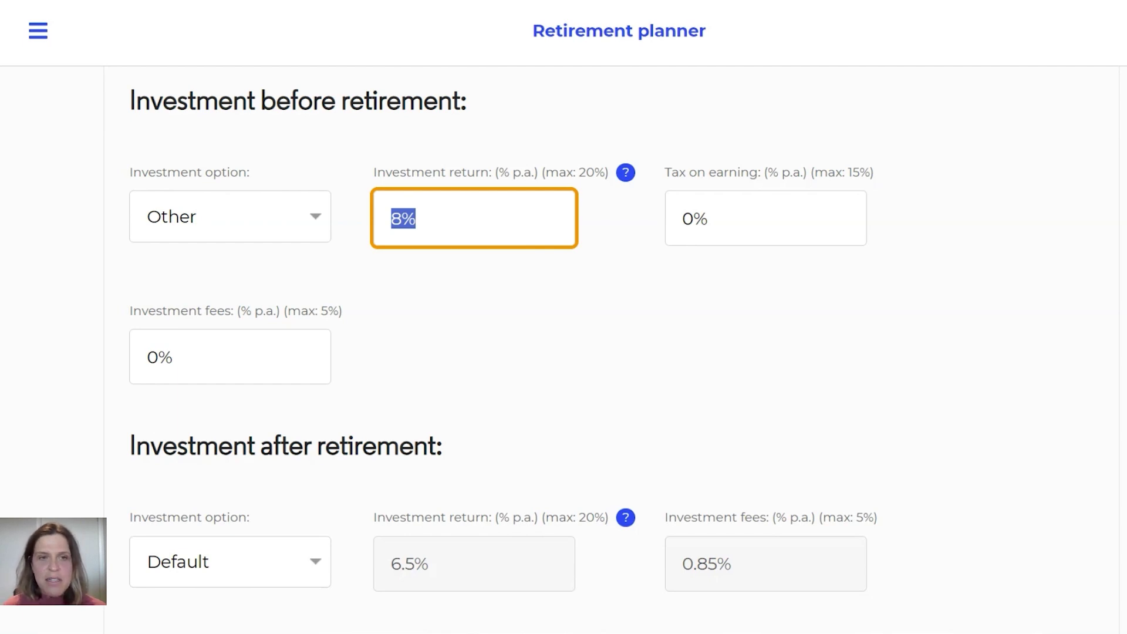
{"action": "left_click", "coordinate": [229, 356]}
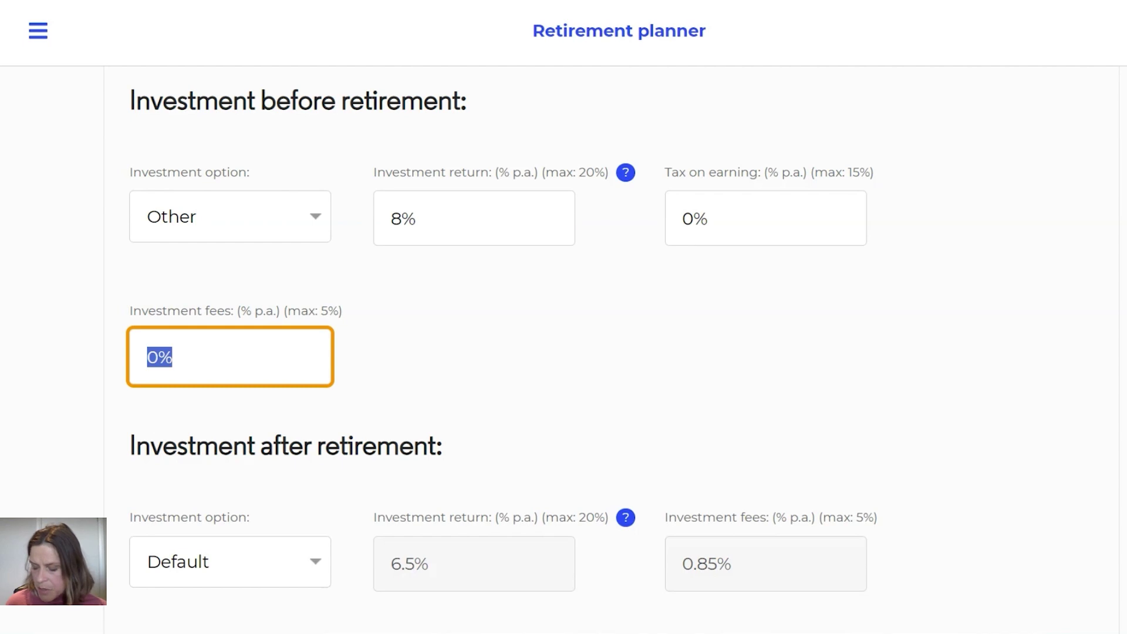
{"action": "type", "text": "0.7"}
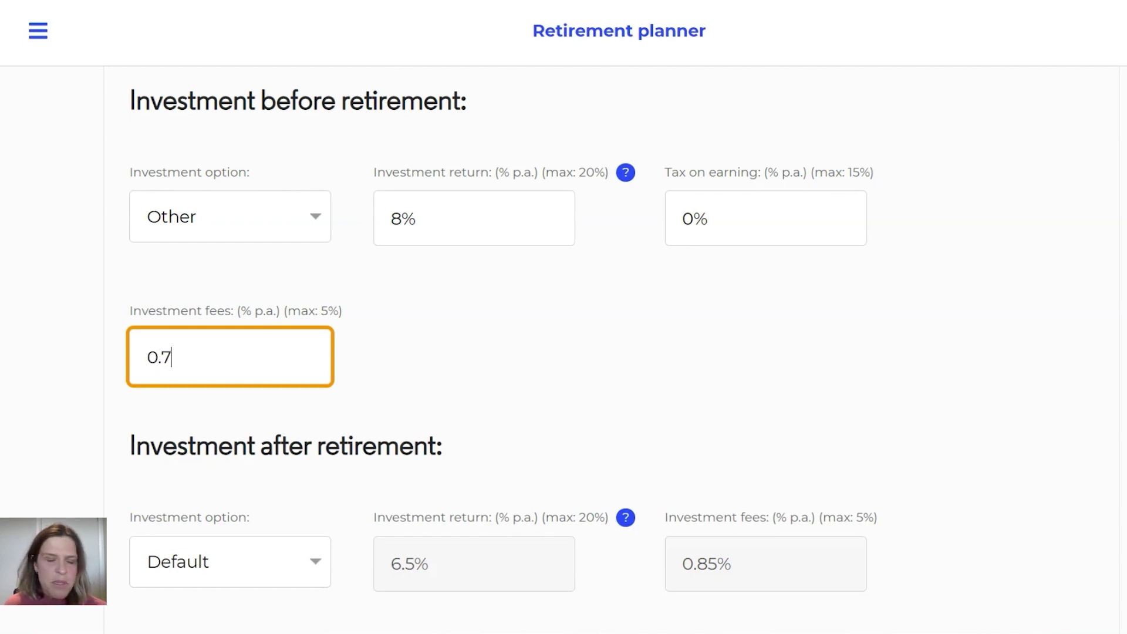
{"action": "key", "text": "Tab"}
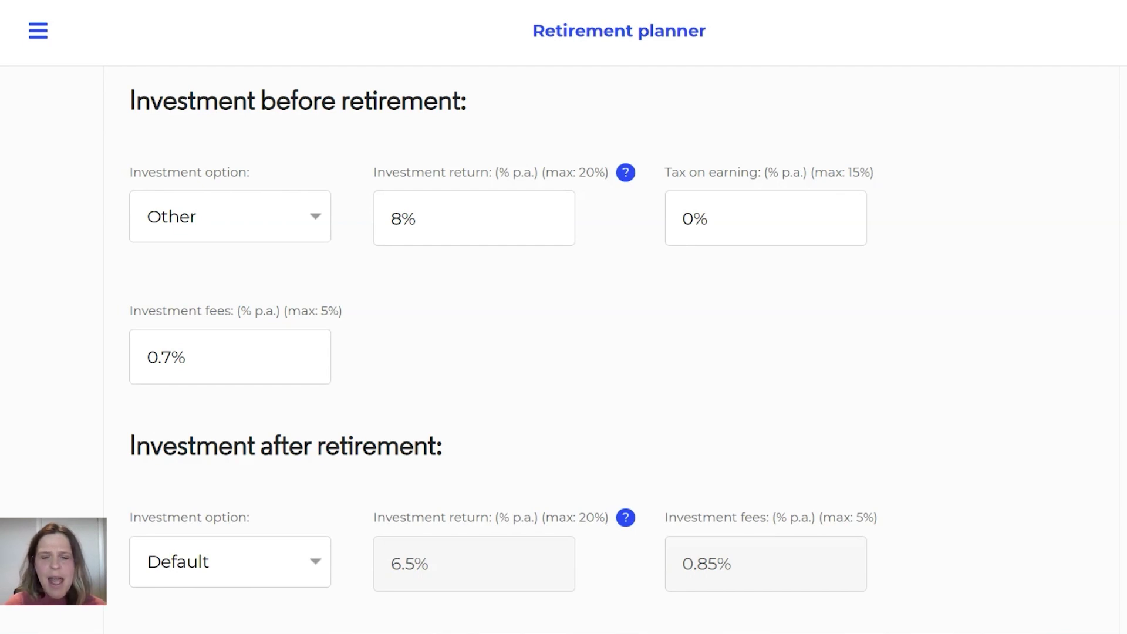
{"action": "left_click", "coordinate": [694, 218]}
{"action": "type", "text": "7"}
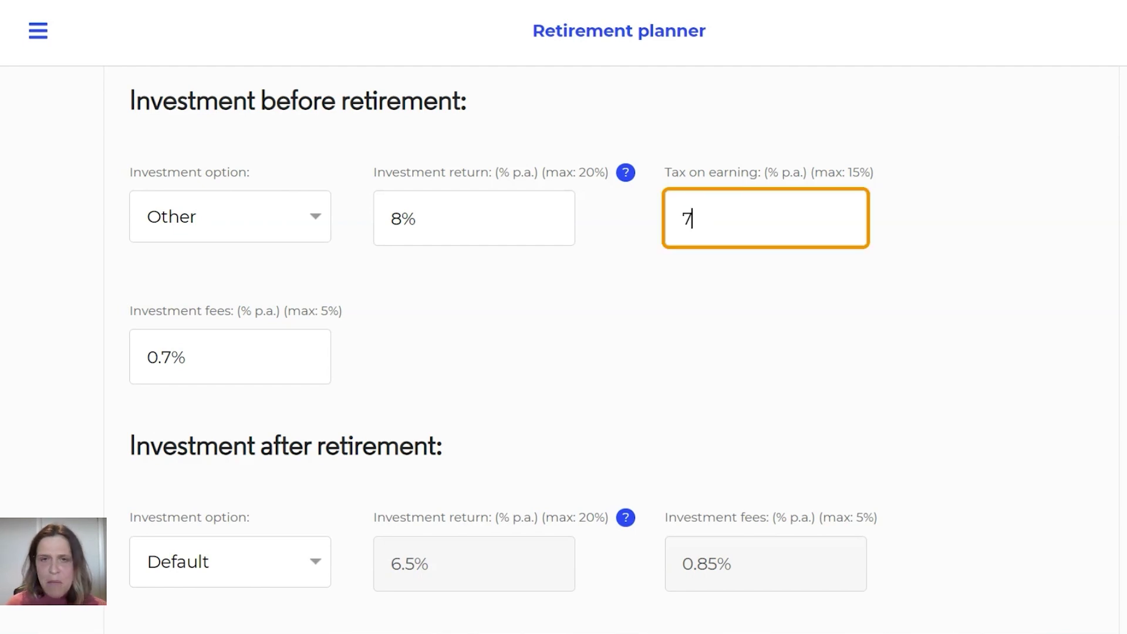
{"action": "key", "text": "Return"}
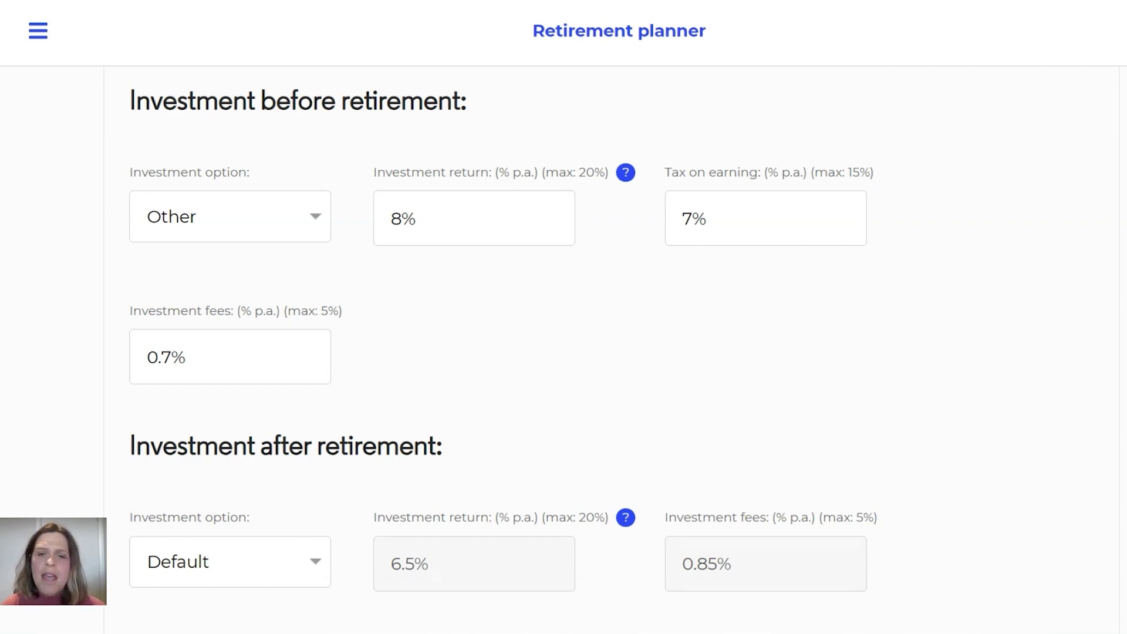
Step: Change the investment option after retirement to Other and set its investment return to 6.5% per year
{"action": "scroll", "coordinate": [563, 352], "scroll_direction": "down", "scroll_amount": 3}
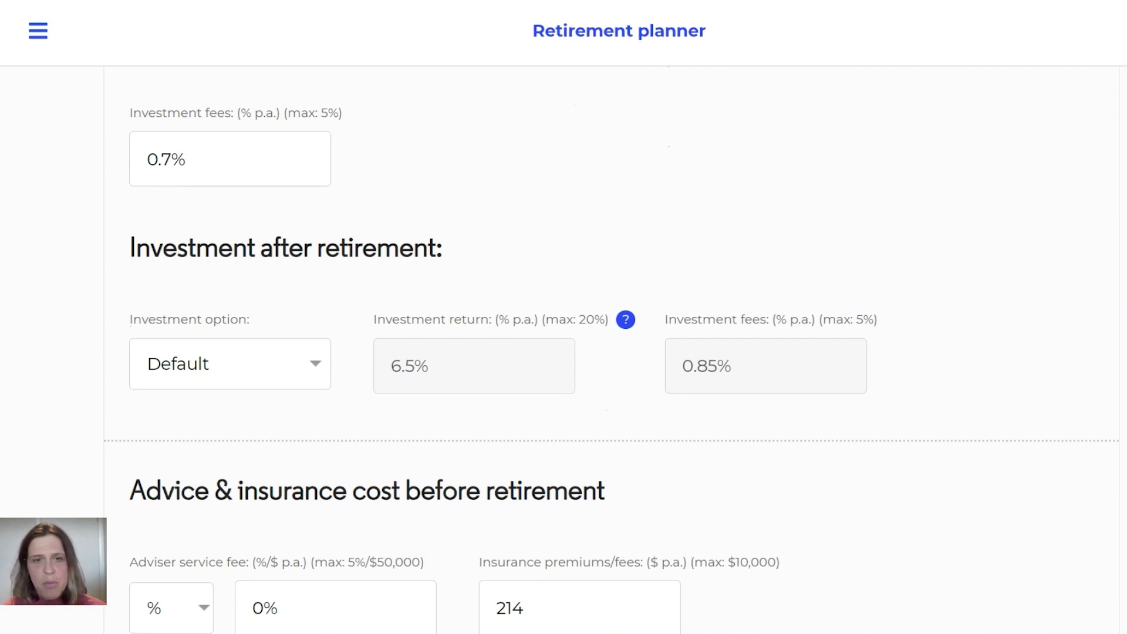
{"action": "left_click", "coordinate": [230, 363]}
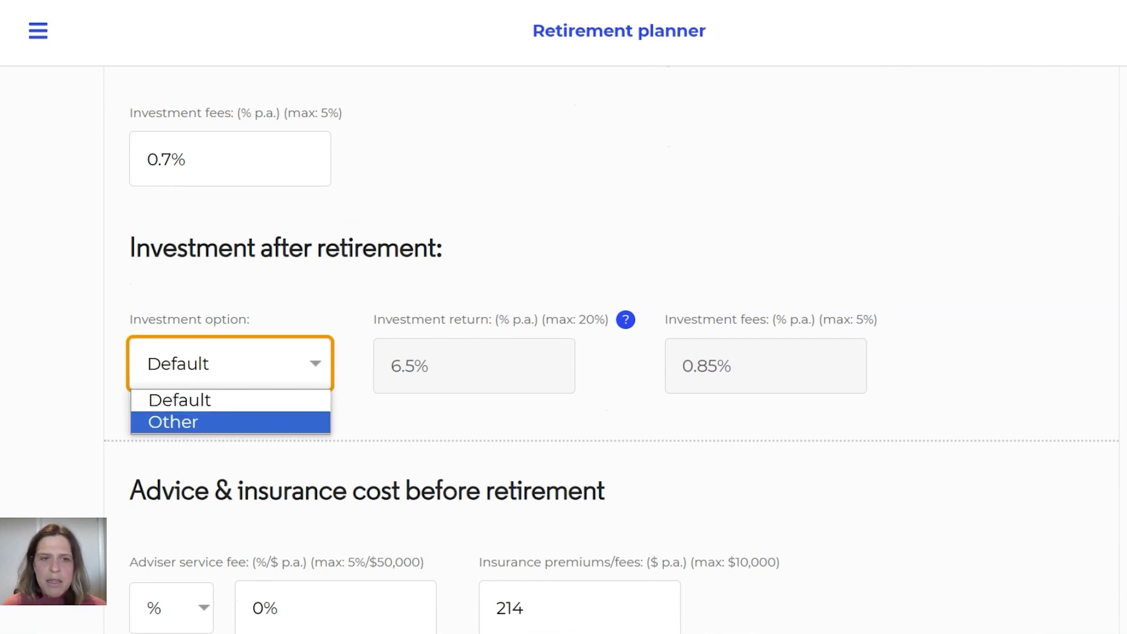
{"action": "left_click", "coordinate": [177, 420]}
{"action": "key", "text": "Tab"}
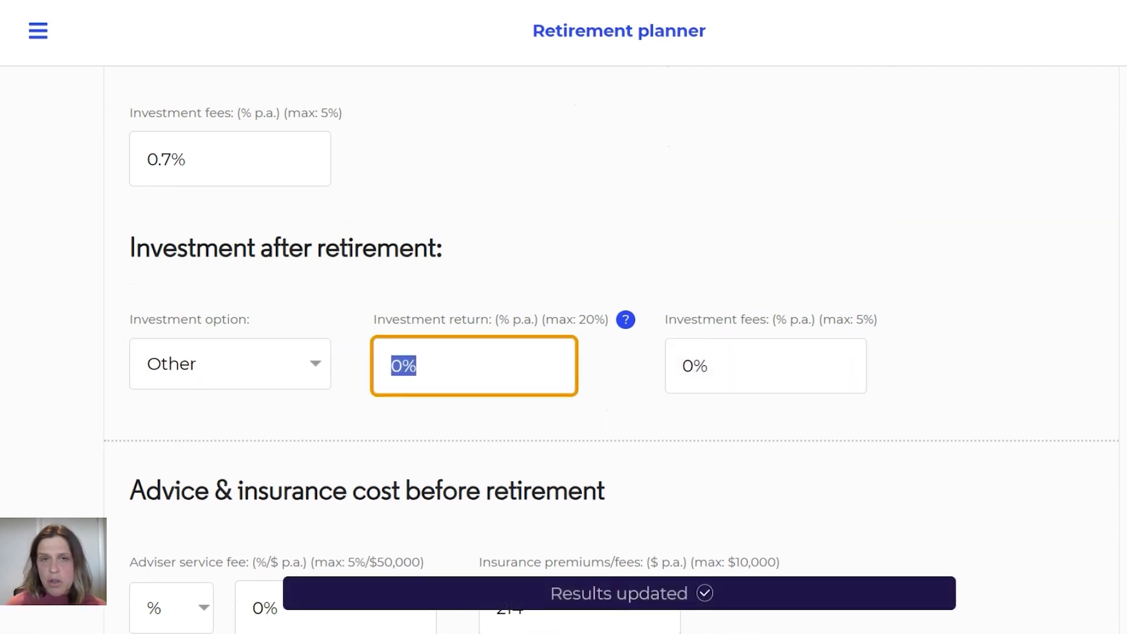
{"action": "scroll", "coordinate": [563, 352], "scroll_direction": "up", "scroll_amount": 3}
{"action": "scroll", "coordinate": [563, 352], "scroll_direction": "down", "scroll_amount": 2}
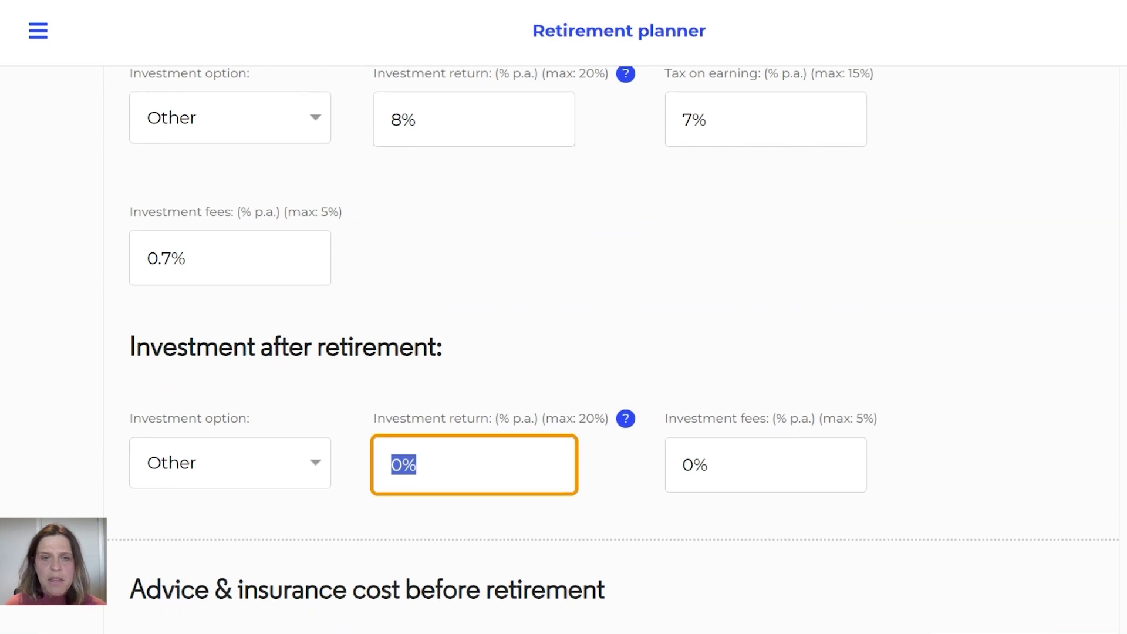
{"action": "type", "text": "6.5"}
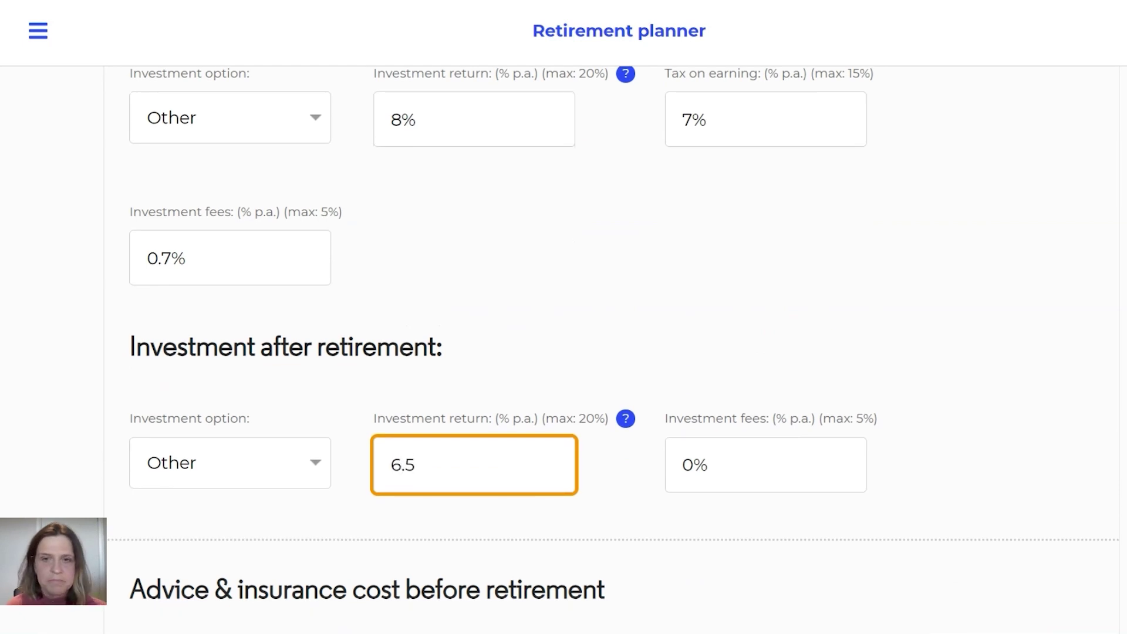
{"action": "key", "text": "Return"}
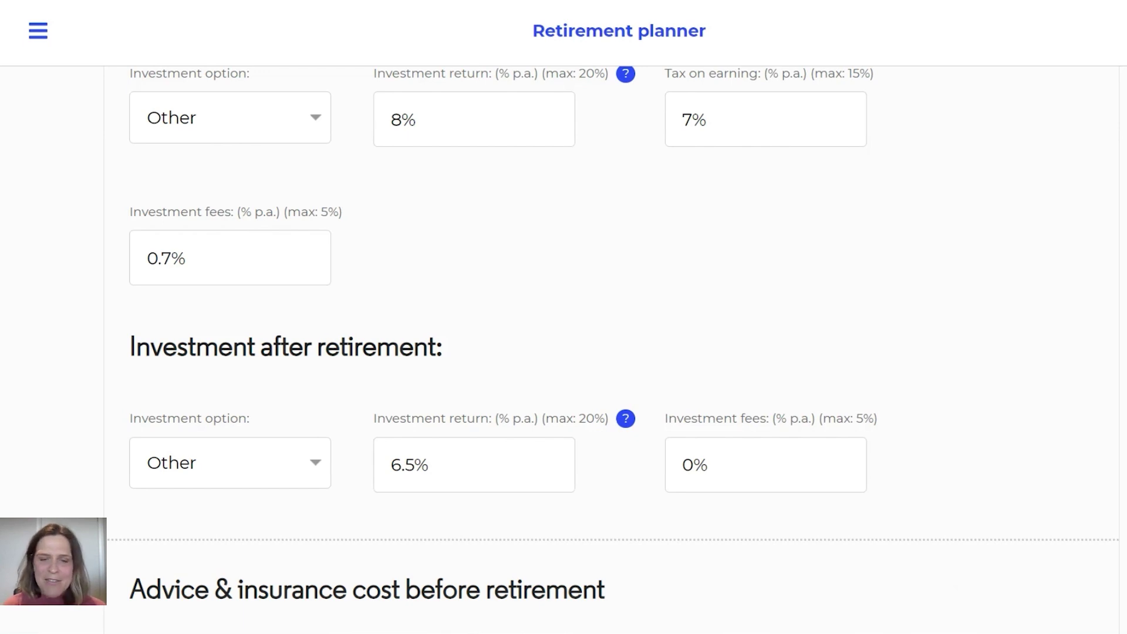
Step: Set the investment fees after retirement to 0.7% per year
{"action": "left_click", "coordinate": [766, 465]}
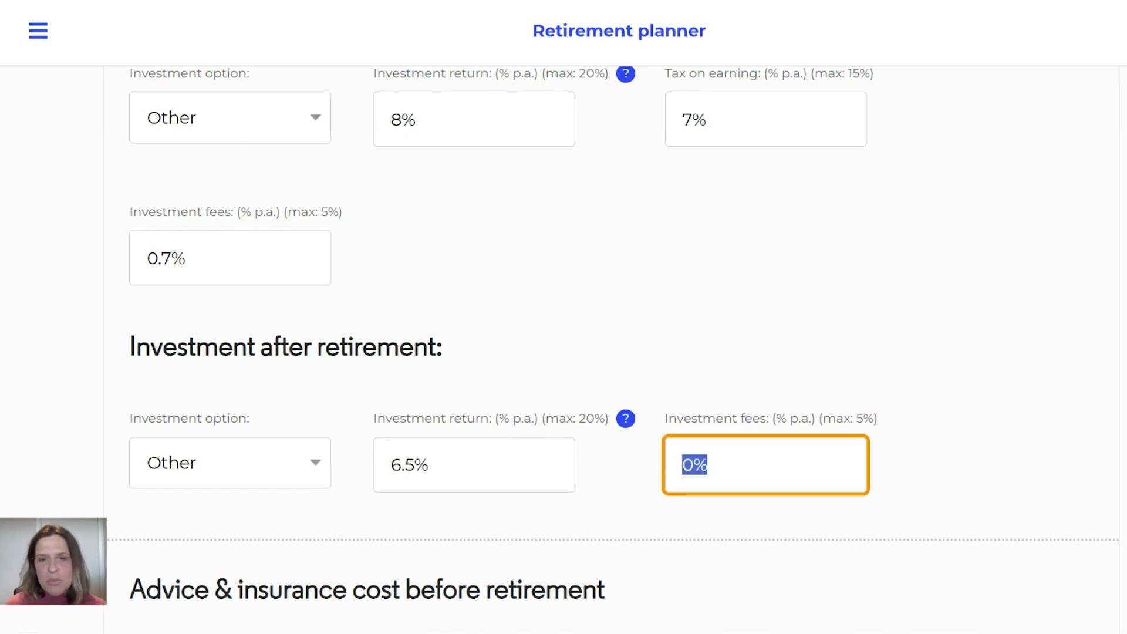
{"action": "type", "text": "0.7"}
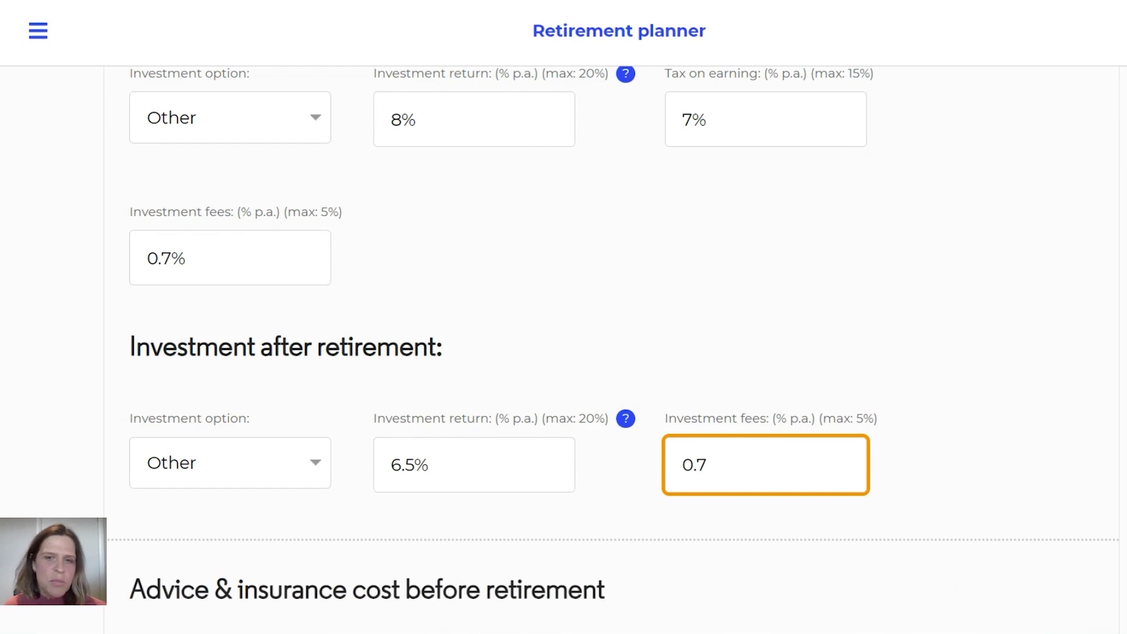
{"action": "key", "text": "Tab"}
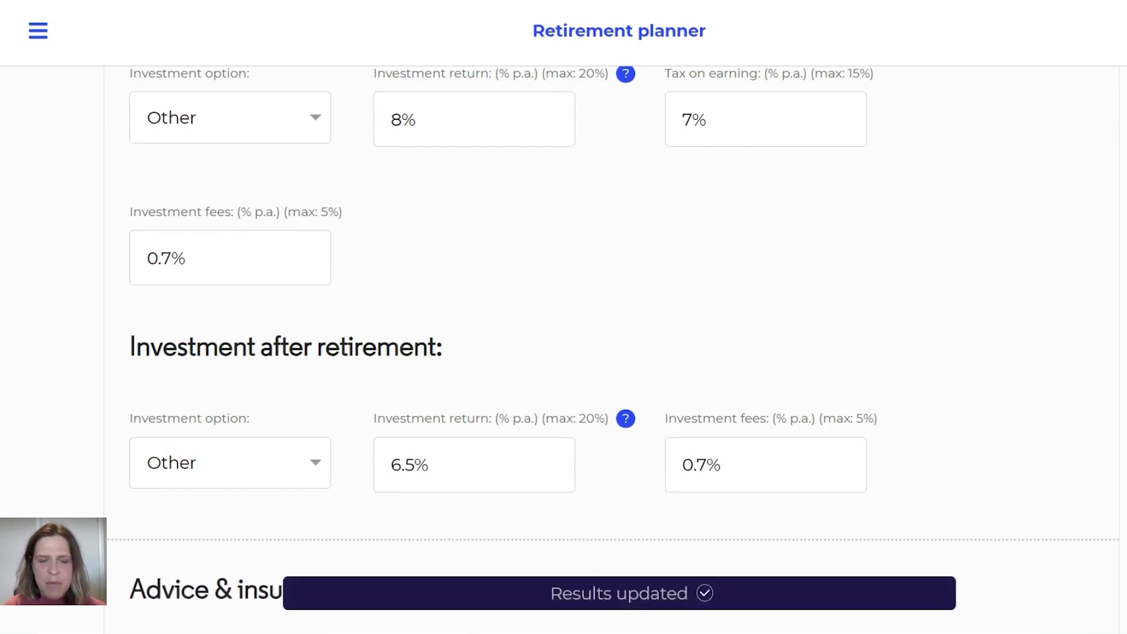
Step: Set the annual insurance premiums/fees before retirement to $0
{"action": "scroll", "coordinate": [612, 339], "scroll_direction": "down", "scroll_amount": 6}
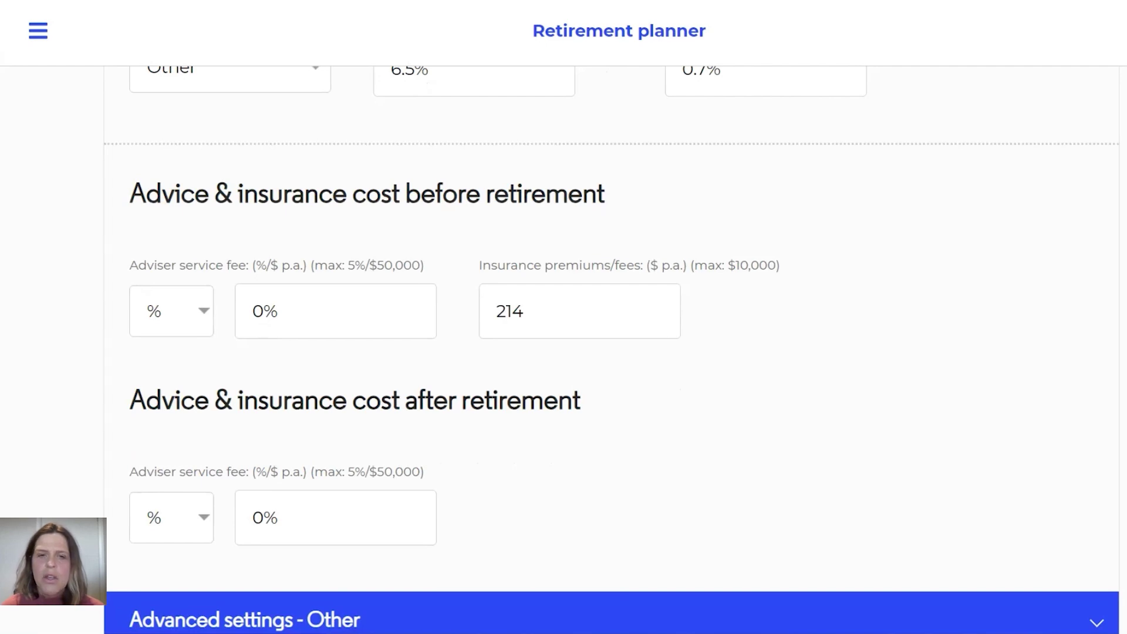
{"action": "left_click", "coordinate": [579, 311]}
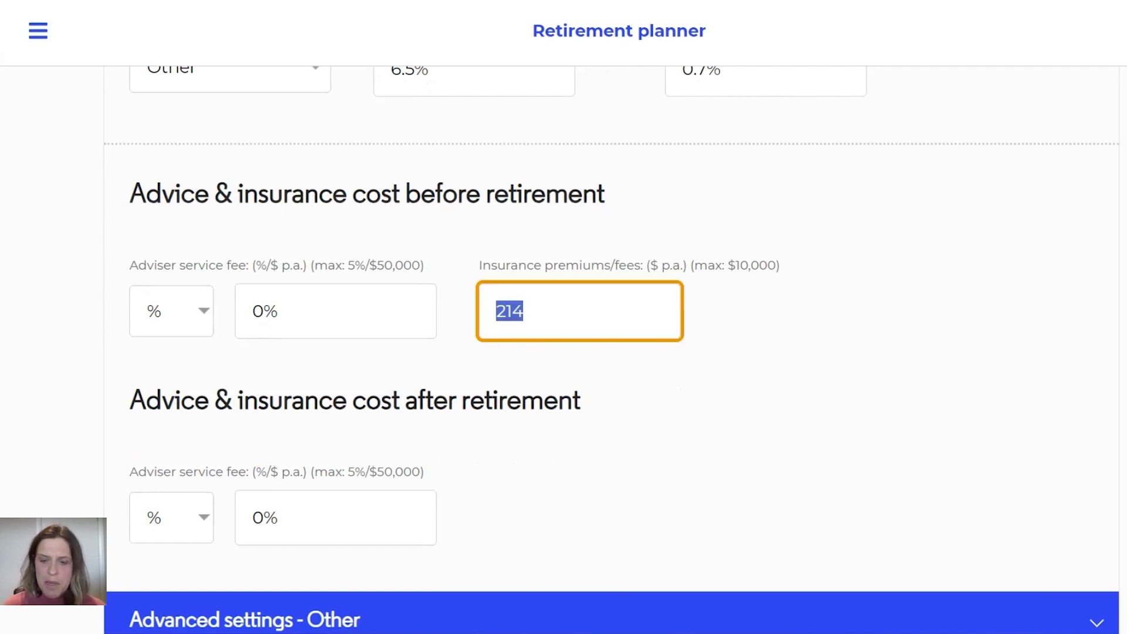
{"action": "key", "text": "BackSpace"}
{"action": "type", "text": "0"}
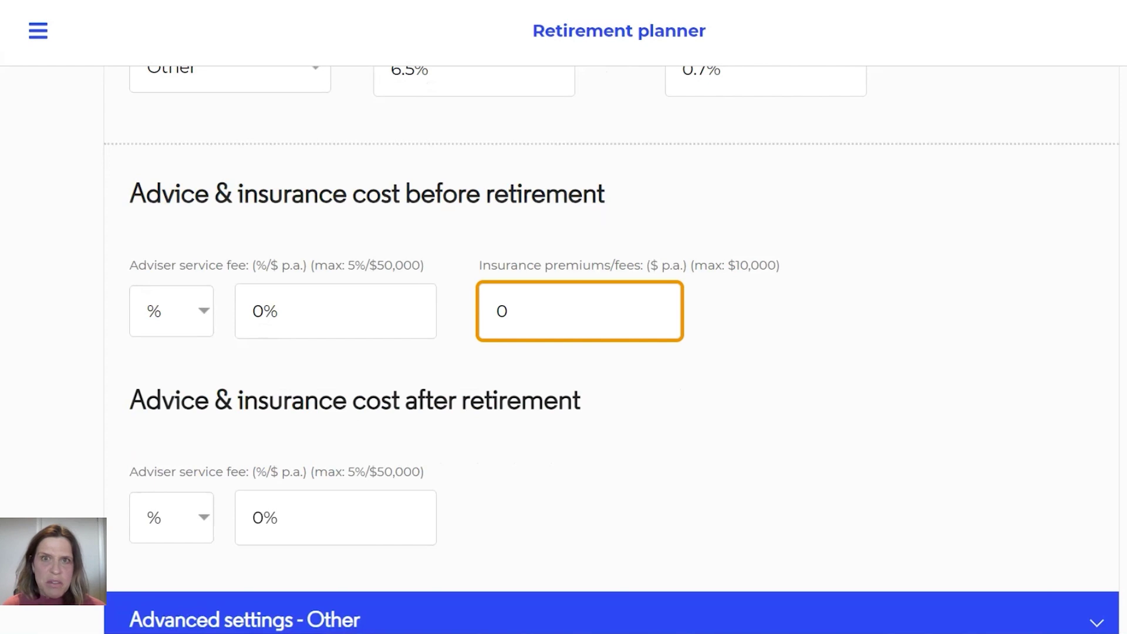
{"action": "key", "text": "Return"}
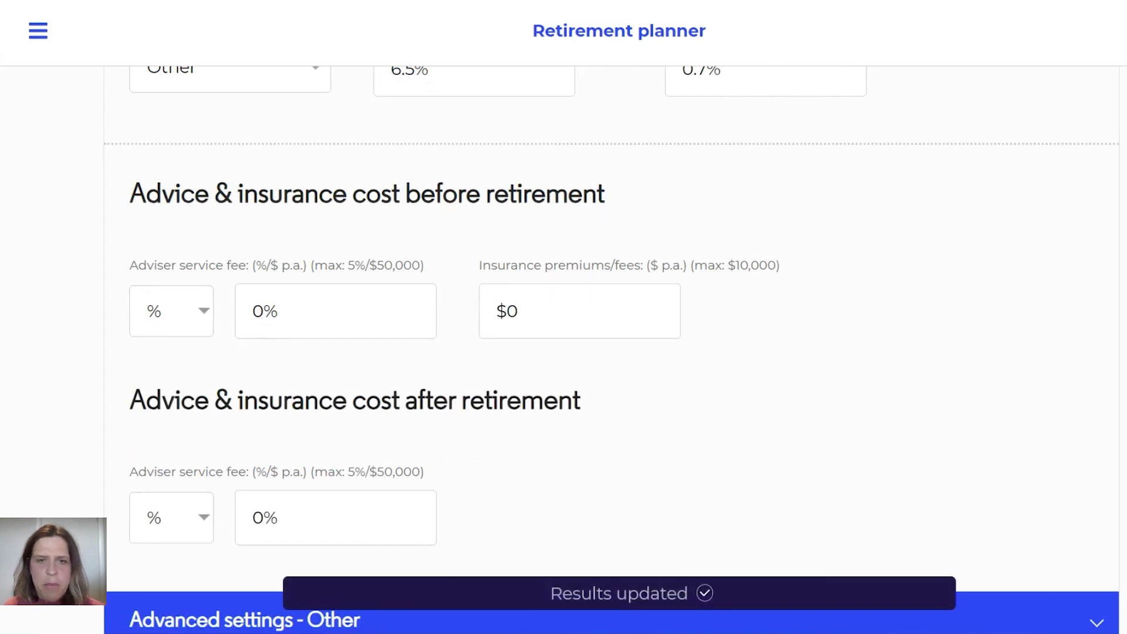
Step: Expand the Advanced settings - Other section and set the wage growth assumption to 2.5% per year
{"action": "scroll", "coordinate": [611, 352], "scroll_direction": "down", "scroll_amount": 5}
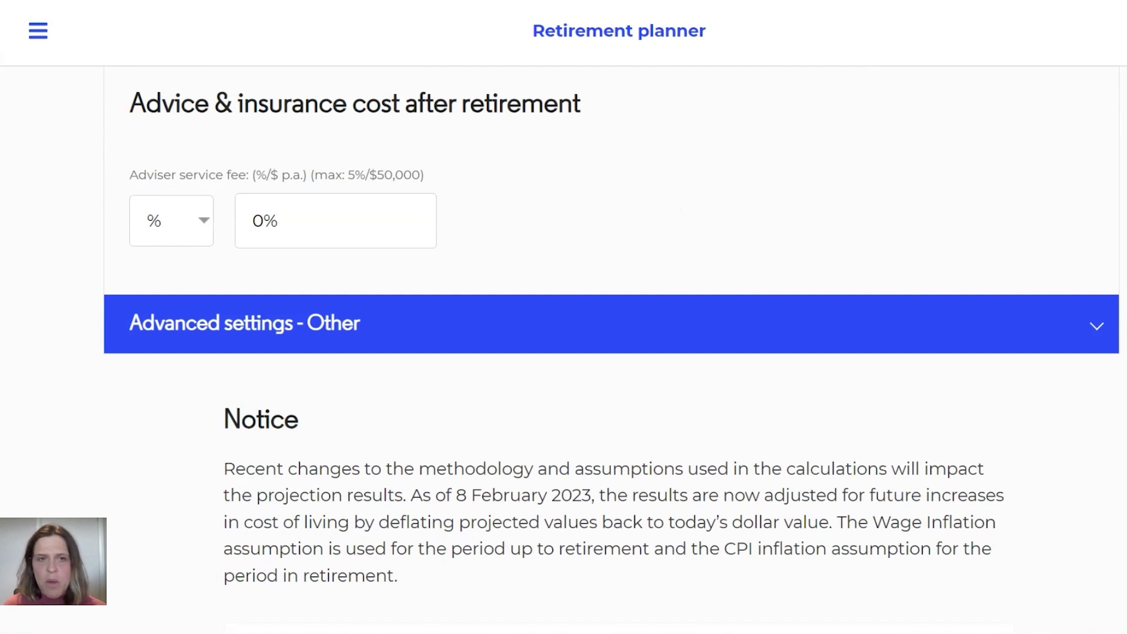
{"action": "scroll", "coordinate": [610, 353], "scroll_direction": "down", "scroll_amount": 2}
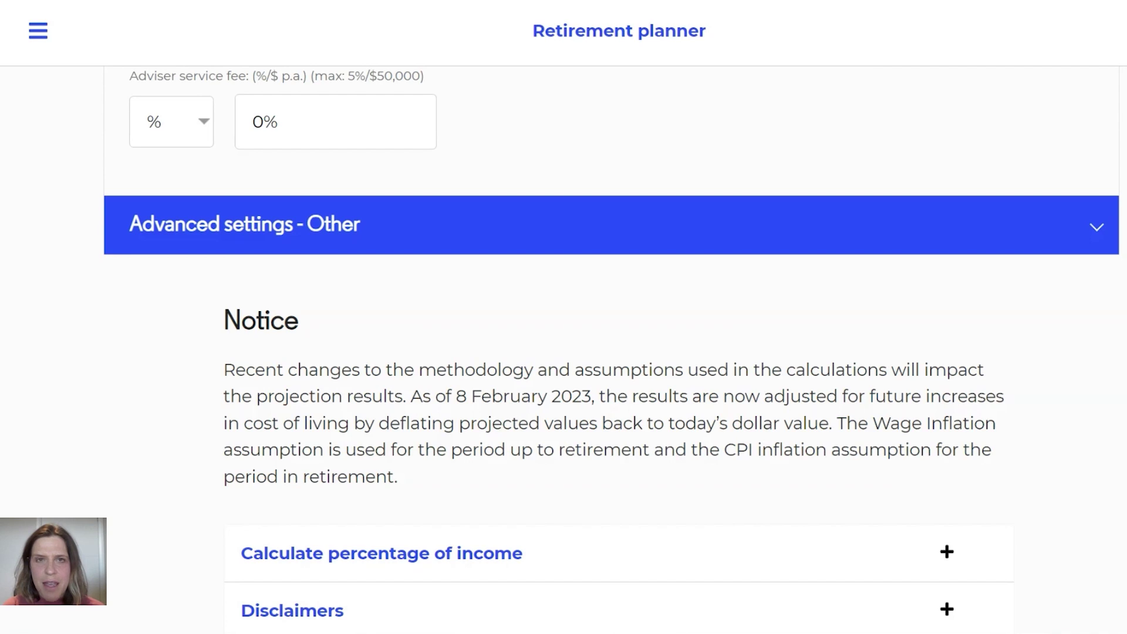
{"action": "key", "text": "Return"}
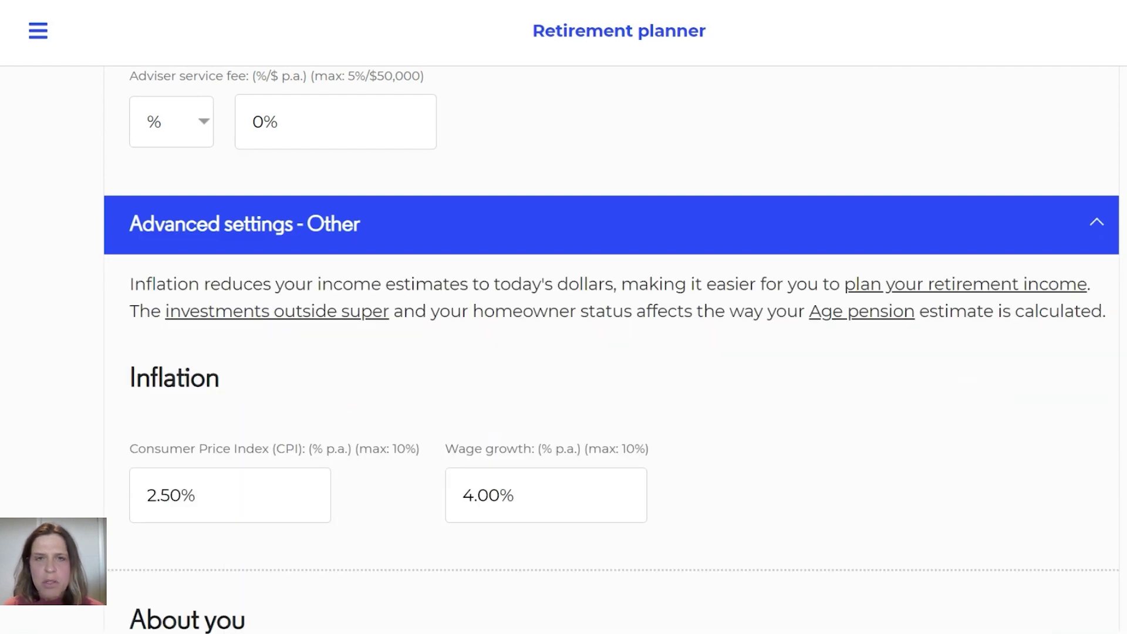
{"action": "scroll", "coordinate": [612, 353], "scroll_direction": "down", "scroll_amount": 3}
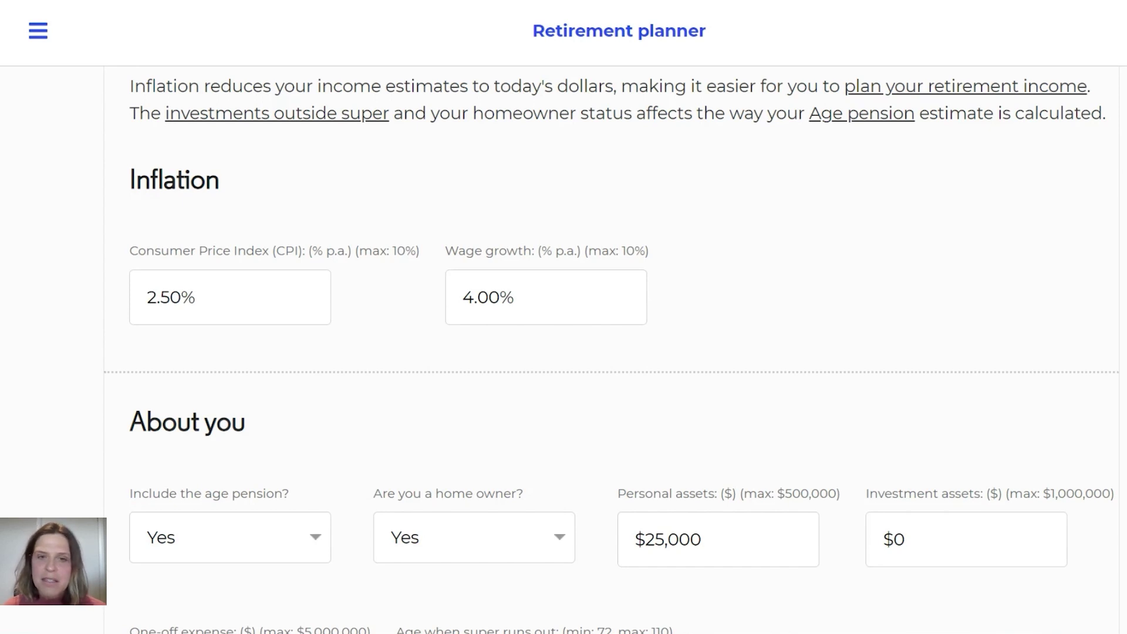
{"action": "left_click", "coordinate": [546, 297]}
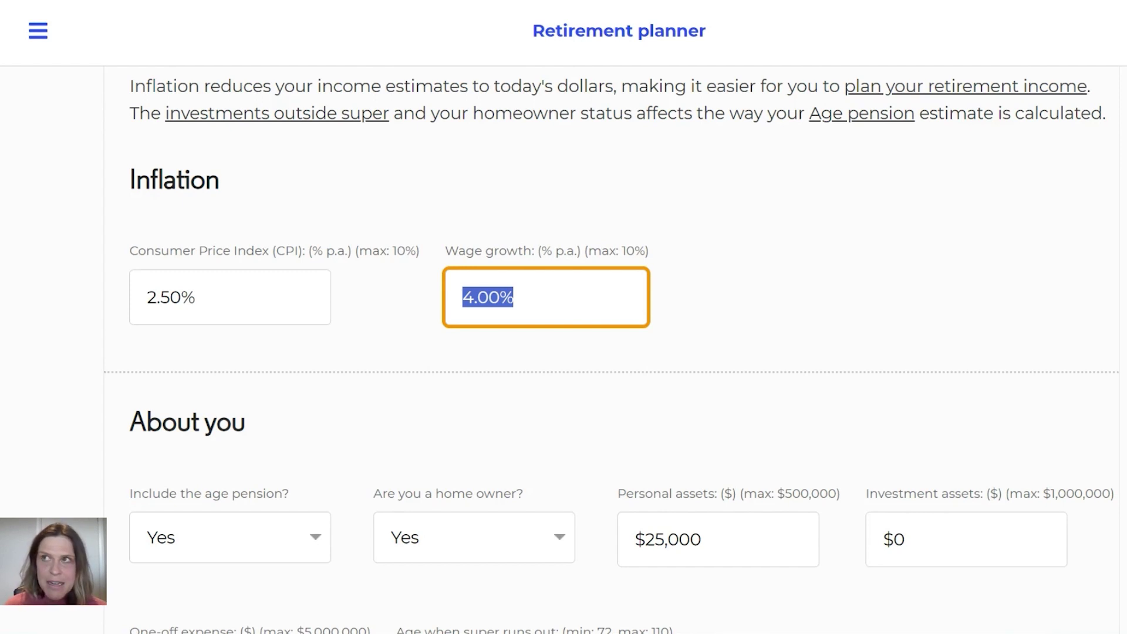
{"action": "type", "text": "2"}
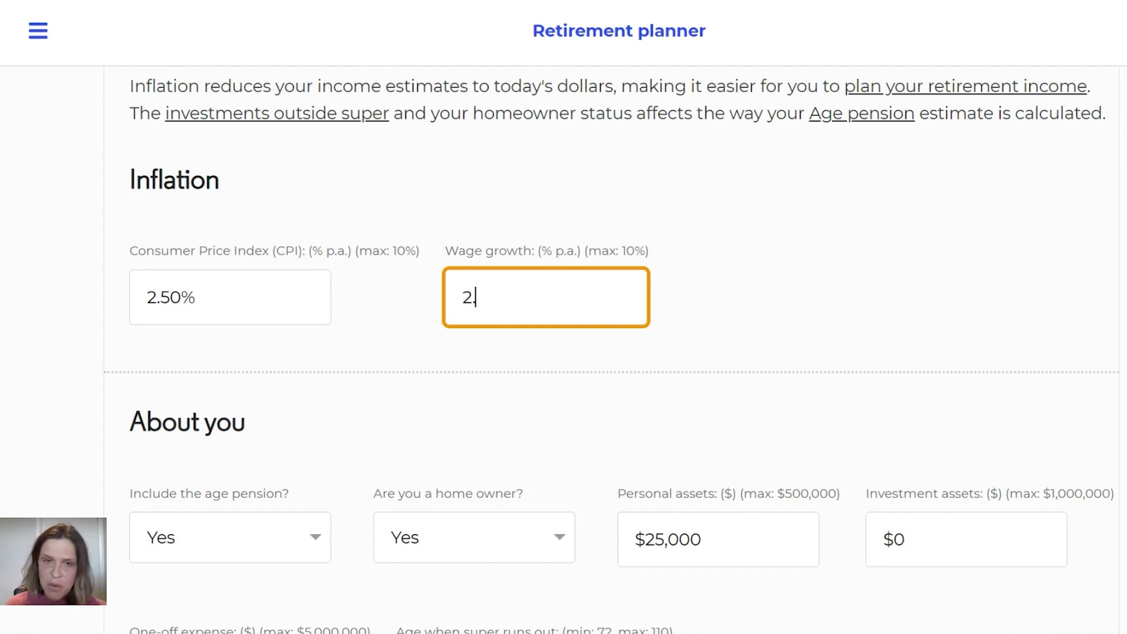
{"action": "type", "text": ".5"}
{"action": "key", "text": "Return"}
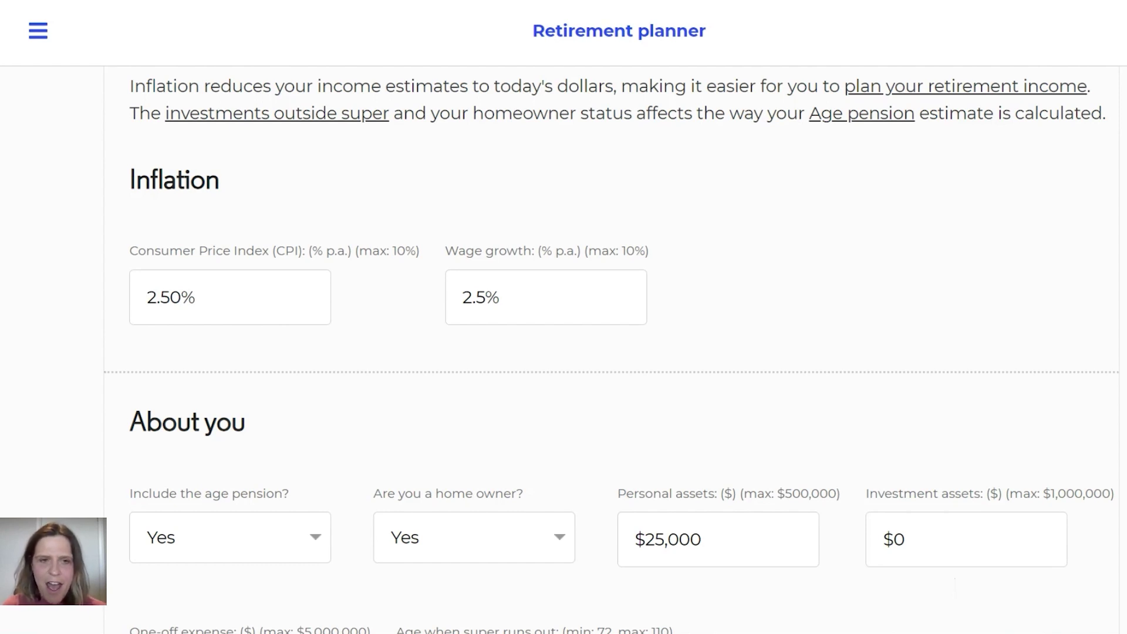
Step: Review the About you assumptions, including the one-off expense and the age when super runs out
{"action": "scroll", "coordinate": [622, 338], "scroll_direction": "down", "scroll_amount": 5}
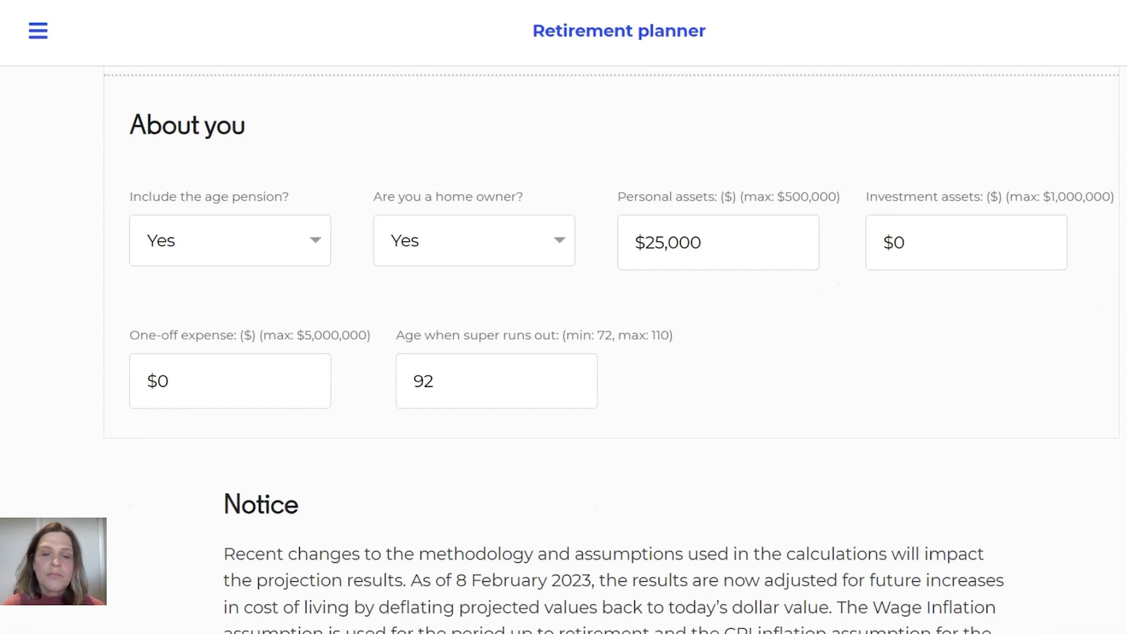
{"action": "left_click", "coordinate": [229, 380]}
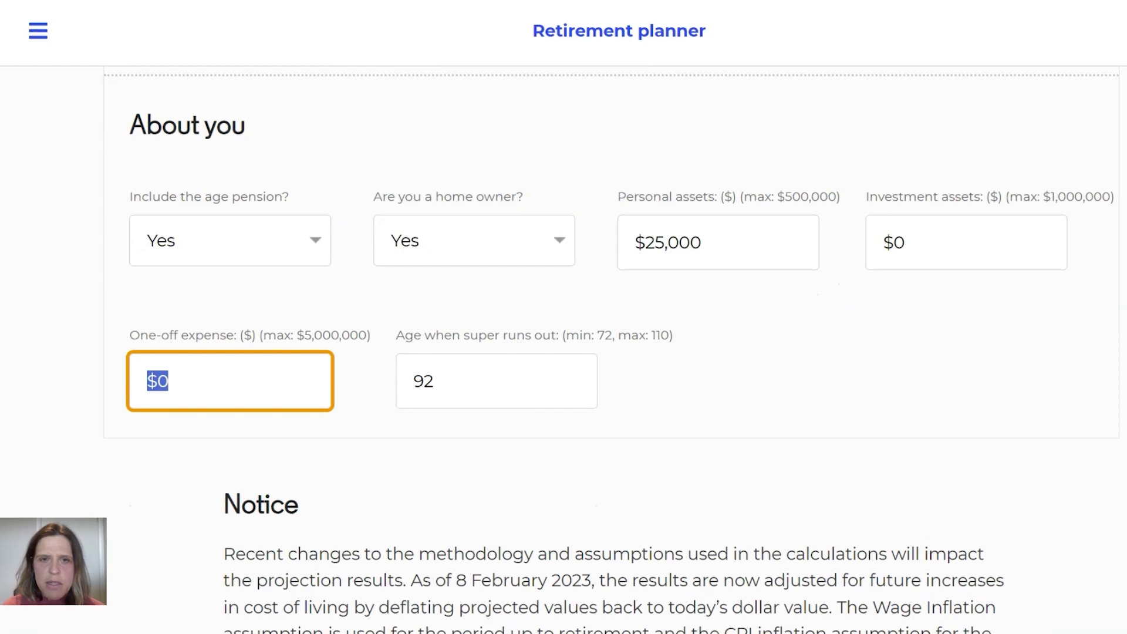
{"action": "key", "text": "Tab"}
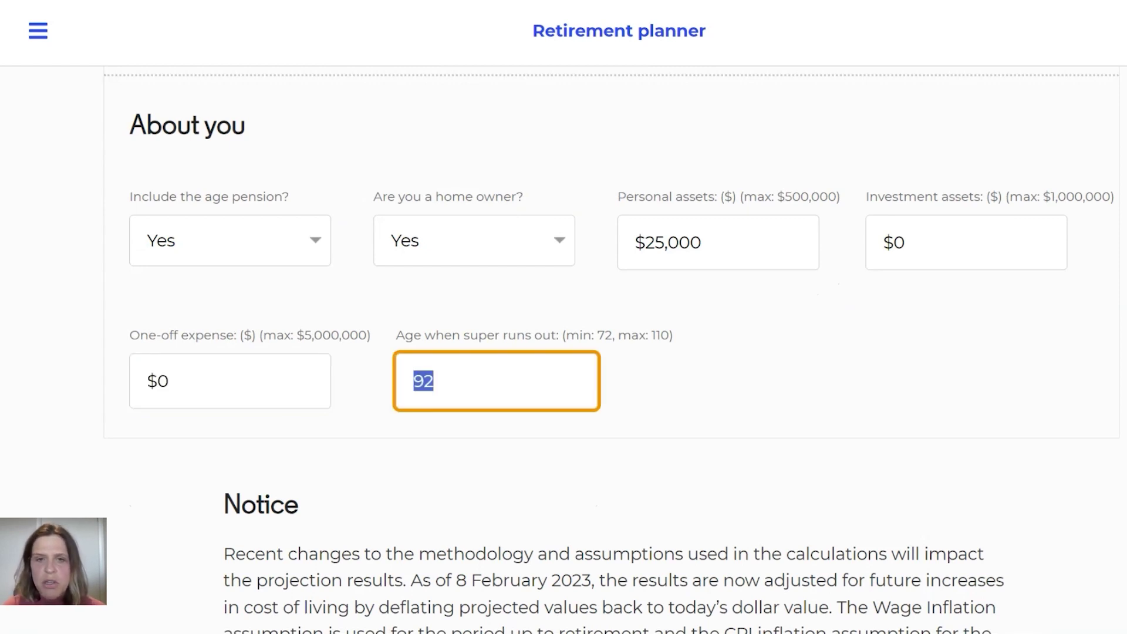
{"action": "key", "text": "Tab"}
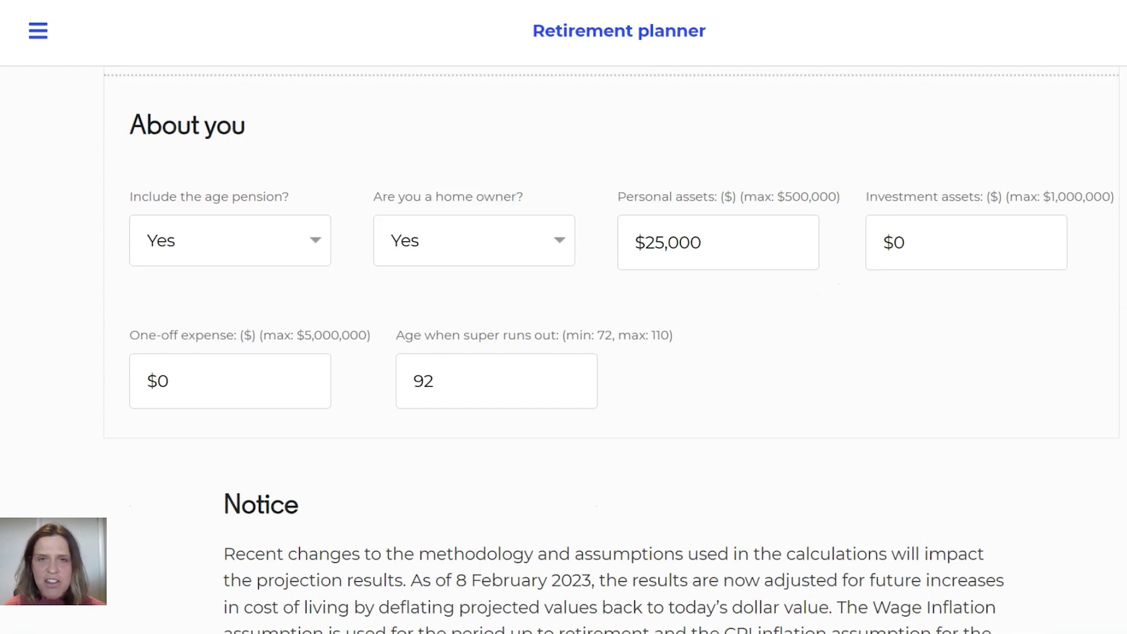
{"action": "scroll", "coordinate": [611, 352], "scroll_direction": "up", "scroll_amount": 10}
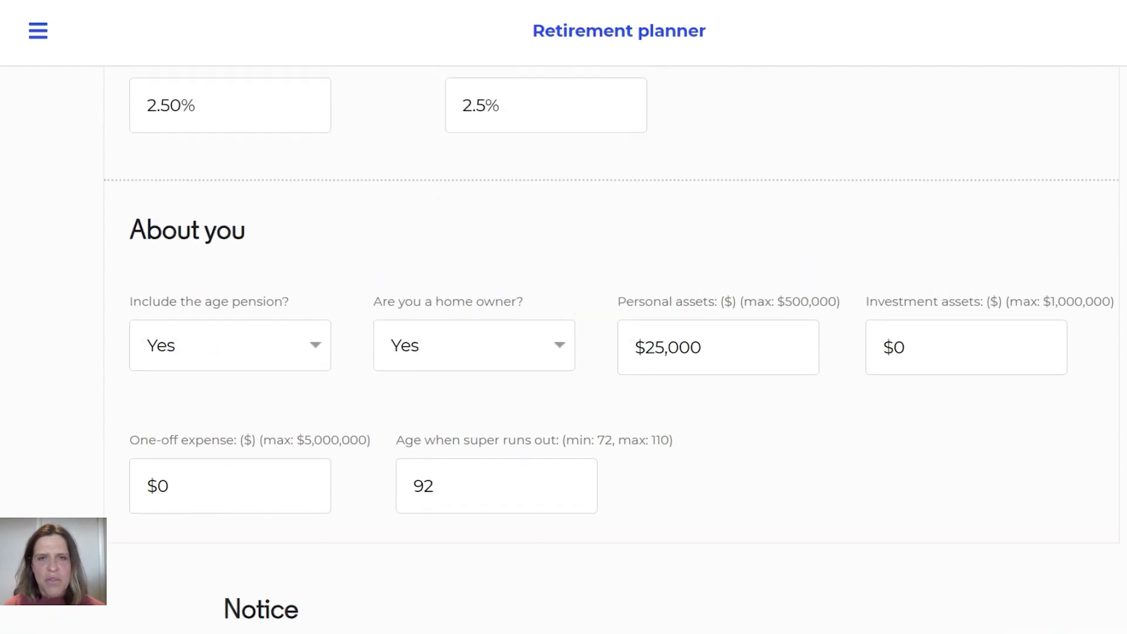
{"action": "scroll", "coordinate": [610, 352], "scroll_direction": "up", "scroll_amount": 15}
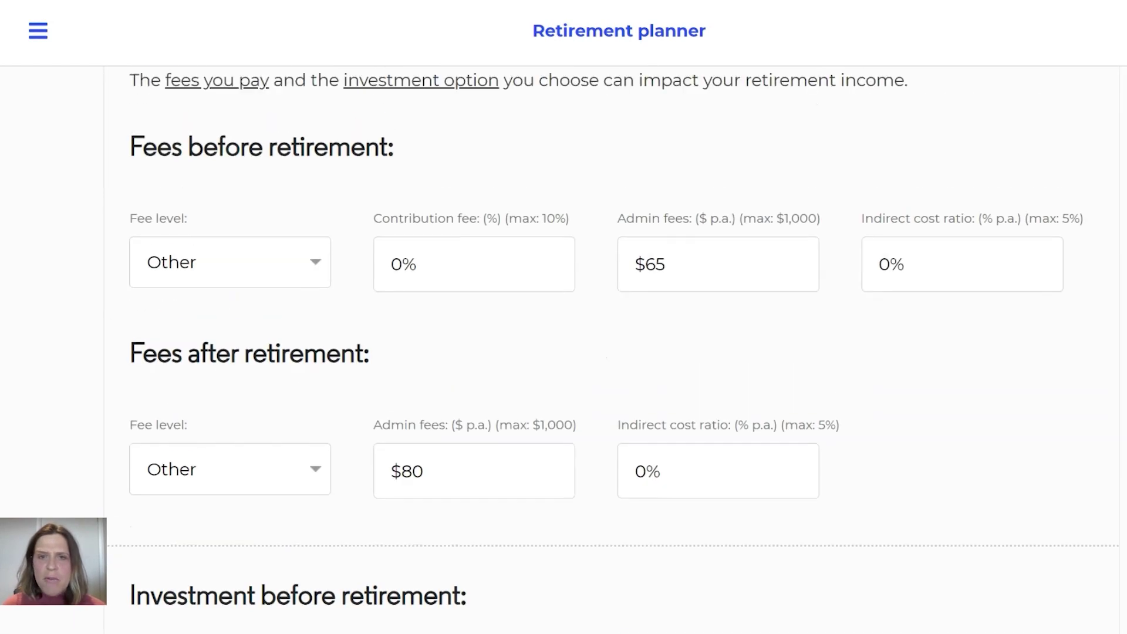
Step: Set the age when super runs out to 102 and check the updated retirement income results
{"action": "scroll", "coordinate": [440, 352], "scroll_direction": "up", "scroll_amount": 2}
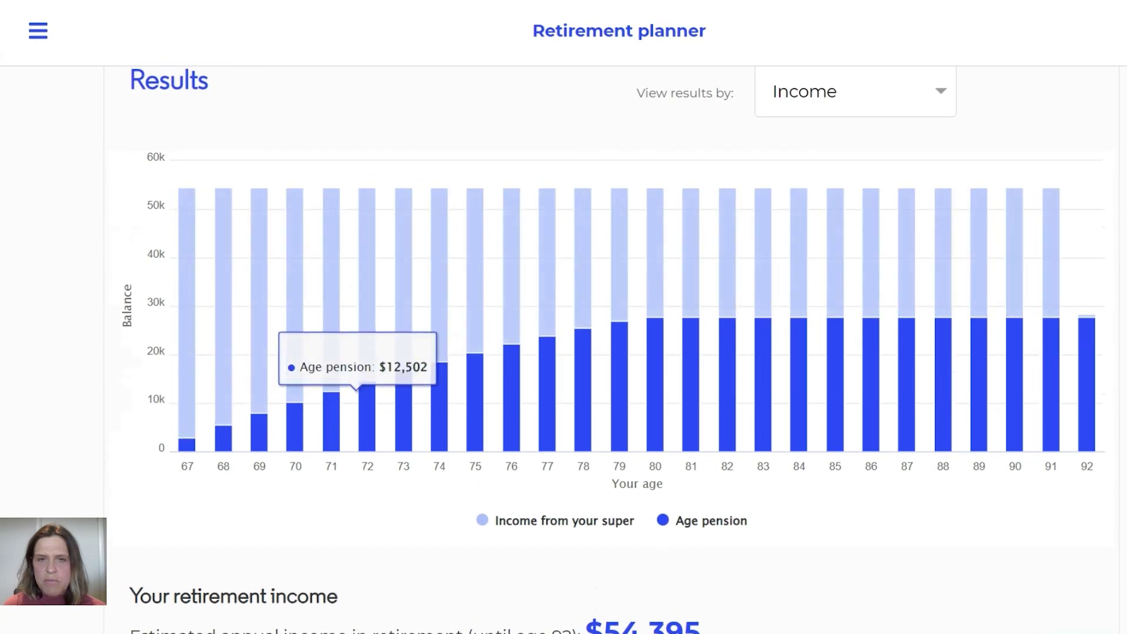
{"action": "scroll", "coordinate": [441, 352], "scroll_direction": "down", "scroll_amount": 2}
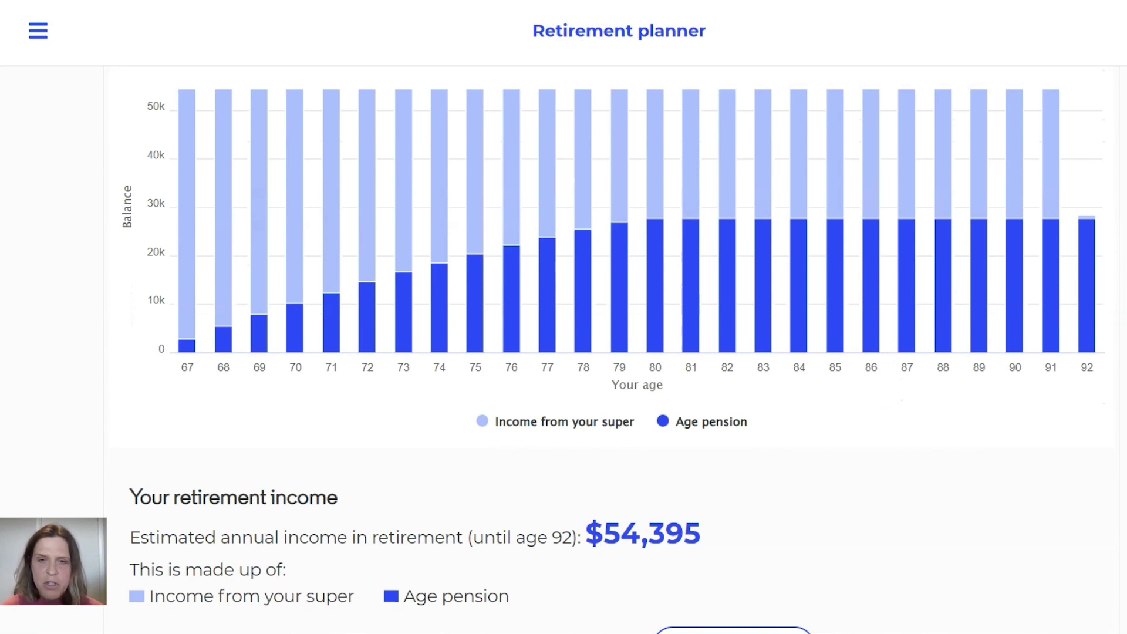
{"action": "scroll", "coordinate": [610, 347], "scroll_direction": "down", "scroll_amount": 20}
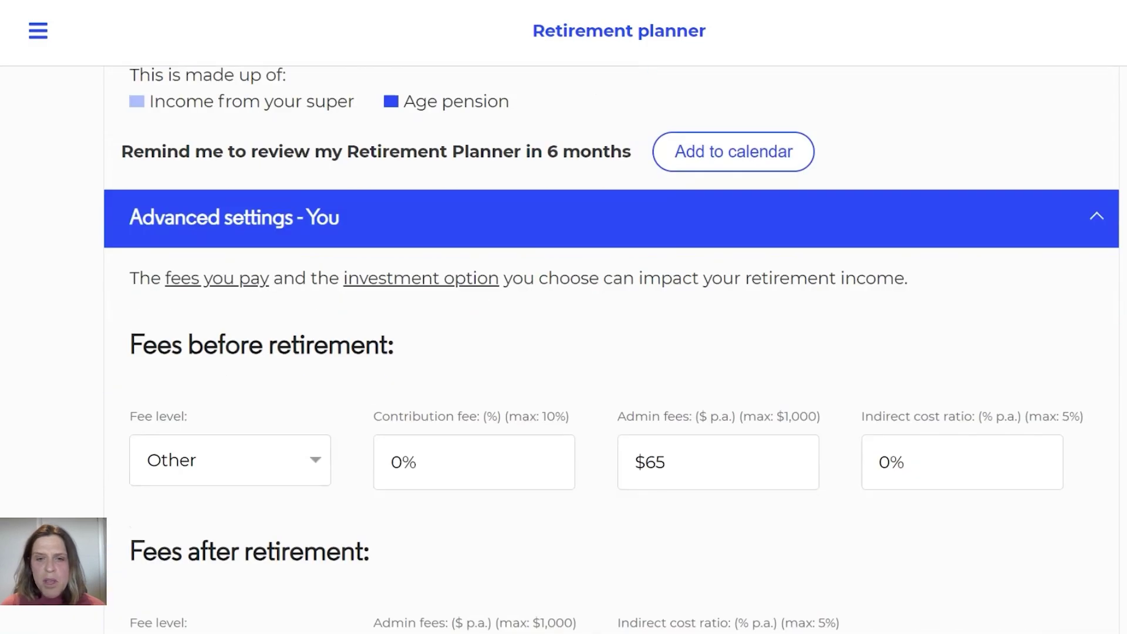
{"action": "scroll", "coordinate": [611, 347], "scroll_direction": "down", "scroll_amount": 15}
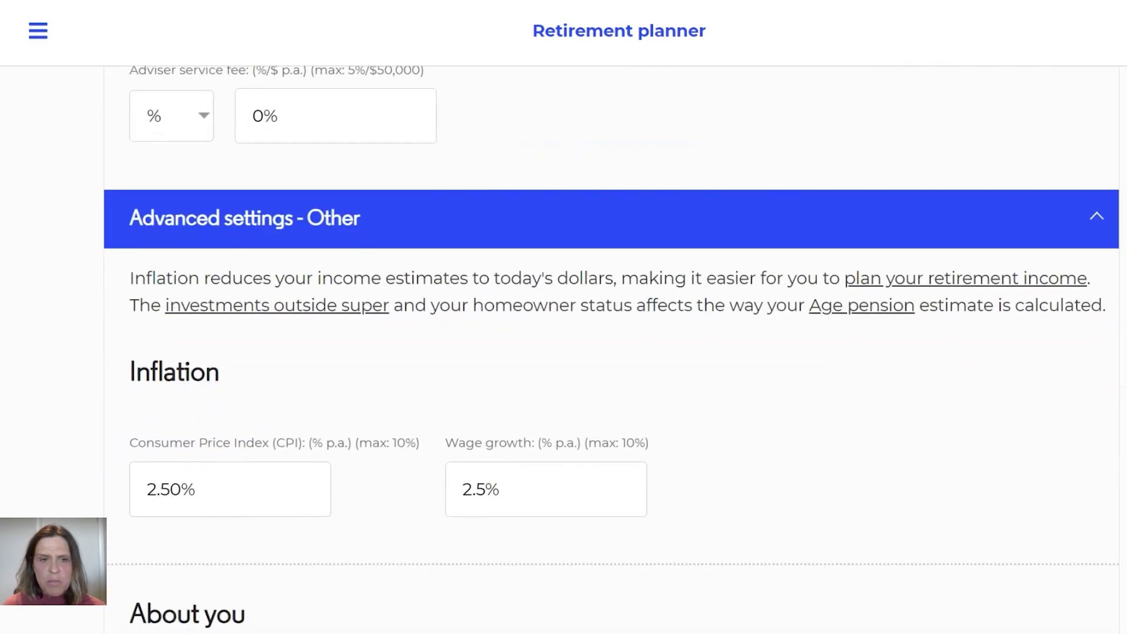
{"action": "scroll", "coordinate": [611, 346], "scroll_direction": "down", "scroll_amount": 2}
{"action": "left_click", "coordinate": [497, 282]}
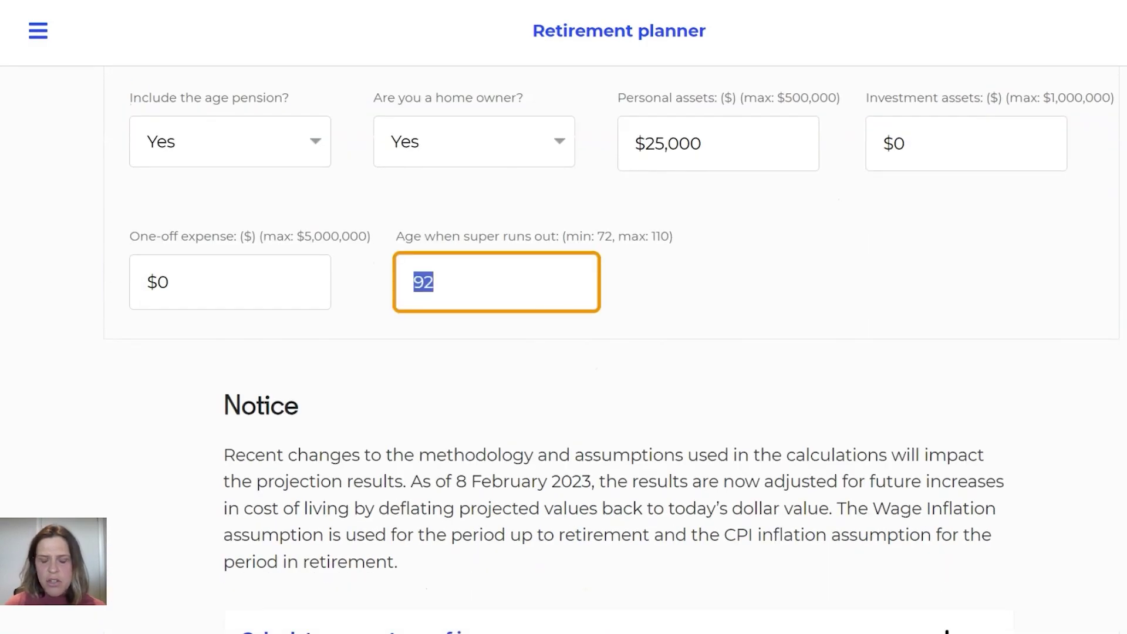
{"action": "type", "text": "102"}
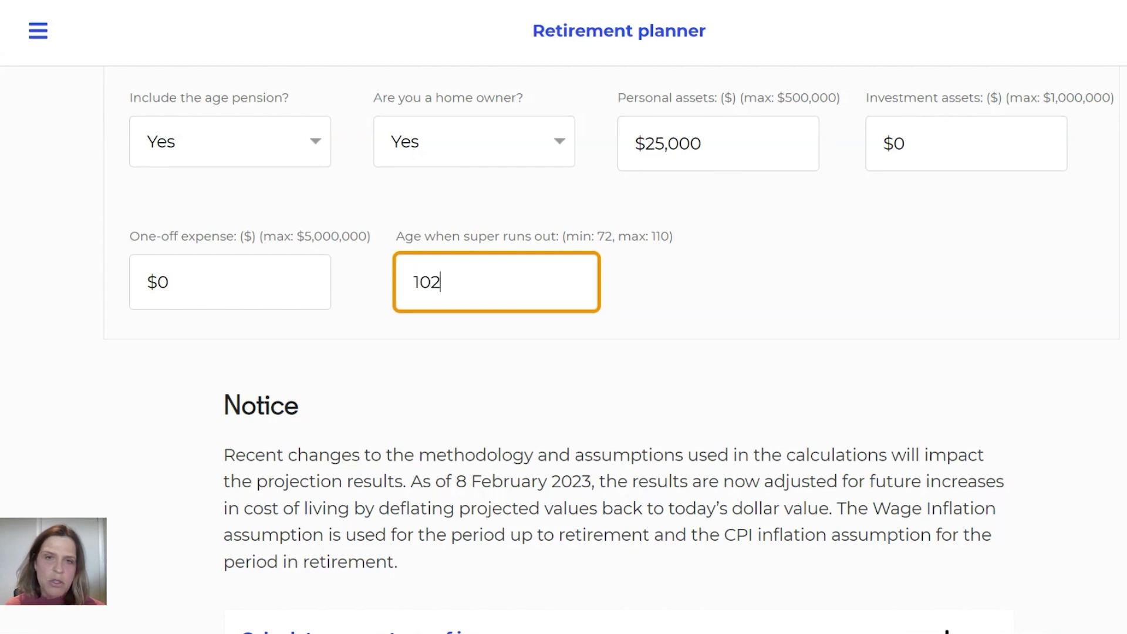
{"action": "key", "text": "Return"}
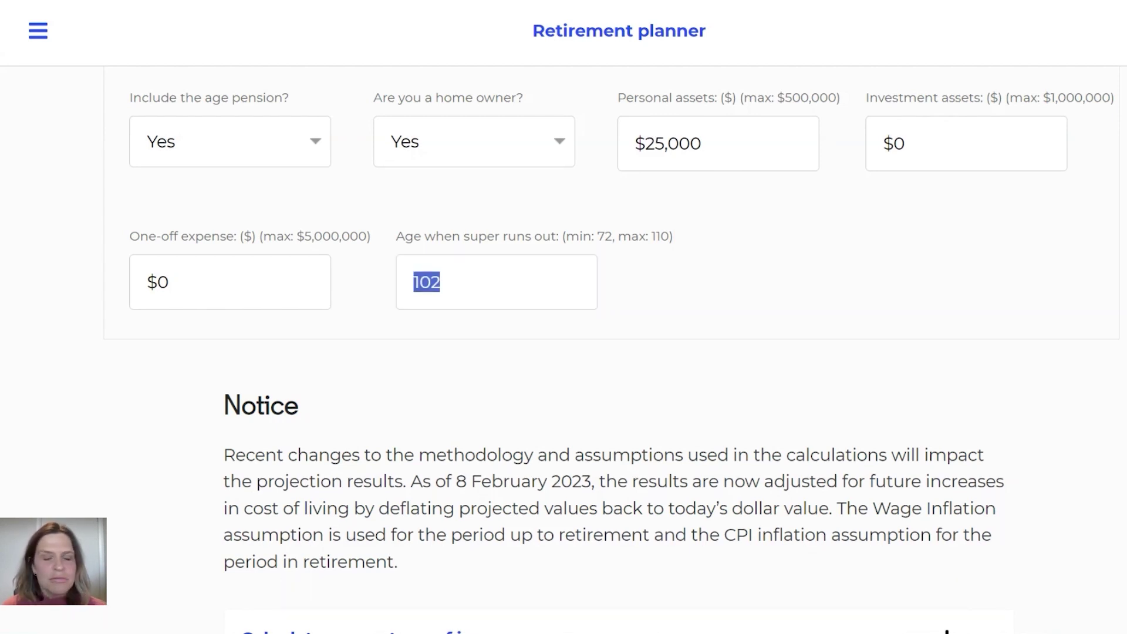
{"action": "scroll", "coordinate": [612, 339], "scroll_direction": "up", "scroll_amount": 15}
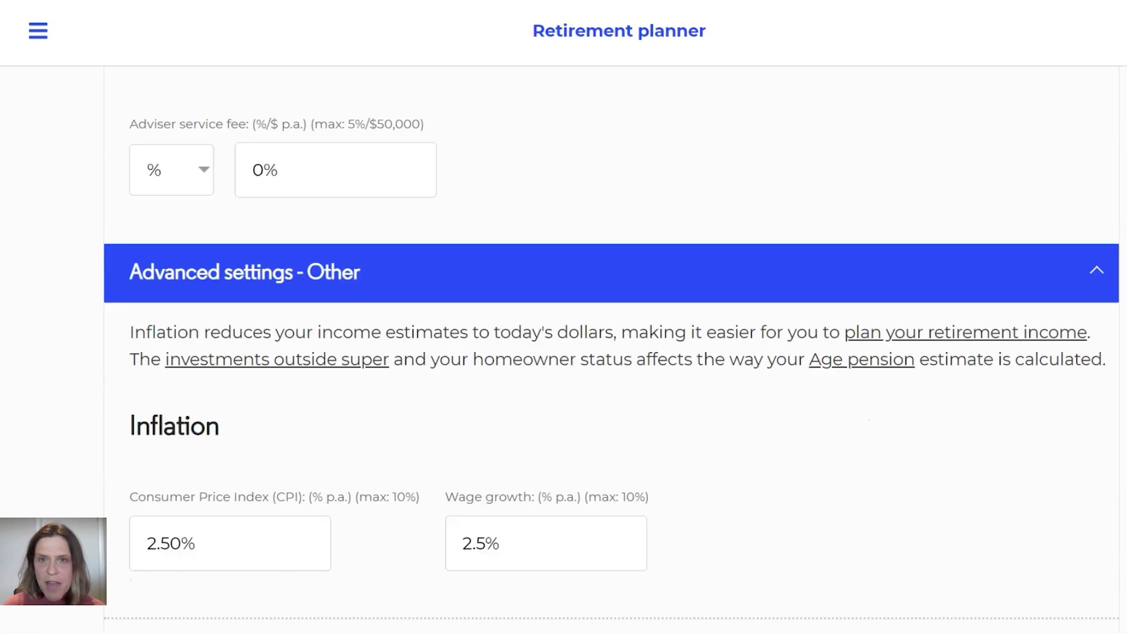
{"action": "scroll", "coordinate": [612, 340], "scroll_direction": "up", "scroll_amount": 15}
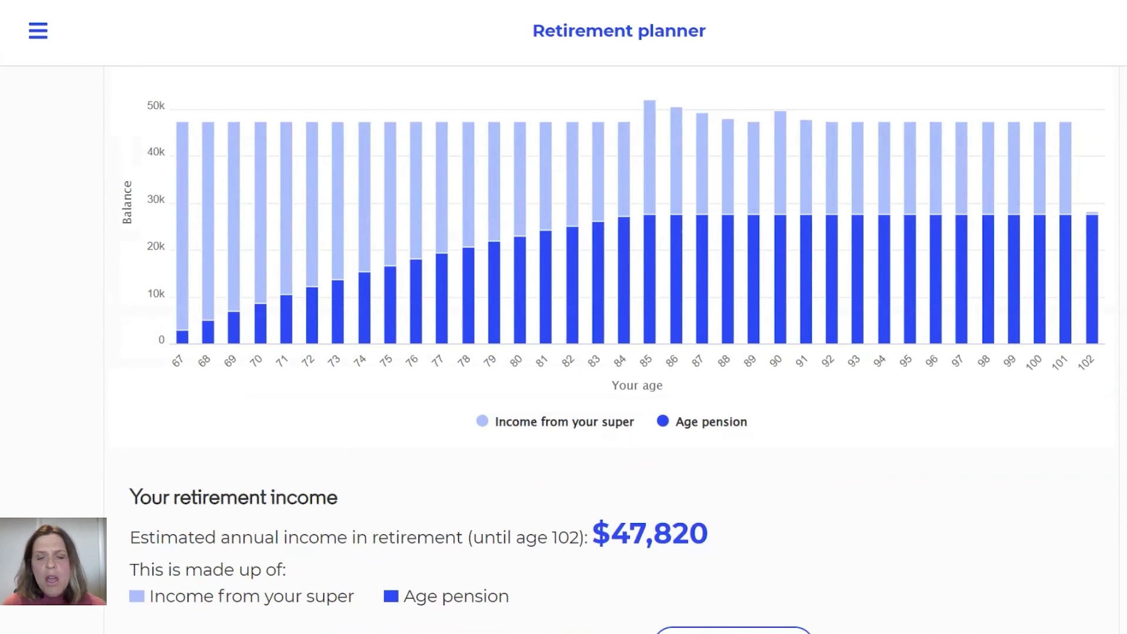
Step: Specify that additional super contributions are made and review the before and after tax contribution options
{"action": "scroll", "coordinate": [610, 352], "scroll_direction": "up", "scroll_amount": 9}
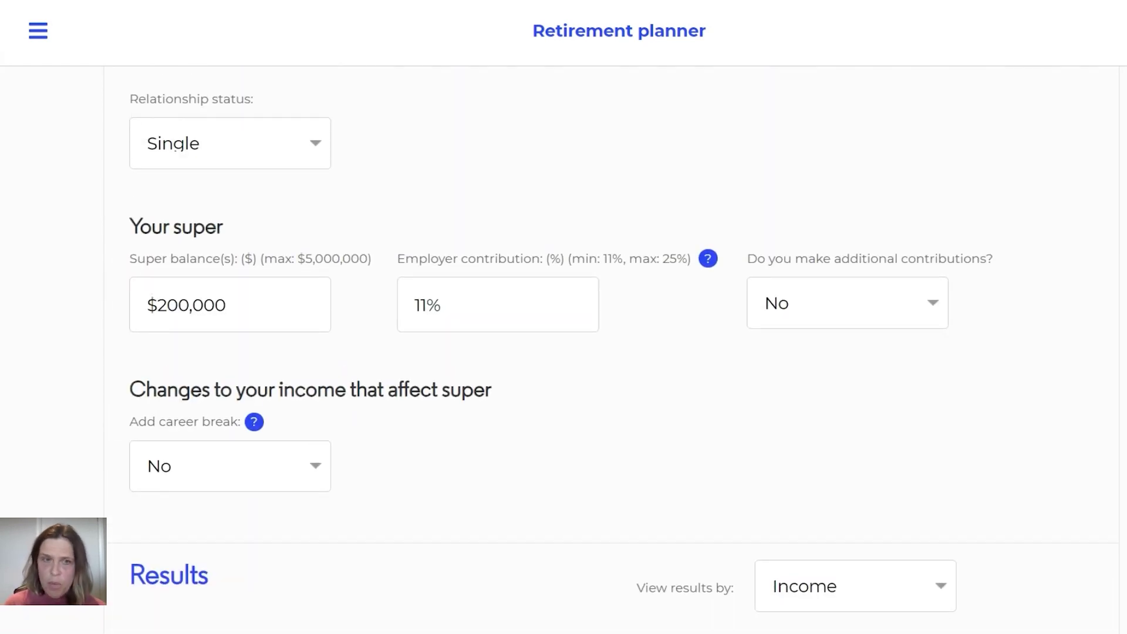
{"action": "scroll", "coordinate": [611, 352], "scroll_direction": "up", "scroll_amount": 2}
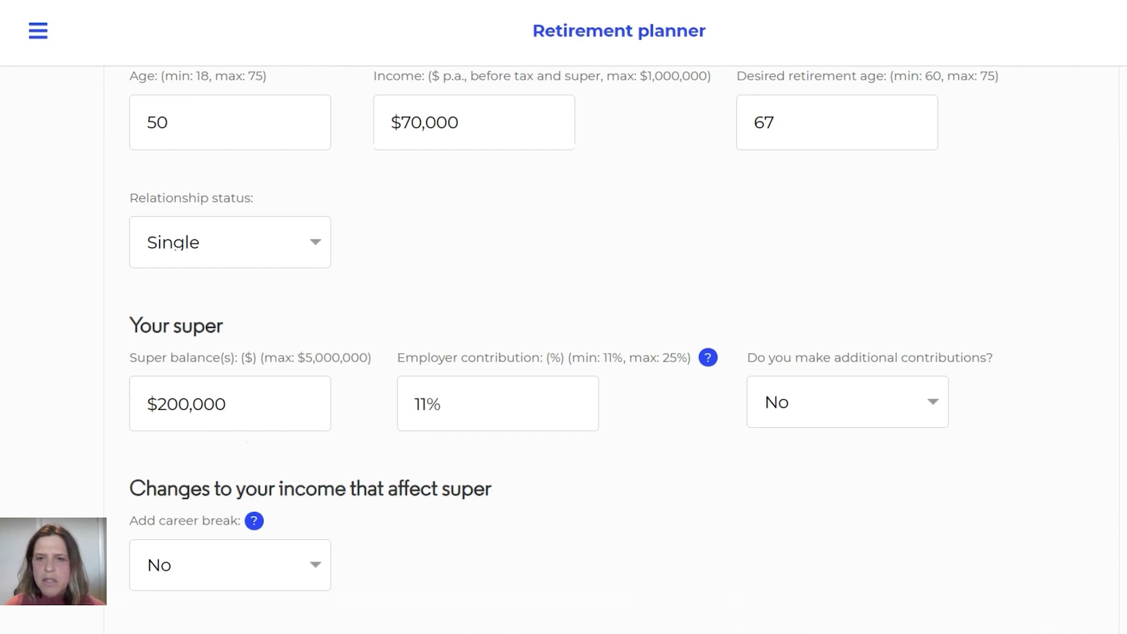
{"action": "left_click", "coordinate": [848, 402]}
{"action": "left_click", "coordinate": [848, 460]}
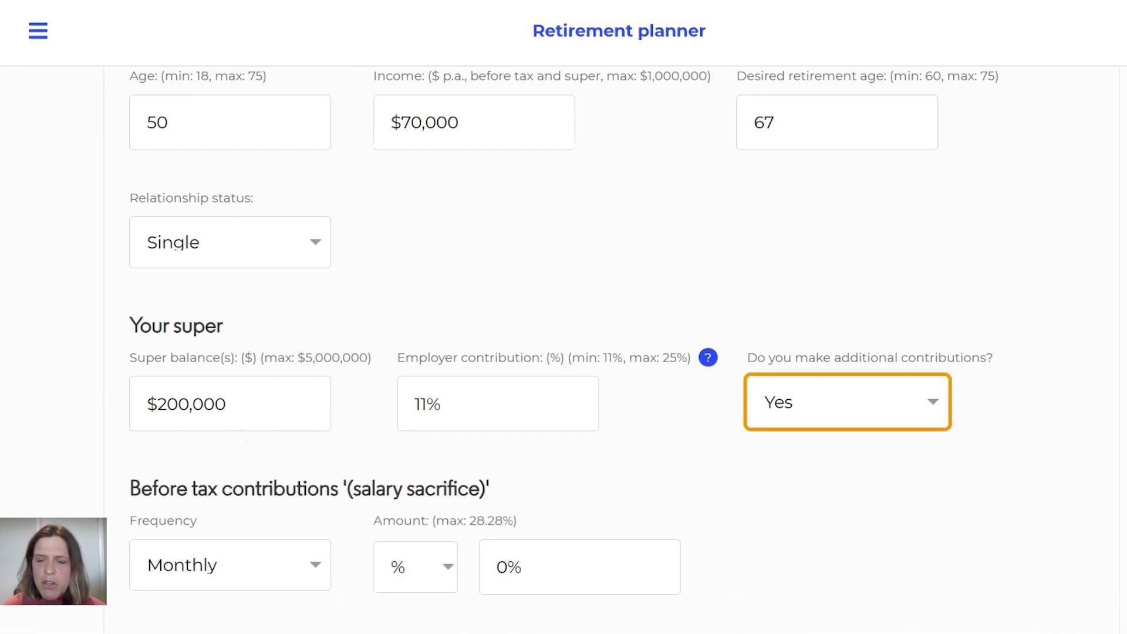
{"action": "scroll", "coordinate": [564, 352], "scroll_direction": "down", "scroll_amount": 5}
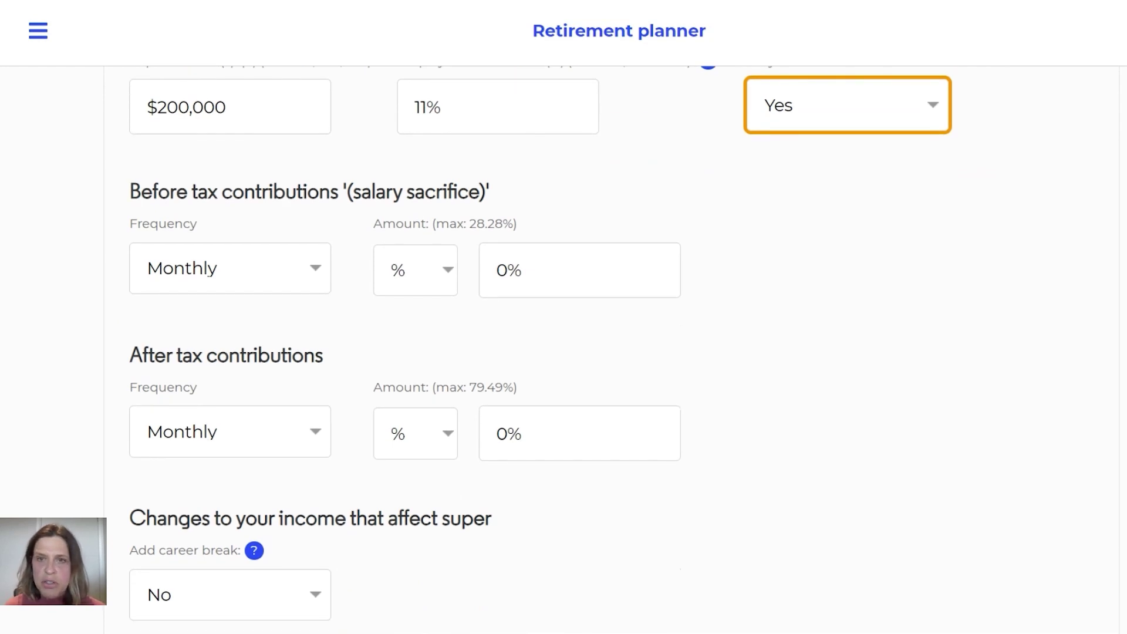
{"action": "scroll", "coordinate": [564, 352], "scroll_direction": "up", "scroll_amount": 2}
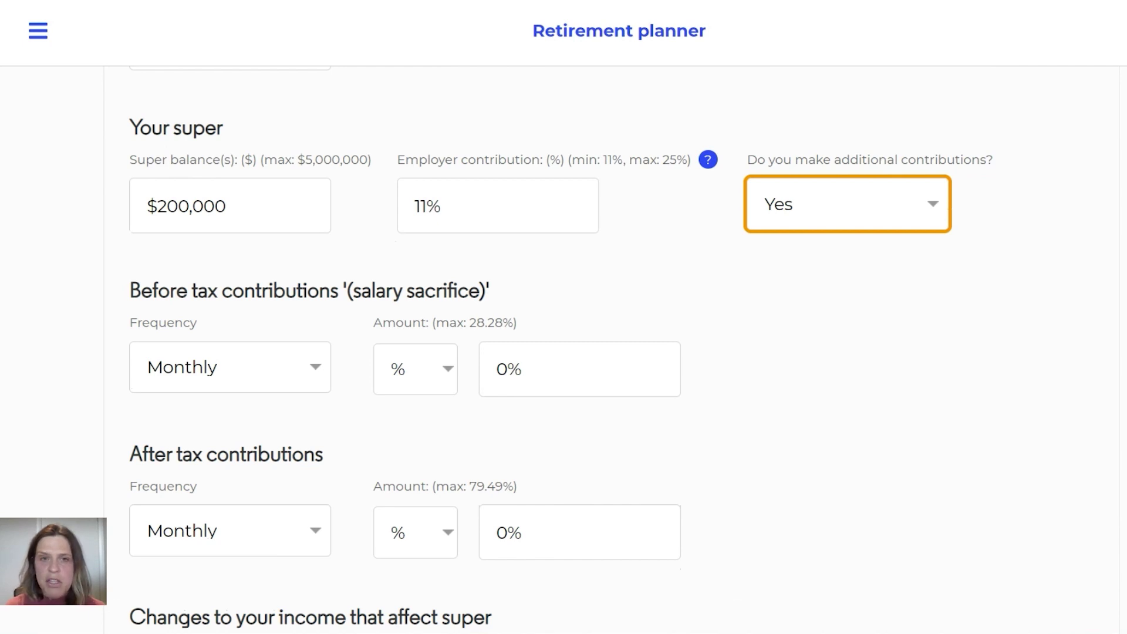
{"action": "key", "text": "shift+Tab"}
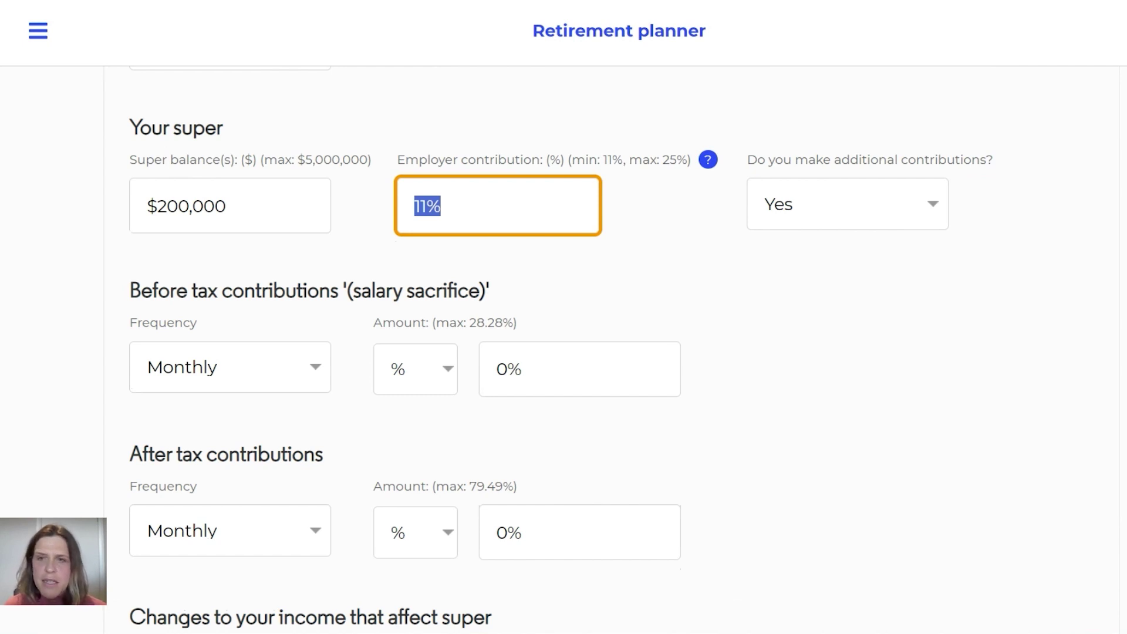
{"action": "scroll", "coordinate": [564, 353], "scroll_direction": "down", "scroll_amount": 3}
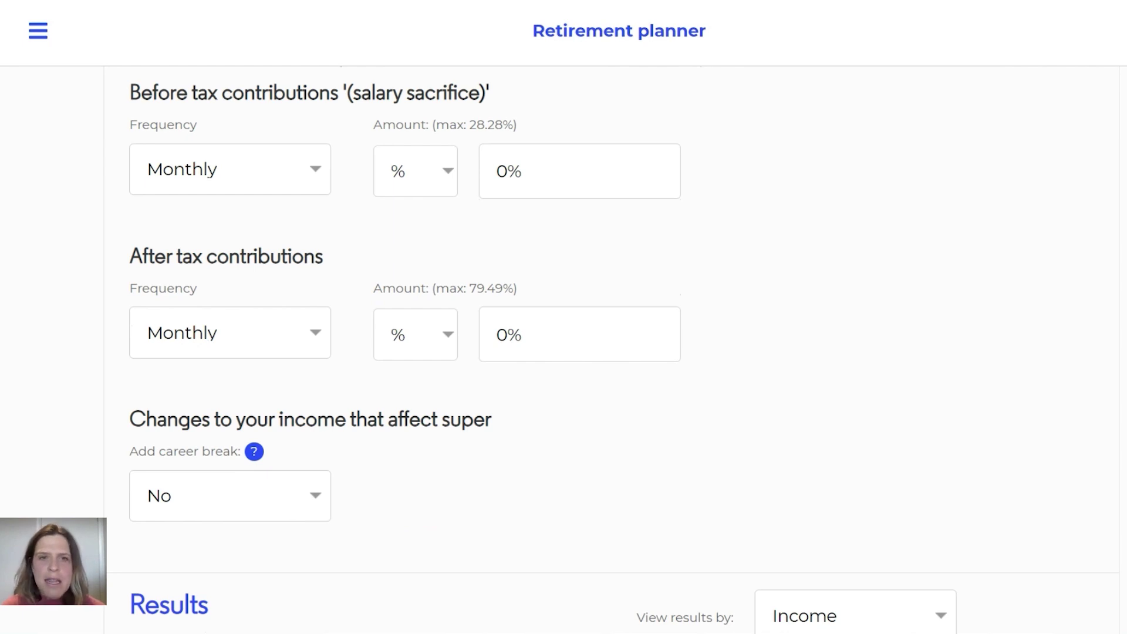
Step: Set the before tax salary sacrifice contribution to a dollar amount of $200 monthly and check the retirement income estimate
{"action": "left_click", "coordinate": [416, 171]}
{"action": "key", "text": "Up"}
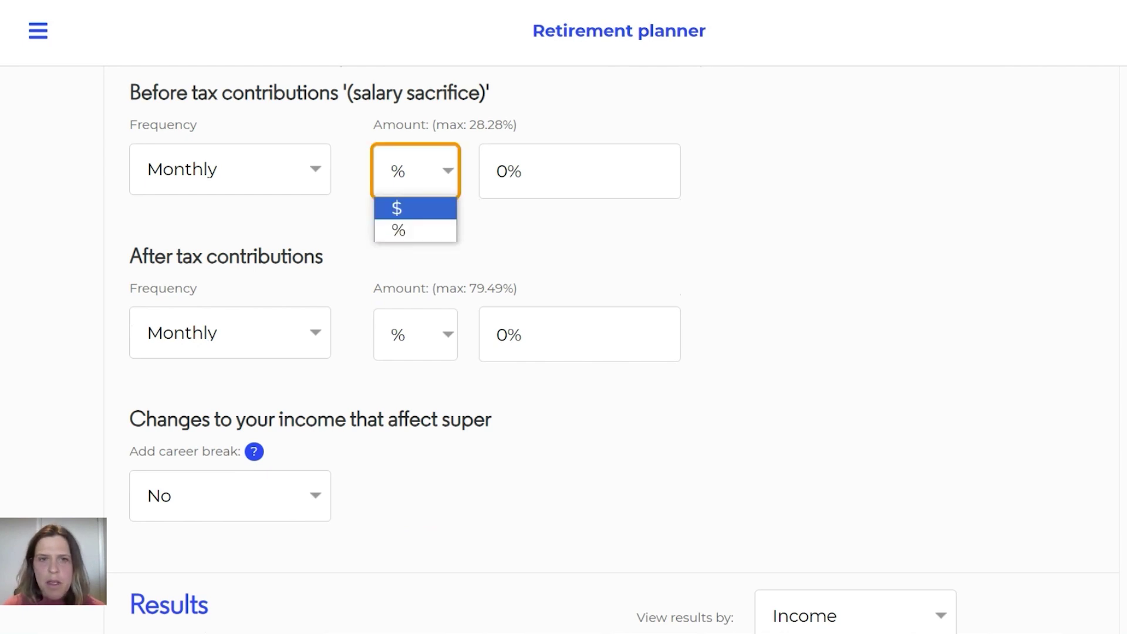
{"action": "key", "text": "Return"}
{"action": "key", "text": "Tab"}
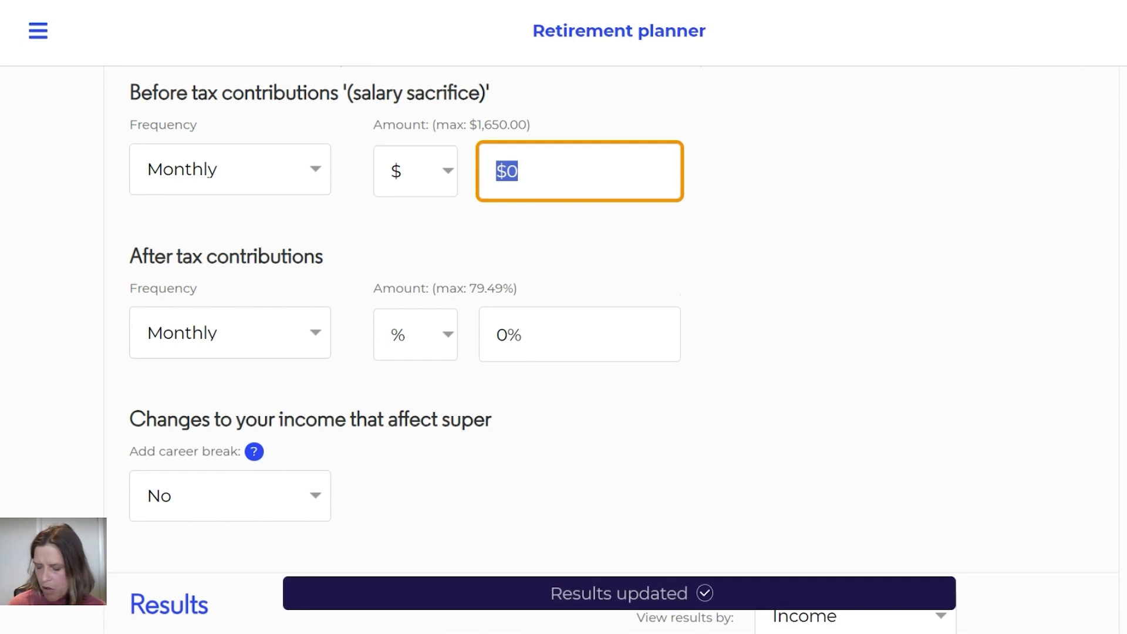
{"action": "type", "text": "2000"}
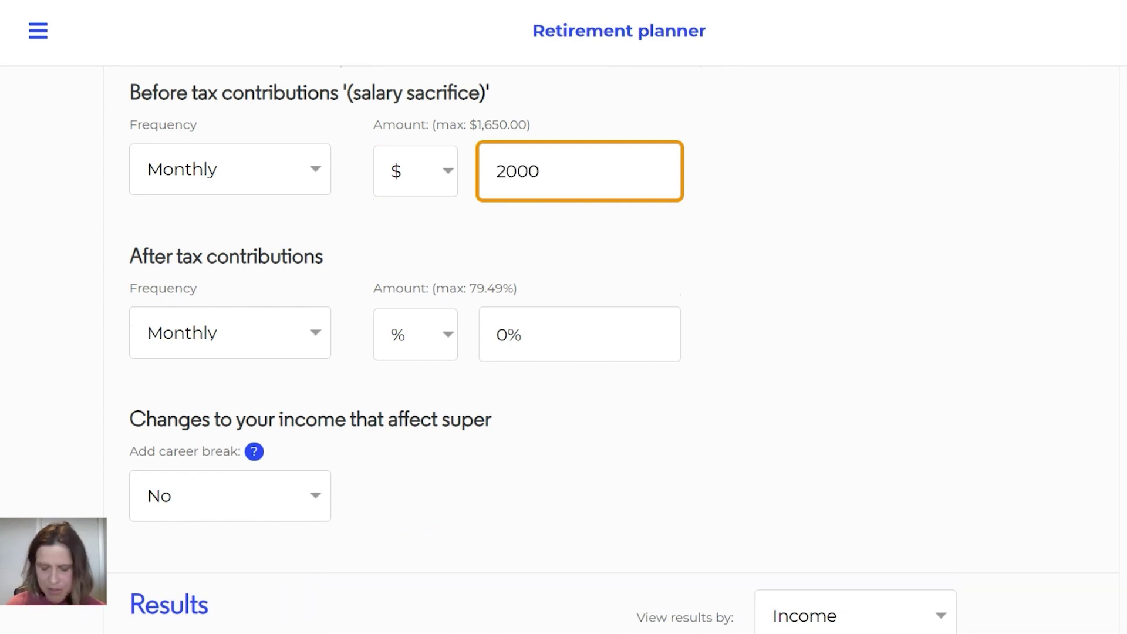
{"action": "key", "text": "BackSpace"}
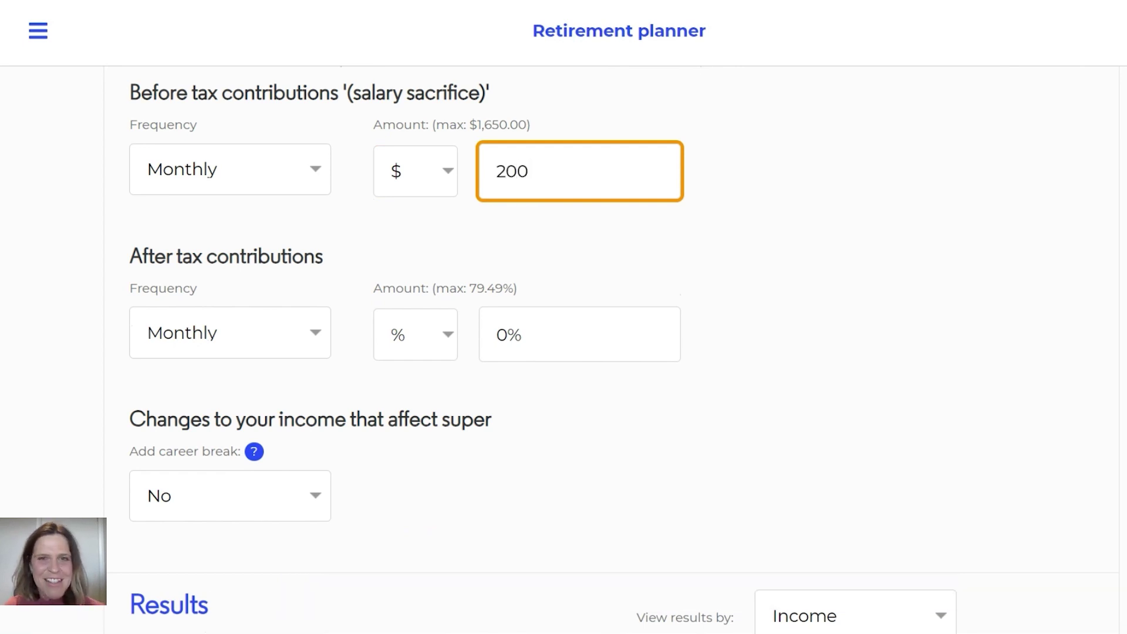
{"action": "key", "text": "Tab"}
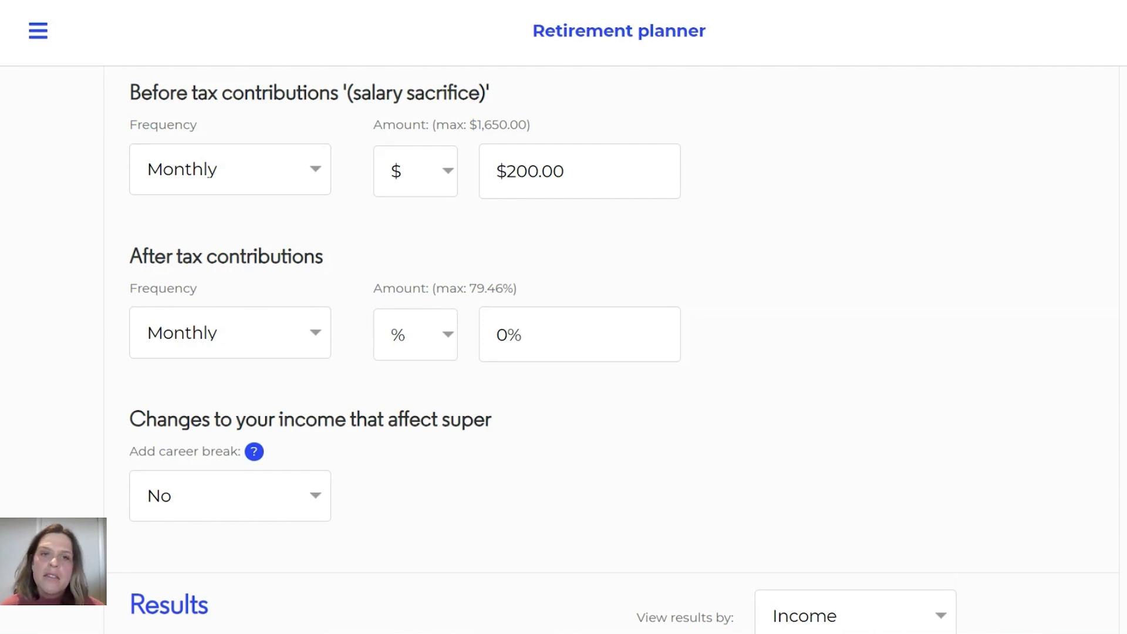
{"action": "scroll", "coordinate": [563, 352], "scroll_direction": "down", "scroll_amount": 12}
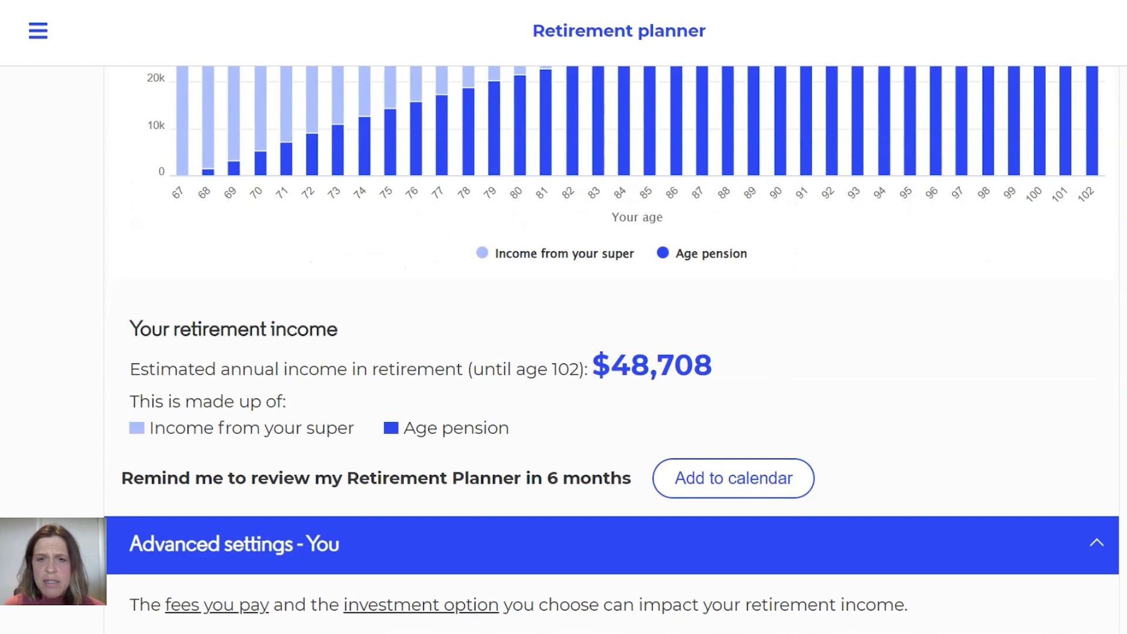
{"action": "scroll", "coordinate": [752, 352], "scroll_direction": "up", "scroll_amount": 10}
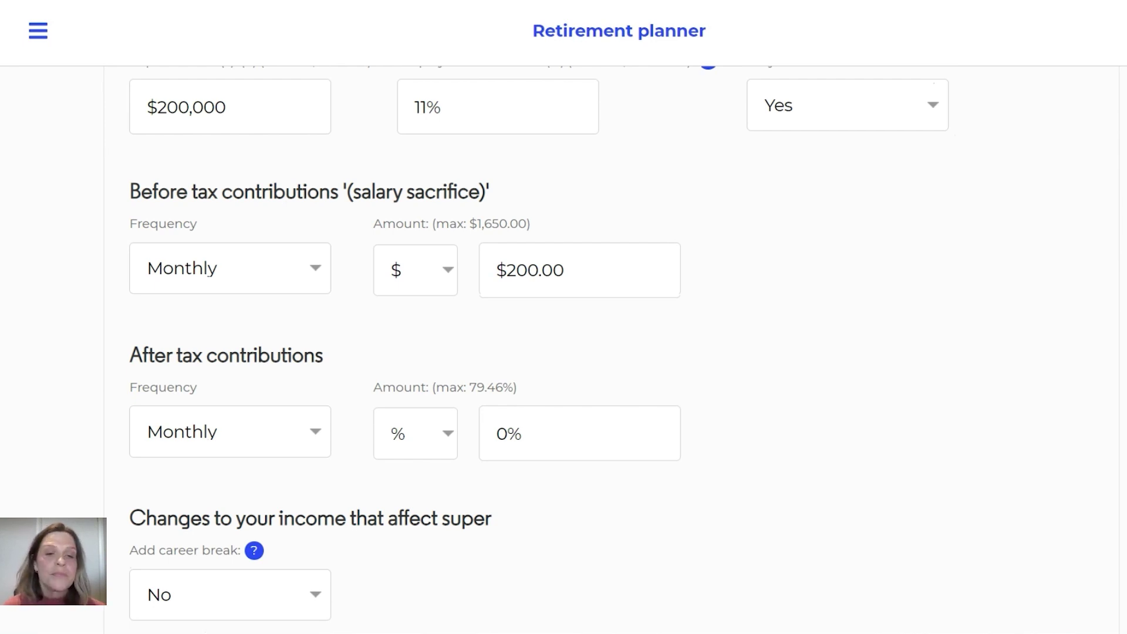
Step: Add a career break under the changes to income that affect super
{"action": "scroll", "coordinate": [563, 353], "scroll_direction": "down", "scroll_amount": 3}
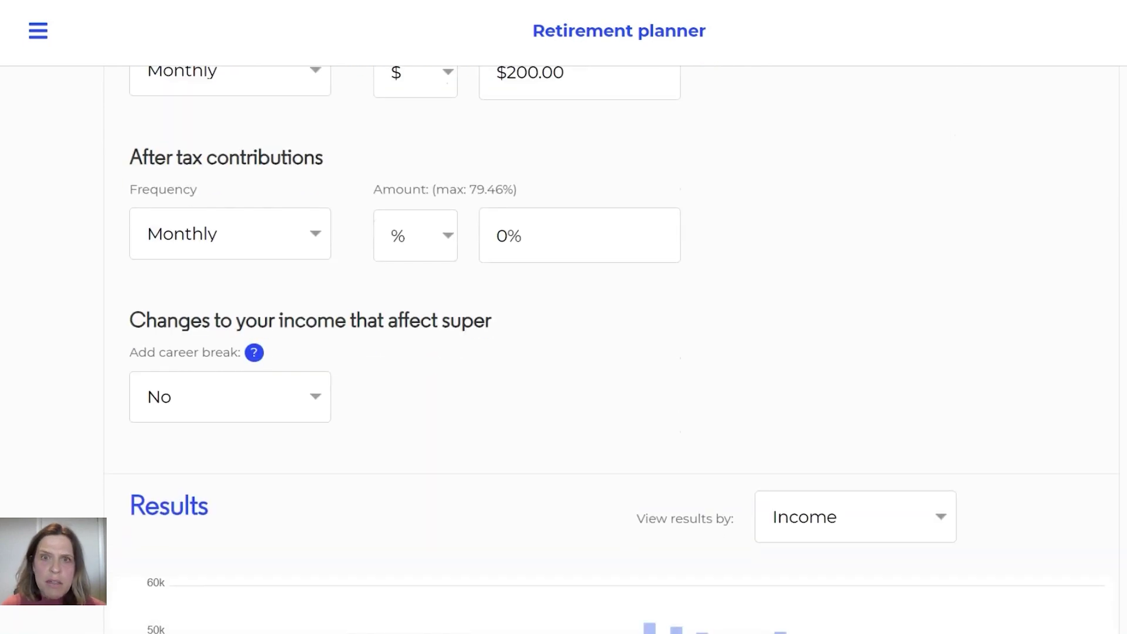
{"action": "left_click", "coordinate": [229, 397]}
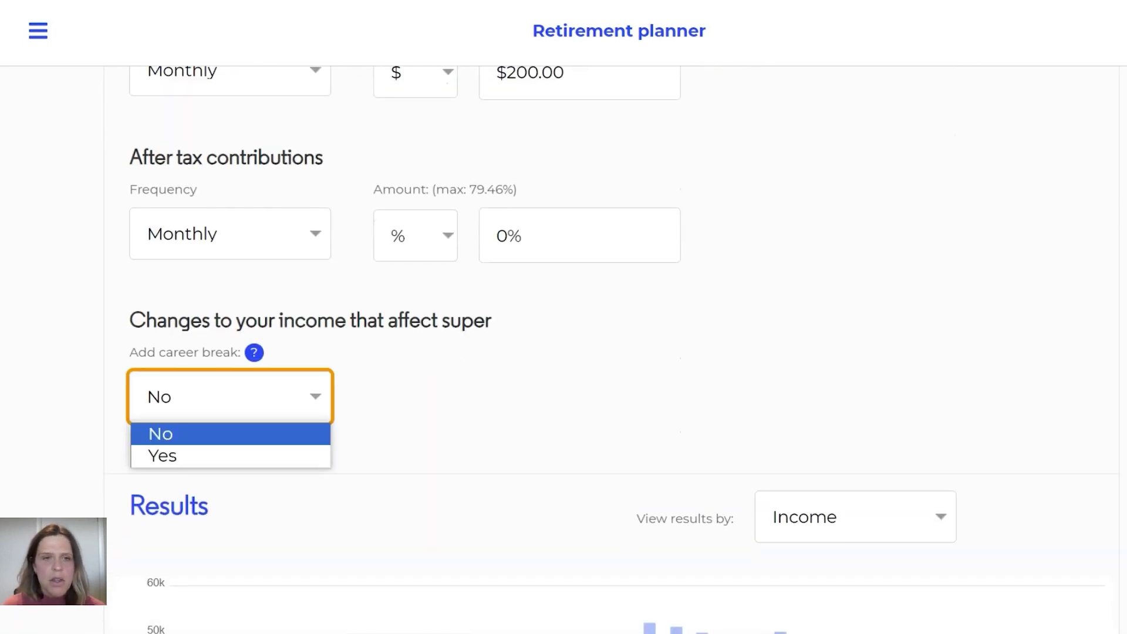
{"action": "left_click", "coordinate": [176, 455]}
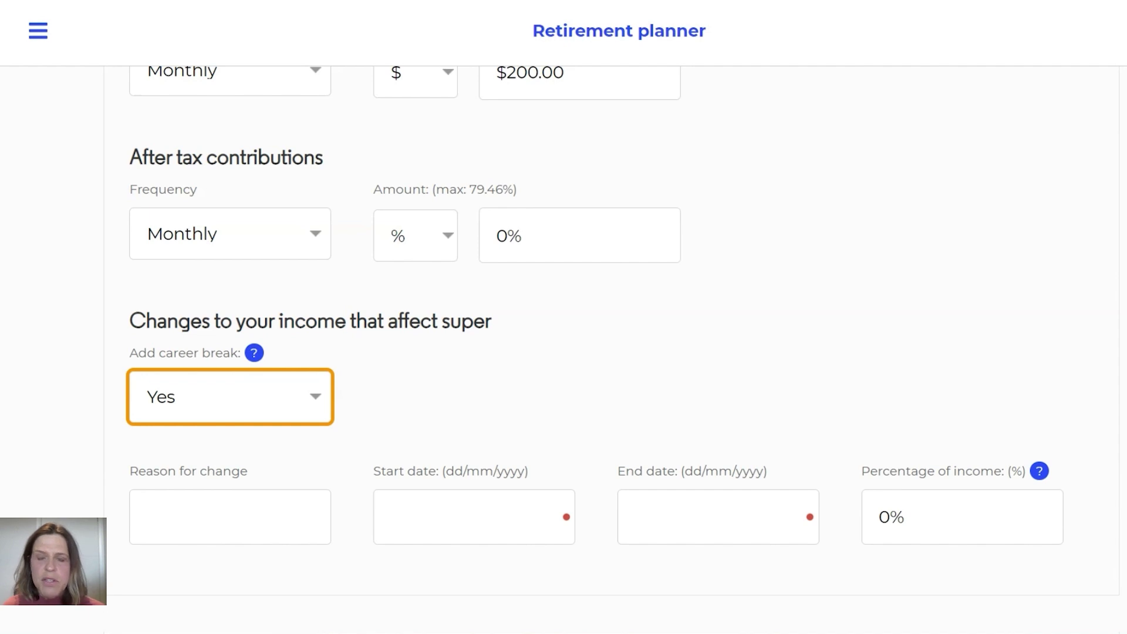
{"action": "scroll", "coordinate": [563, 352], "scroll_direction": "down", "scroll_amount": 2}
{"action": "left_click", "coordinate": [230, 417]}
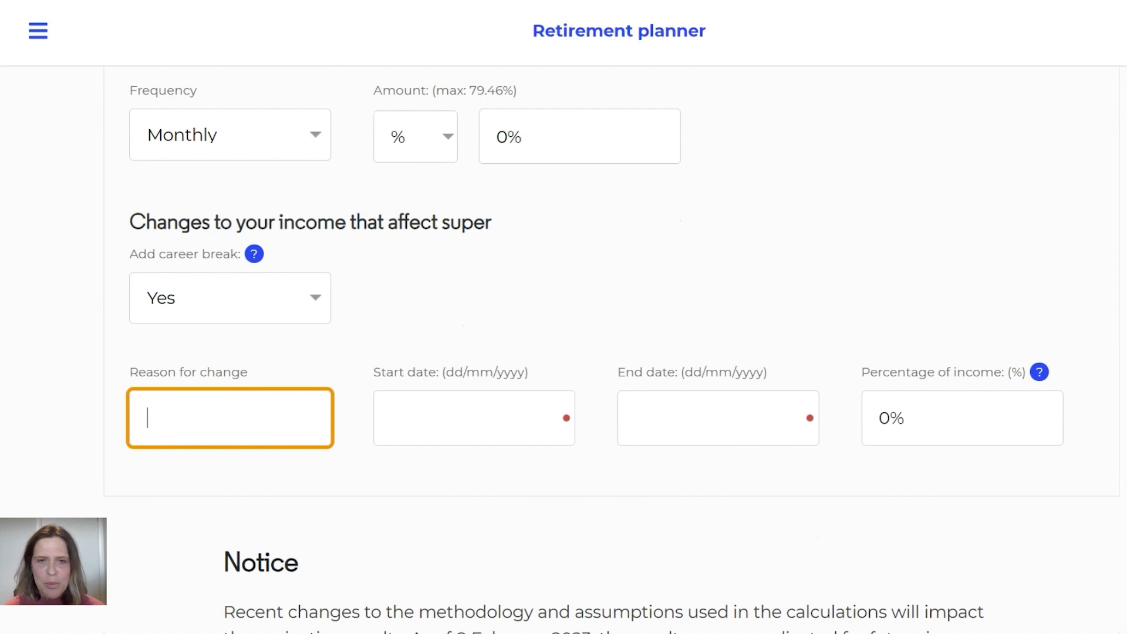
Step: Set the career break's start date to 01/01/2024
{"action": "left_click", "coordinate": [473, 418]}
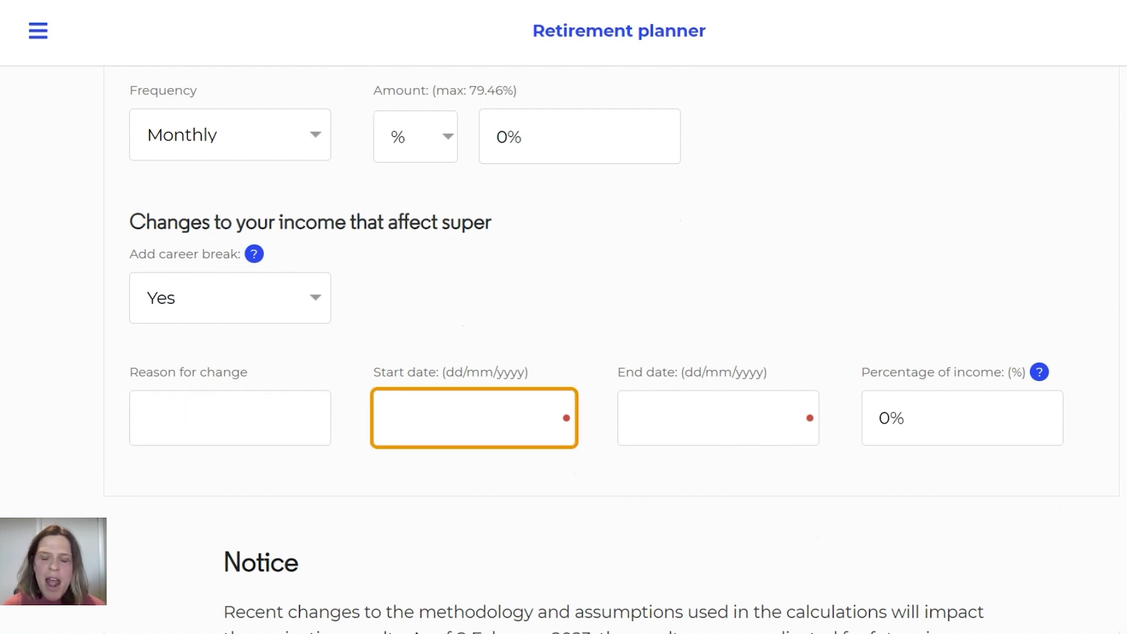
{"action": "scroll", "coordinate": [563, 353], "scroll_direction": "down", "scroll_amount": 2}
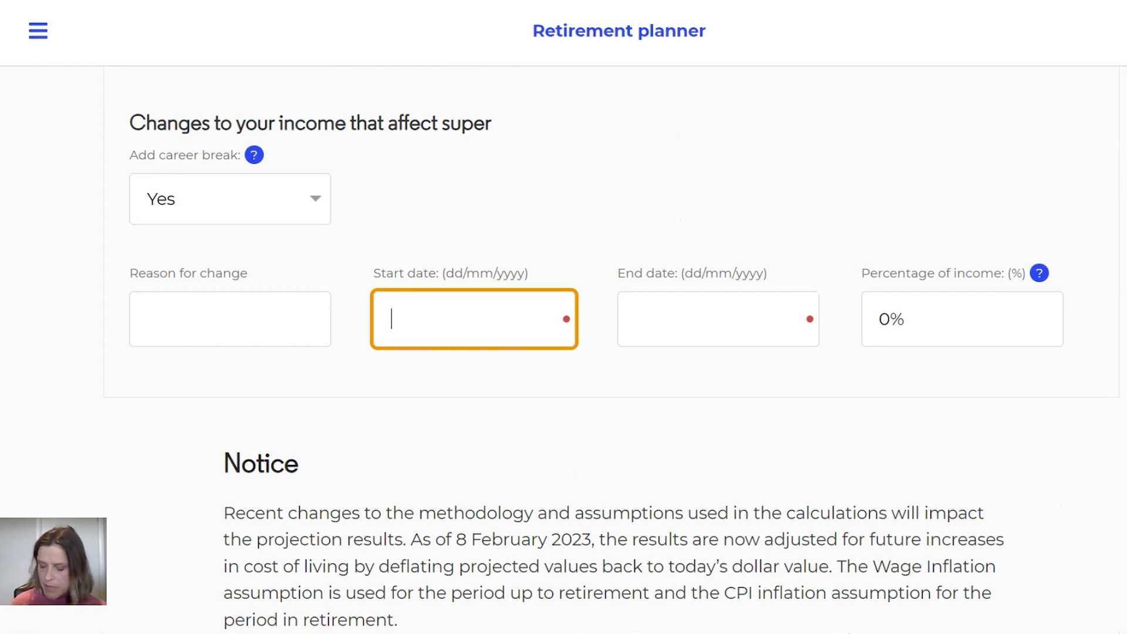
{"action": "type", "text": "01"}
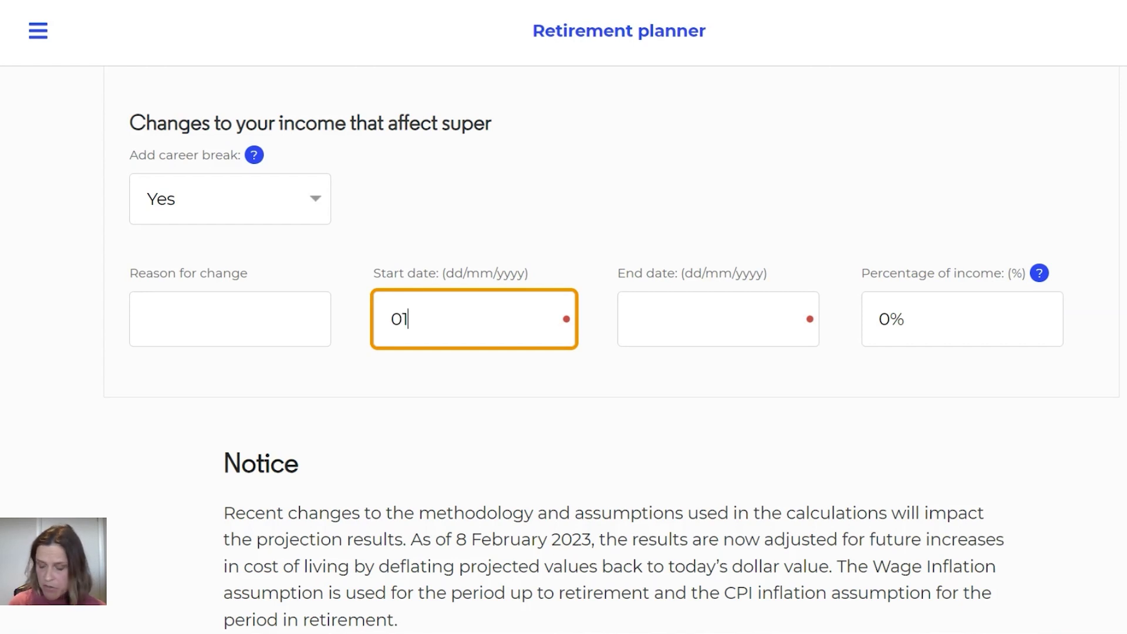
{"action": "type", "text": "/01/2"}
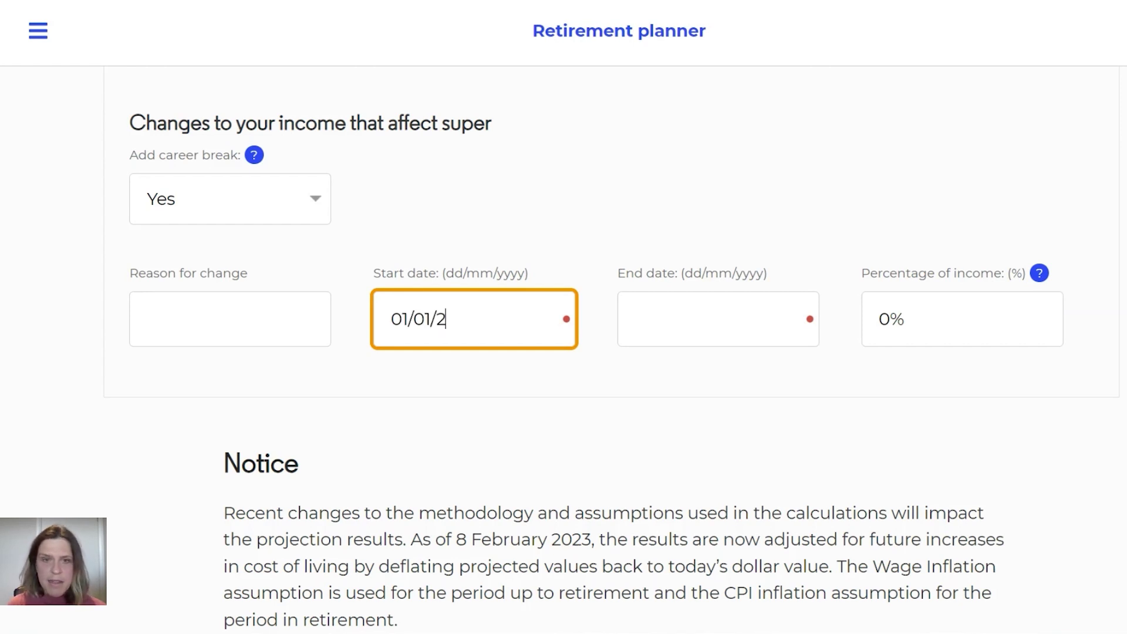
{"action": "type", "text": "024"}
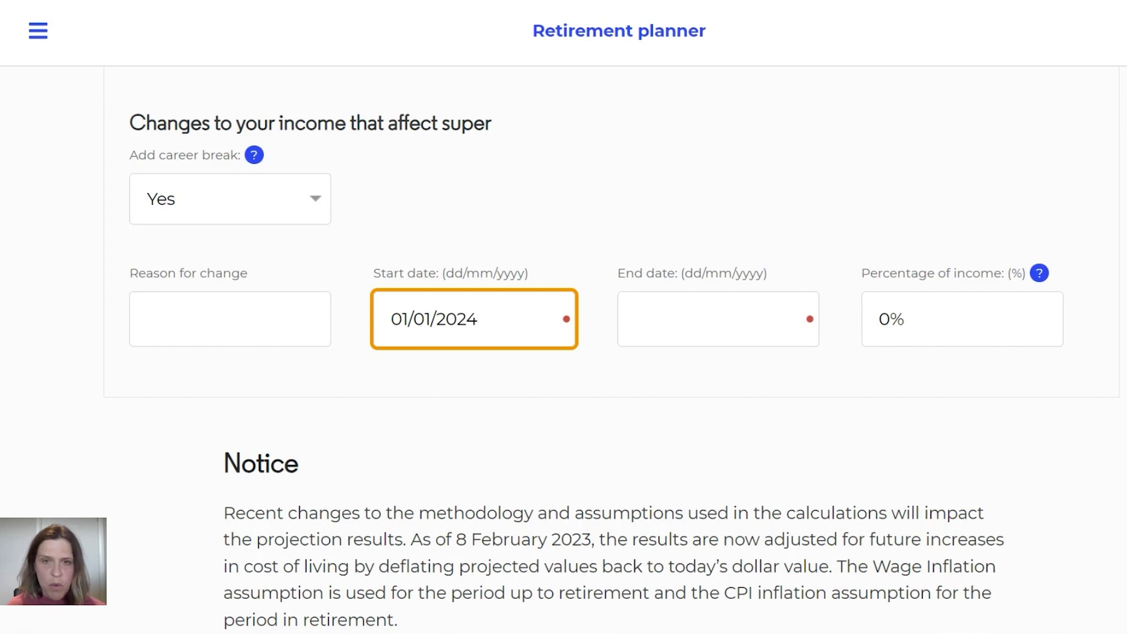
Step: Set the career break's end date to 01/01/2025
{"action": "left_click", "coordinate": [636, 319]}
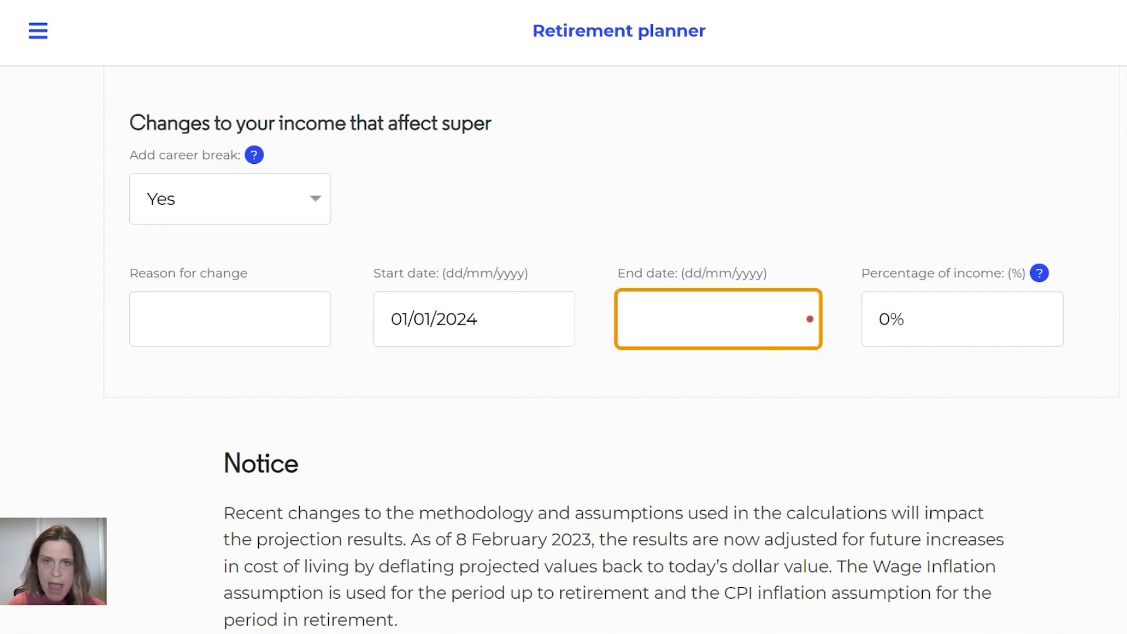
{"action": "type", "text": "01/01/20"}
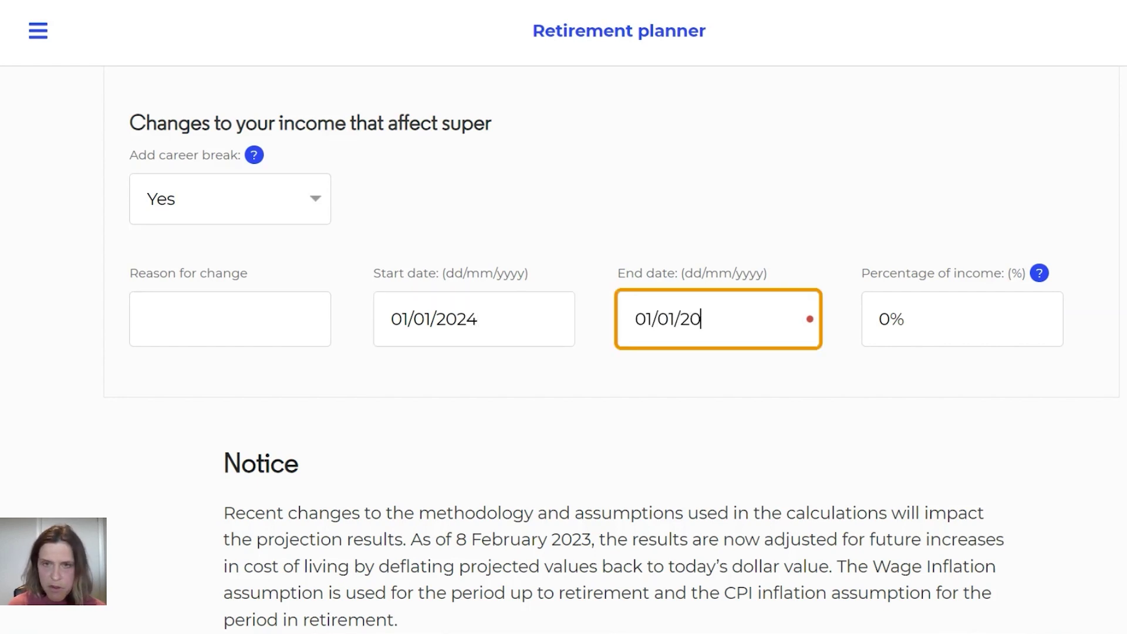
{"action": "type", "text": "25"}
{"action": "key", "text": "BackSpace"}
{"action": "type", "text": "25"}
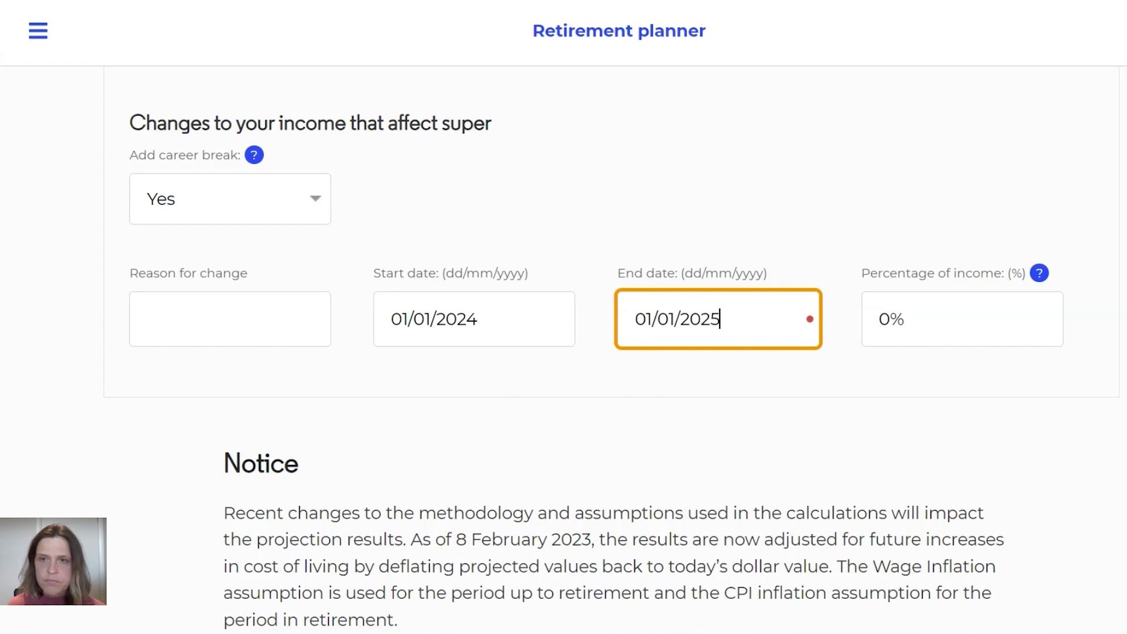
Step: Apply the career break dates, keep the percentage of income at 0% and check the estimated annual retirement income
{"action": "key", "text": "Return"}
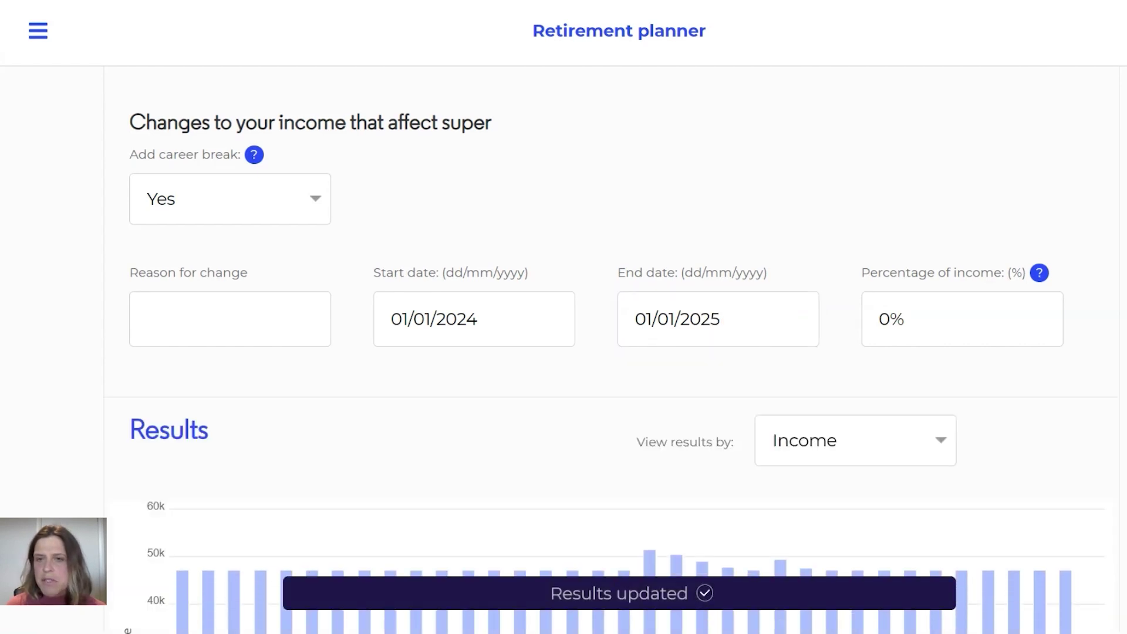
{"action": "left_click", "coordinate": [962, 319]}
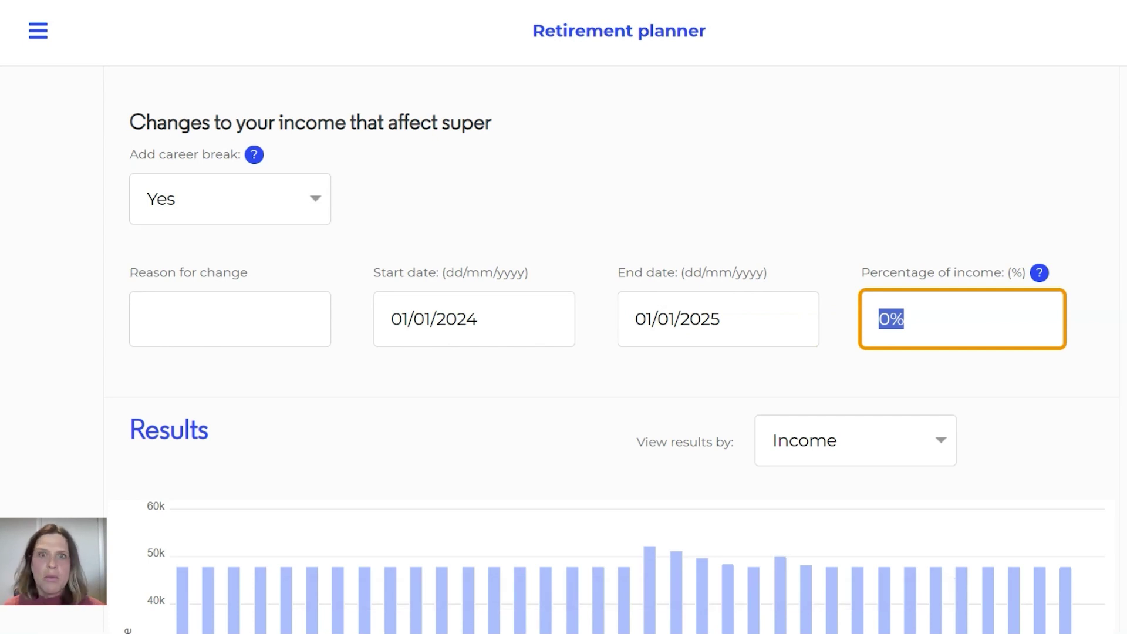
{"action": "key", "text": "Return"}
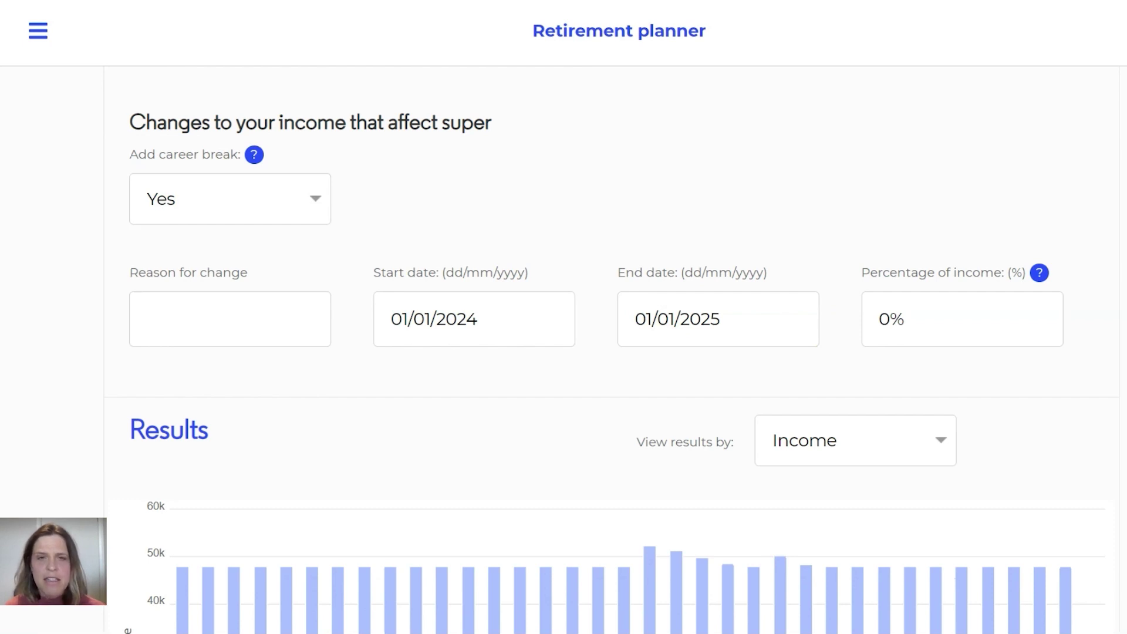
{"action": "scroll", "coordinate": [614, 352], "scroll_direction": "down", "scroll_amount": 7}
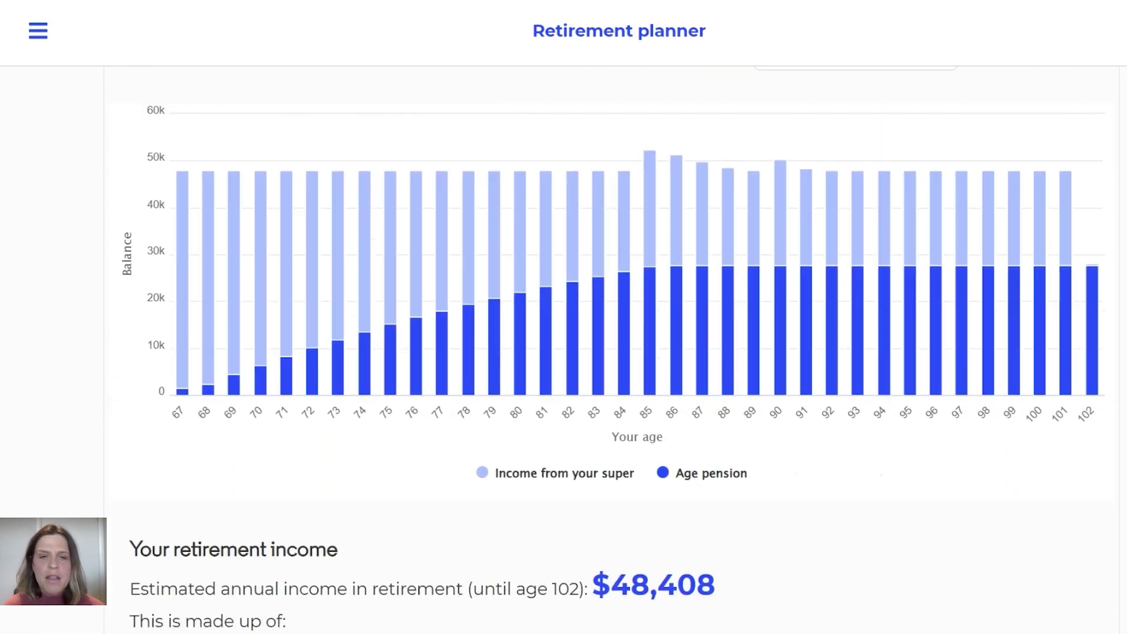
{"action": "scroll", "coordinate": [614, 353], "scroll_direction": "down", "scroll_amount": 2}
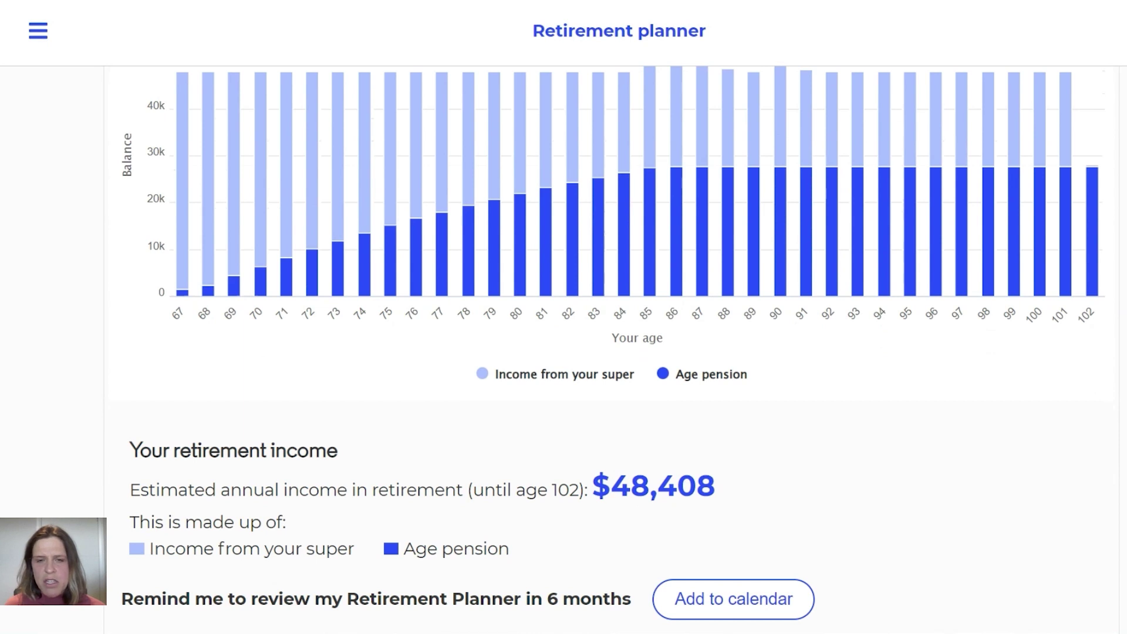
{"action": "scroll", "coordinate": [614, 353], "scroll_direction": "up", "scroll_amount": 8}
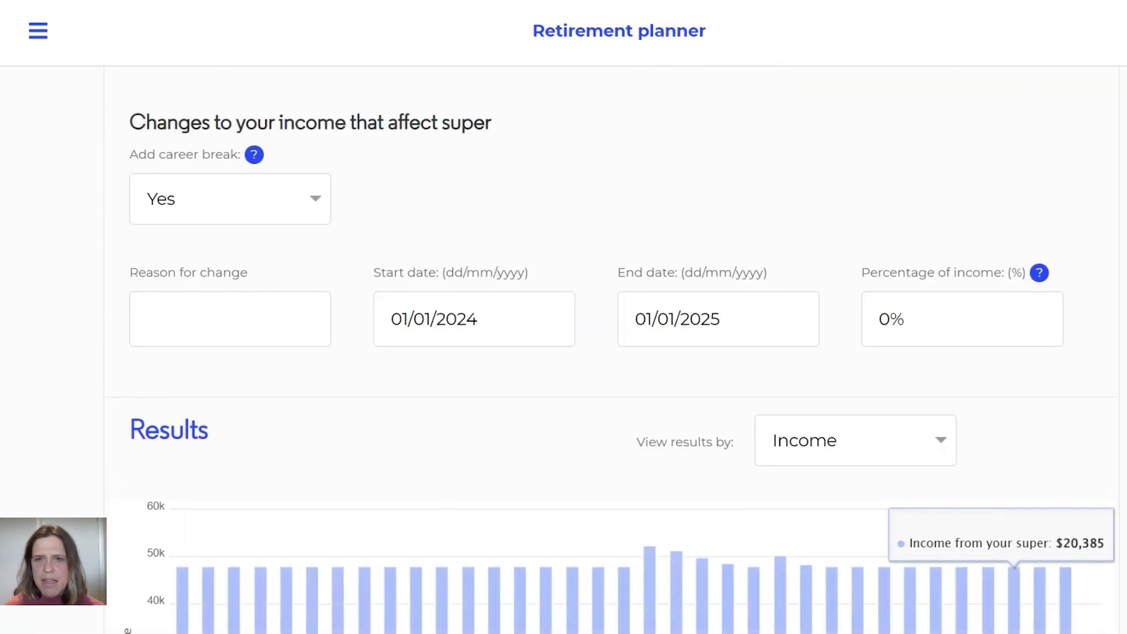
{"action": "left_click", "coordinate": [677, 319]}
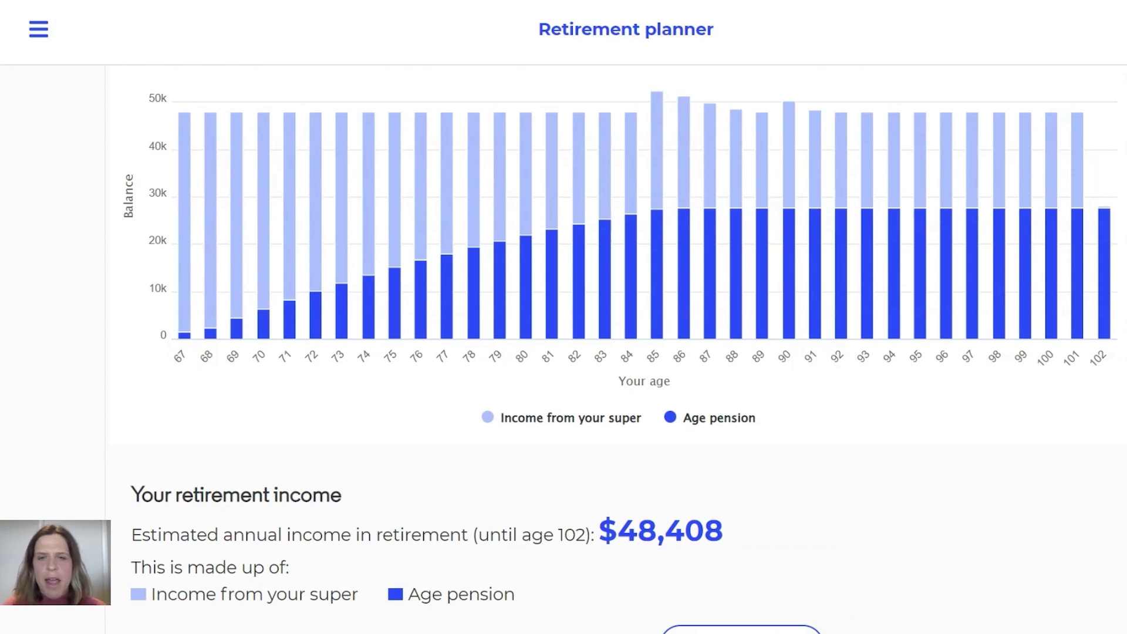
Step: Set the relationship status under About you to Couple
{"action": "scroll", "coordinate": [613, 352], "scroll_direction": "up", "scroll_amount": 16}
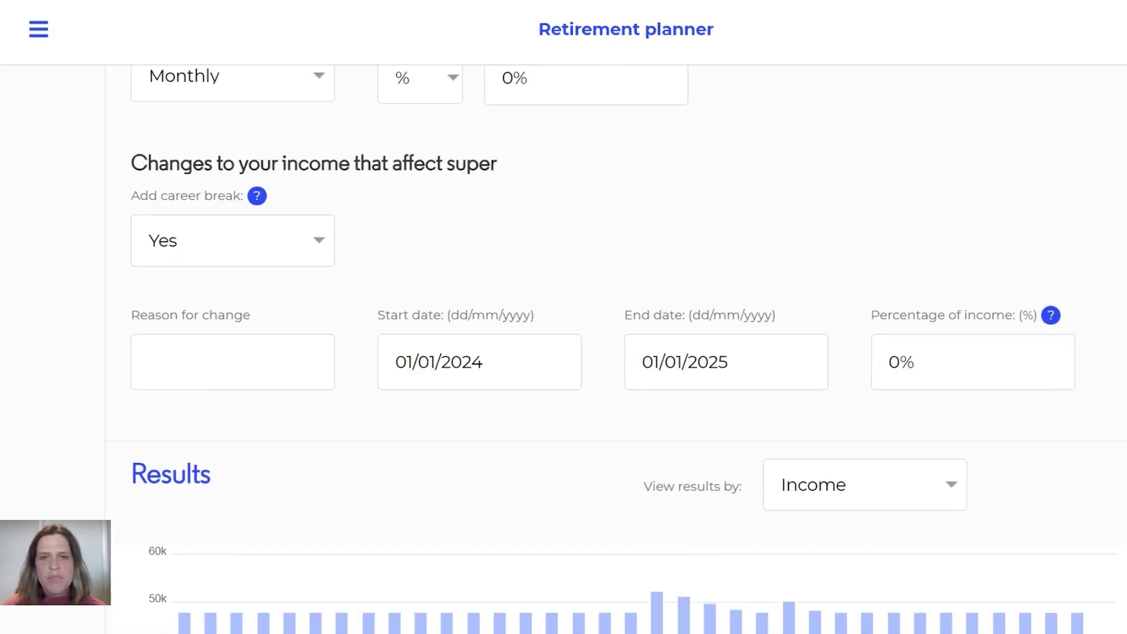
{"action": "scroll", "coordinate": [614, 352], "scroll_direction": "up", "scroll_amount": 5}
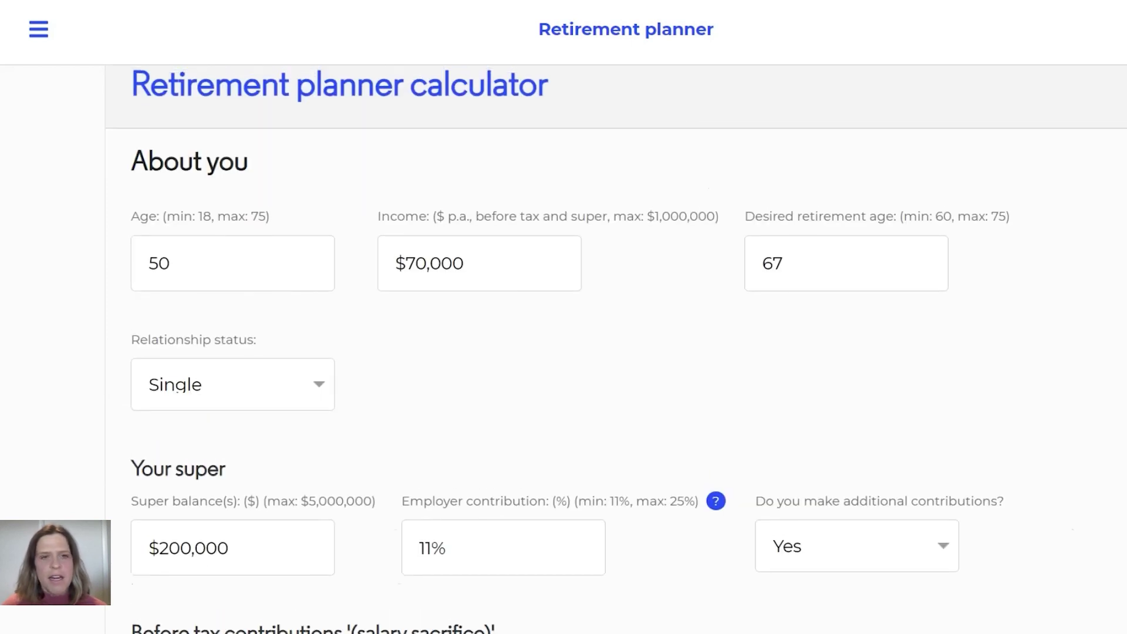
{"action": "left_click", "coordinate": [177, 390]}
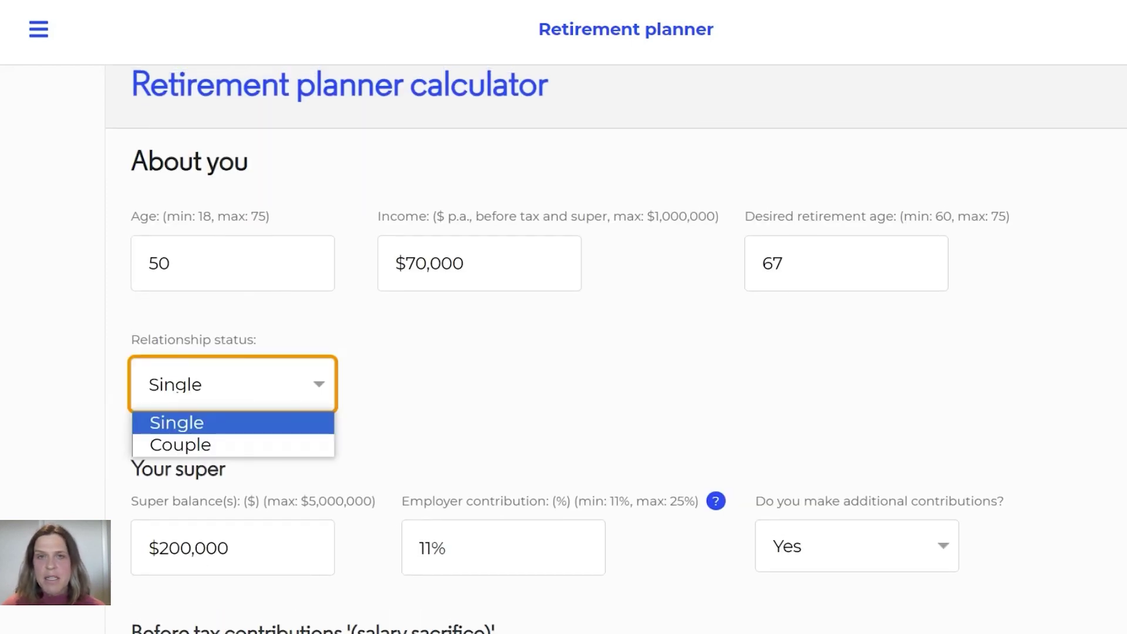
{"action": "key", "text": "Down"}
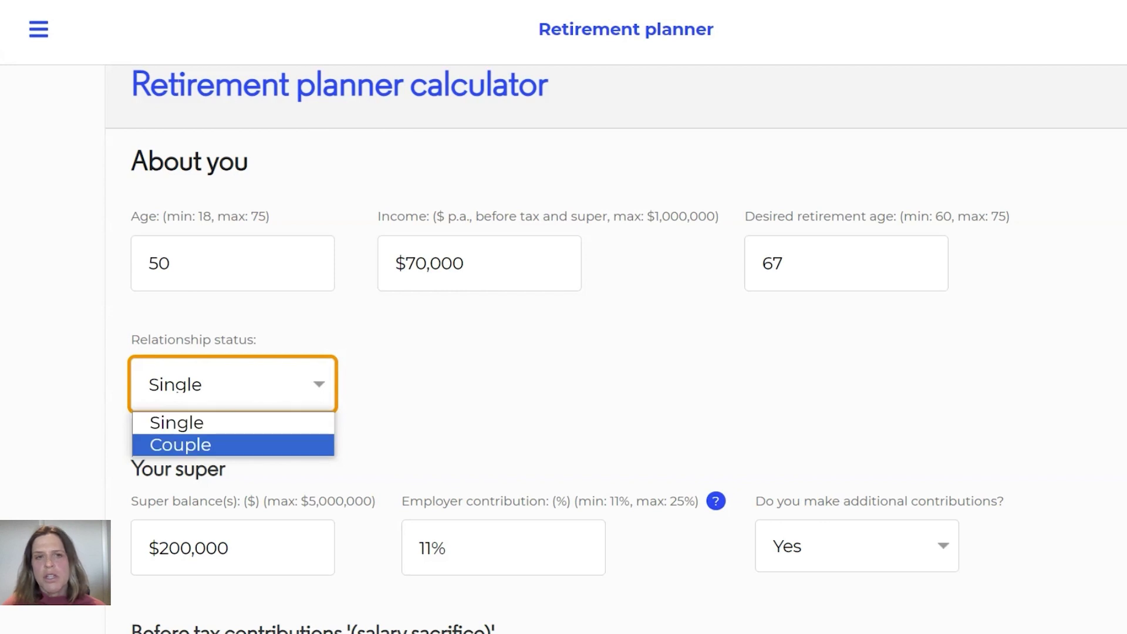
{"action": "key", "text": "Return"}
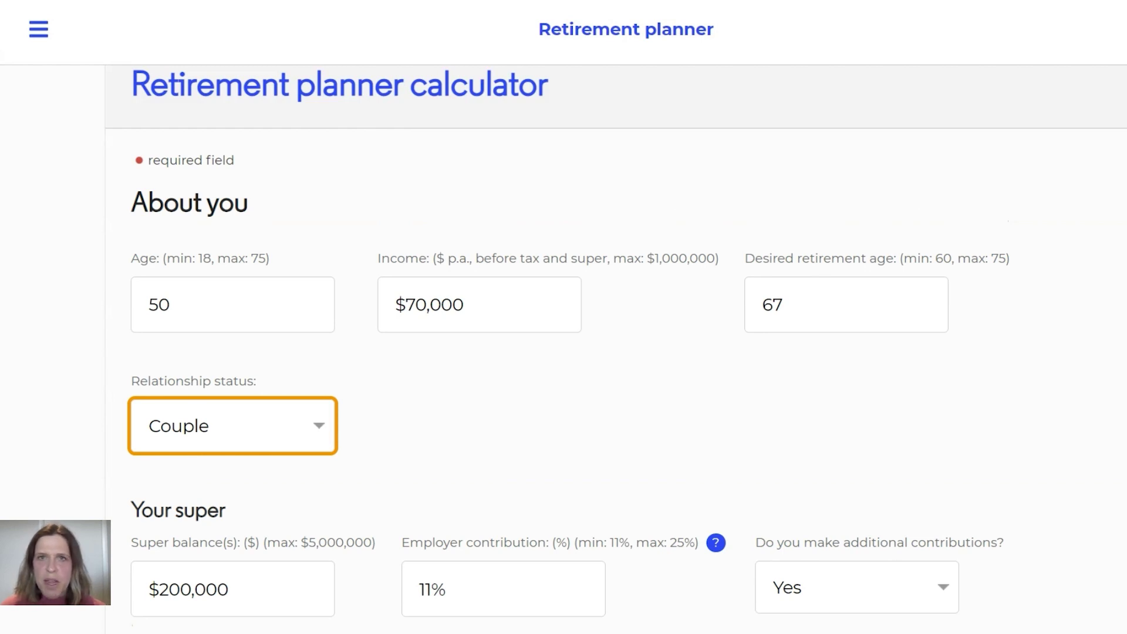
Step: Enter the partner's age as 50 and their annual income as $70,000
{"action": "scroll", "coordinate": [616, 352], "scroll_direction": "down", "scroll_amount": 15}
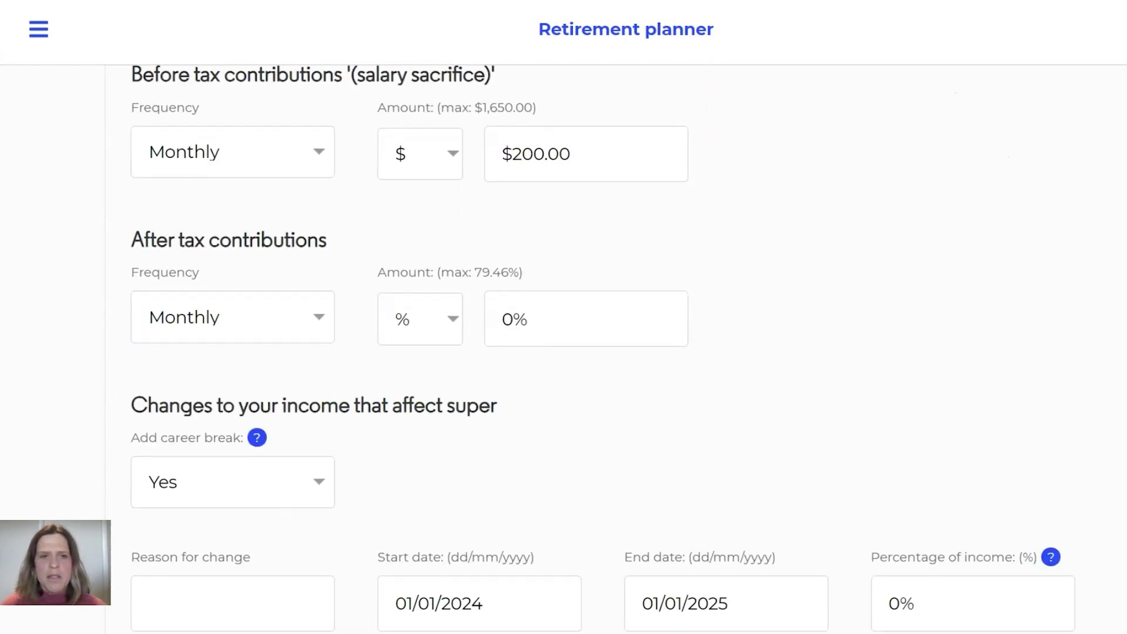
{"action": "scroll", "coordinate": [616, 353], "scroll_direction": "down", "scroll_amount": 4}
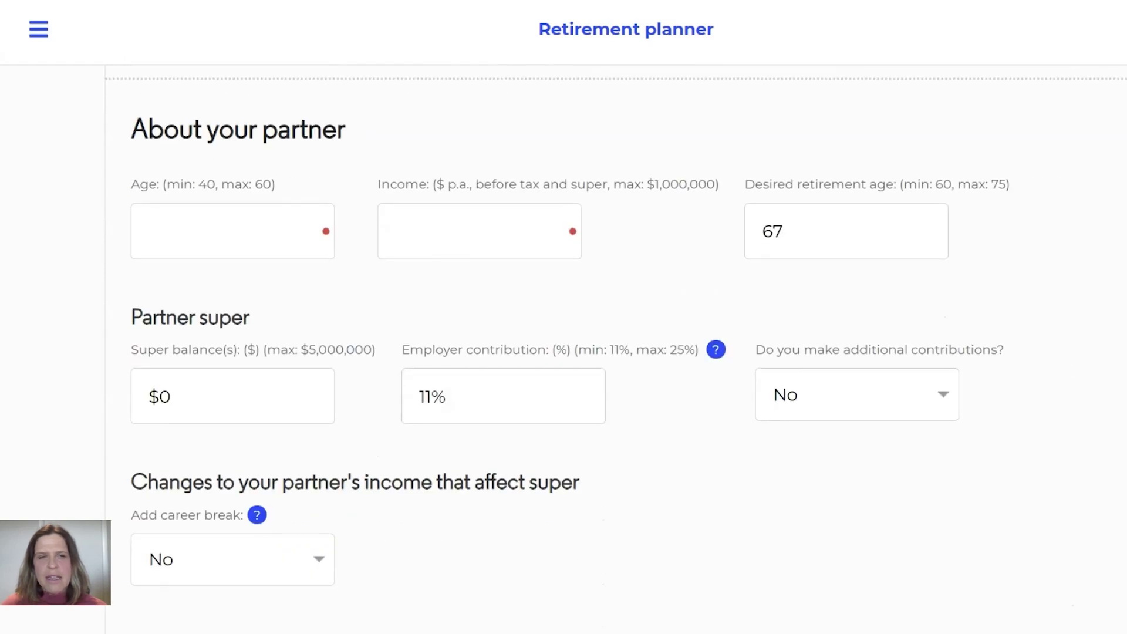
{"action": "left_click_drag", "start_coordinate": [132, 130], "coordinate": [346, 130]}
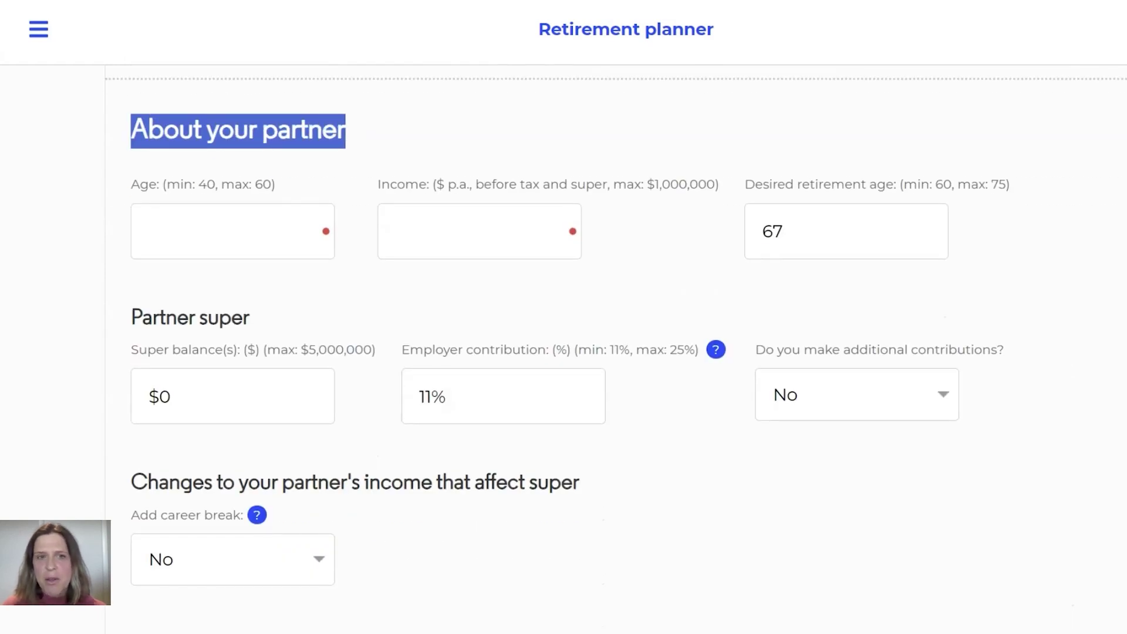
{"action": "left_click", "coordinate": [232, 231]}
{"action": "type", "text": "50"}
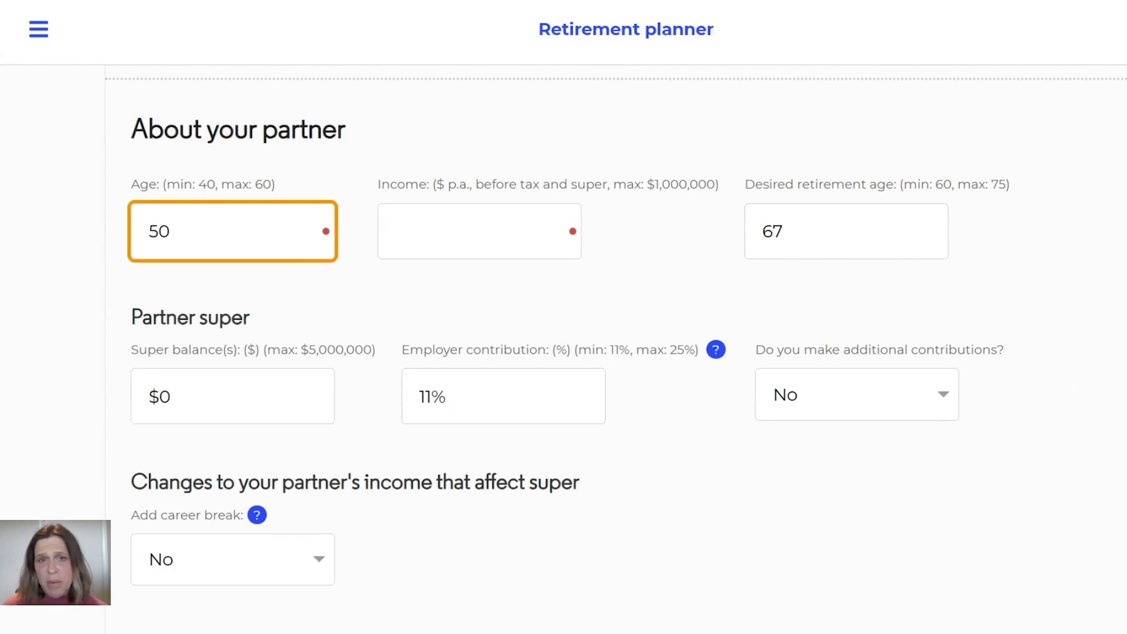
{"action": "key", "text": "Tab"}
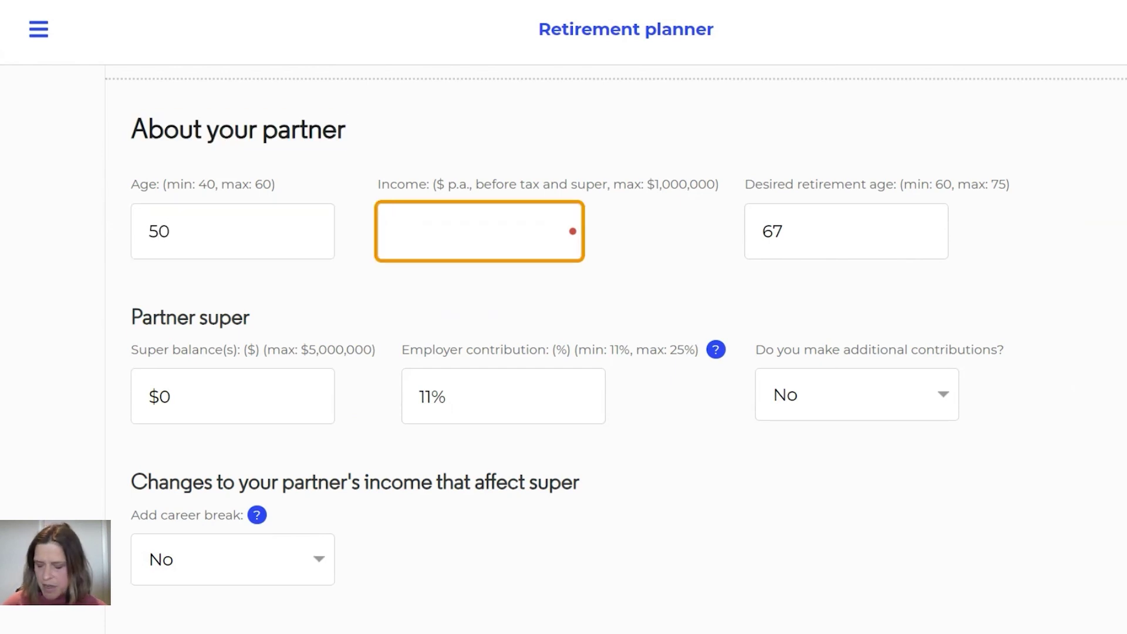
{"action": "type", "text": "70000"}
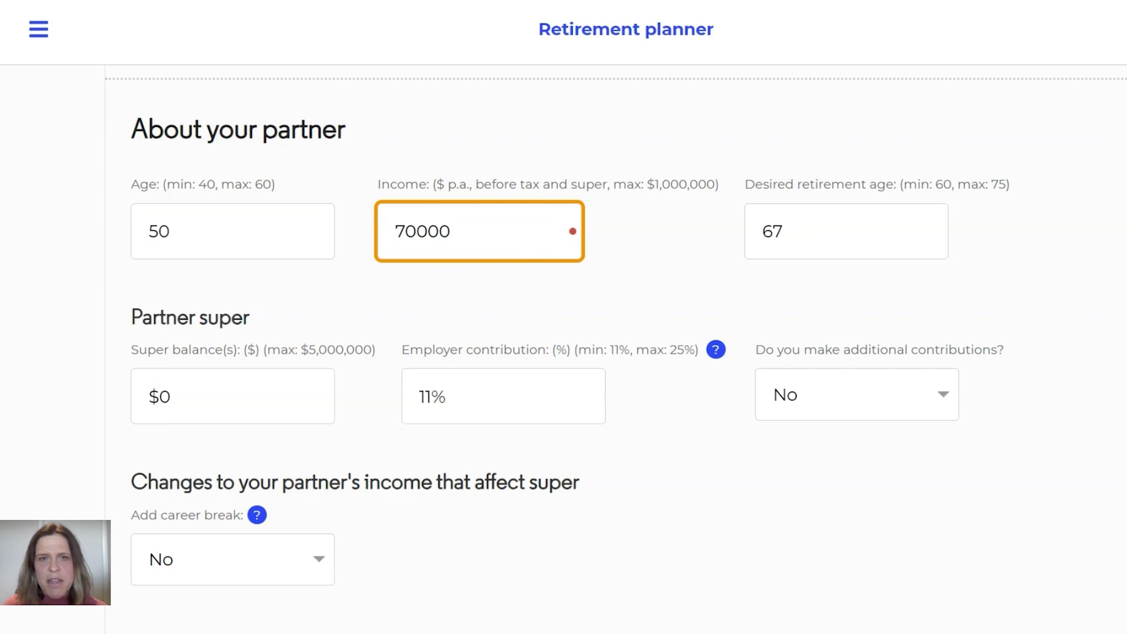
{"action": "key", "text": "Return"}
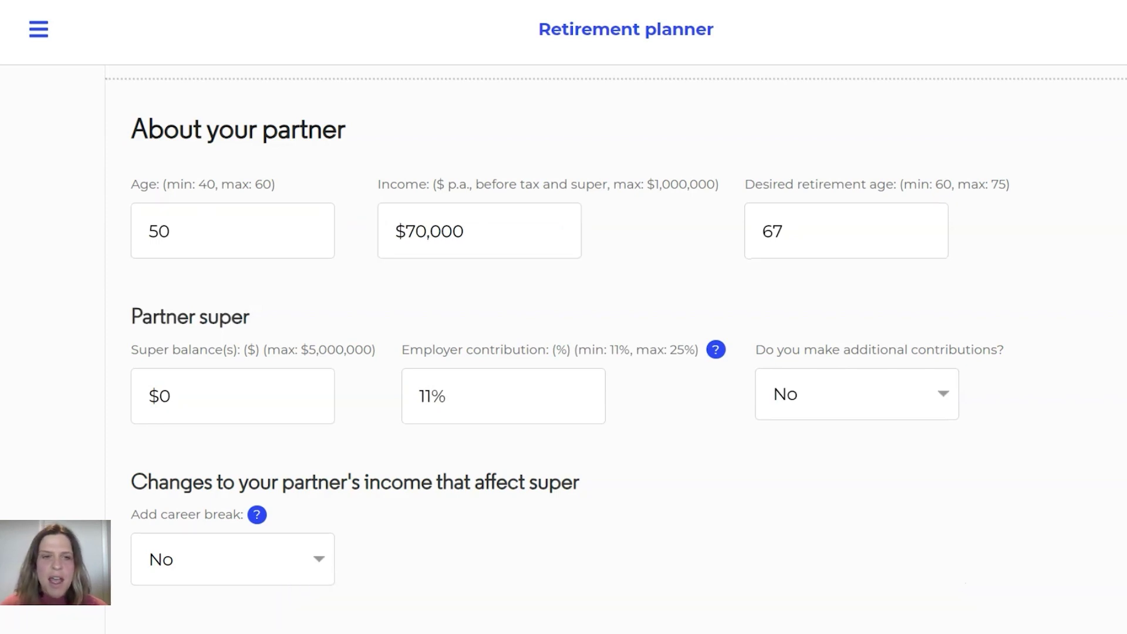
Step: Set the partner's super balance to $200,000 and examine the couple's retirement income chart and estimate
{"action": "left_click", "coordinate": [233, 396]}
{"action": "type", "text": "200,0"}
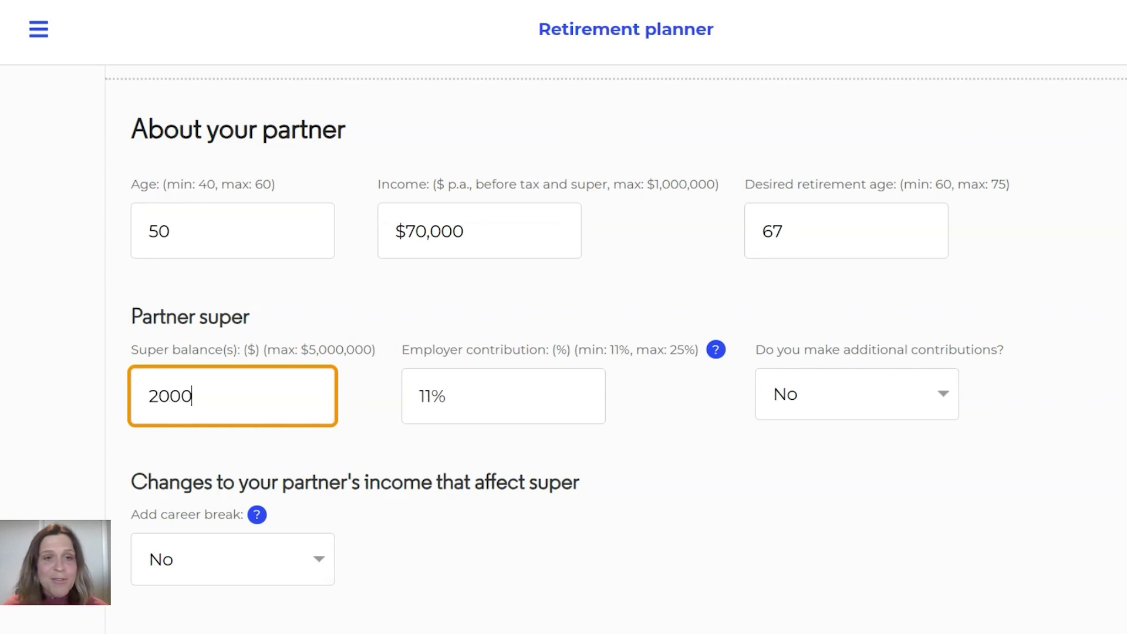
{"action": "type", "text": "00"}
{"action": "key", "text": "Return"}
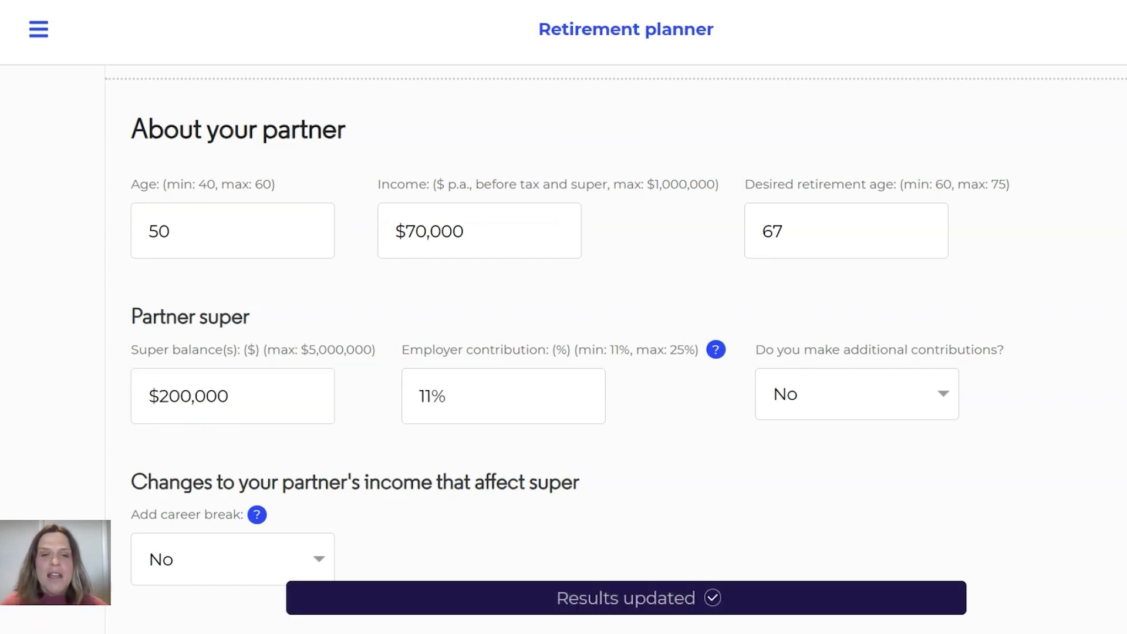
{"action": "scroll", "coordinate": [646, 352], "scroll_direction": "down", "scroll_amount": 8}
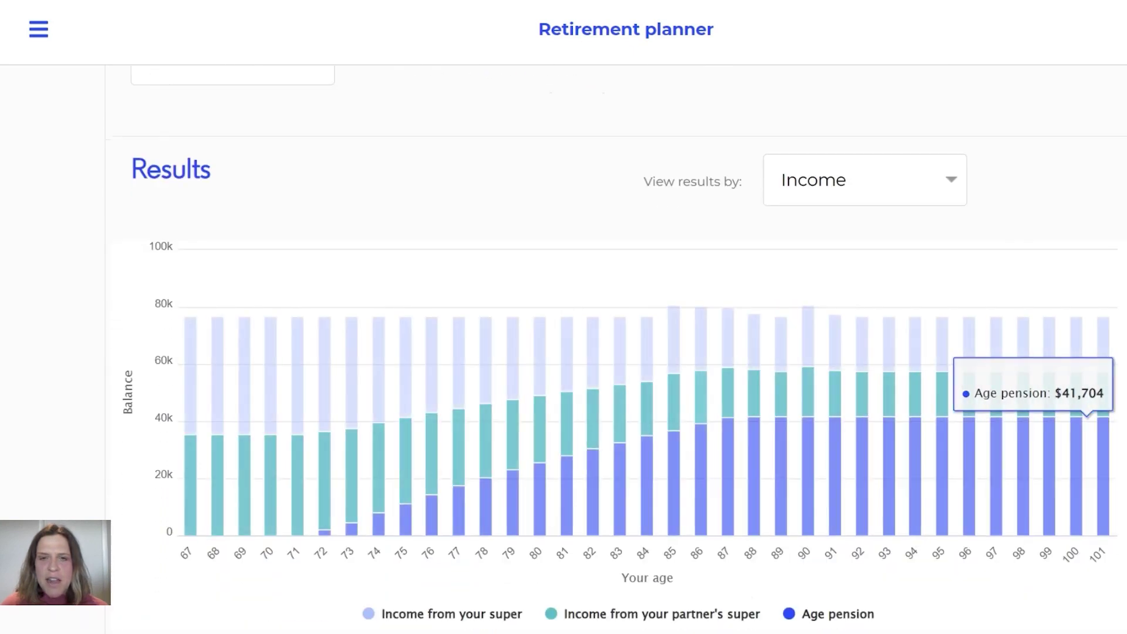
{"action": "scroll", "coordinate": [646, 353], "scroll_direction": "down", "scroll_amount": 3}
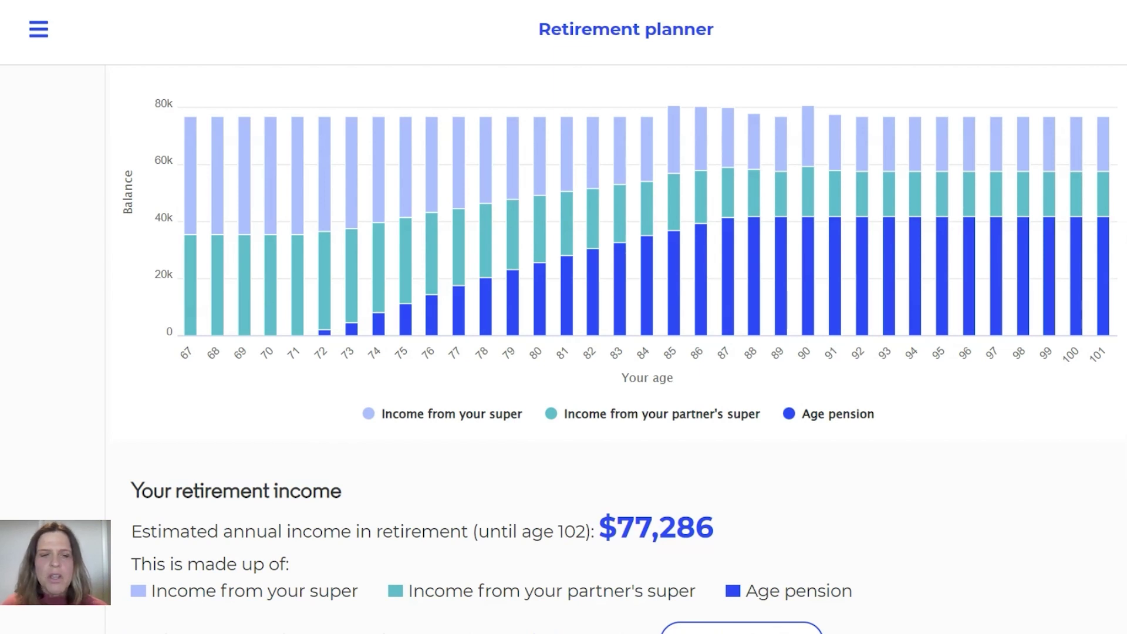
{"action": "mouse_move", "coordinate": [324, 332]}
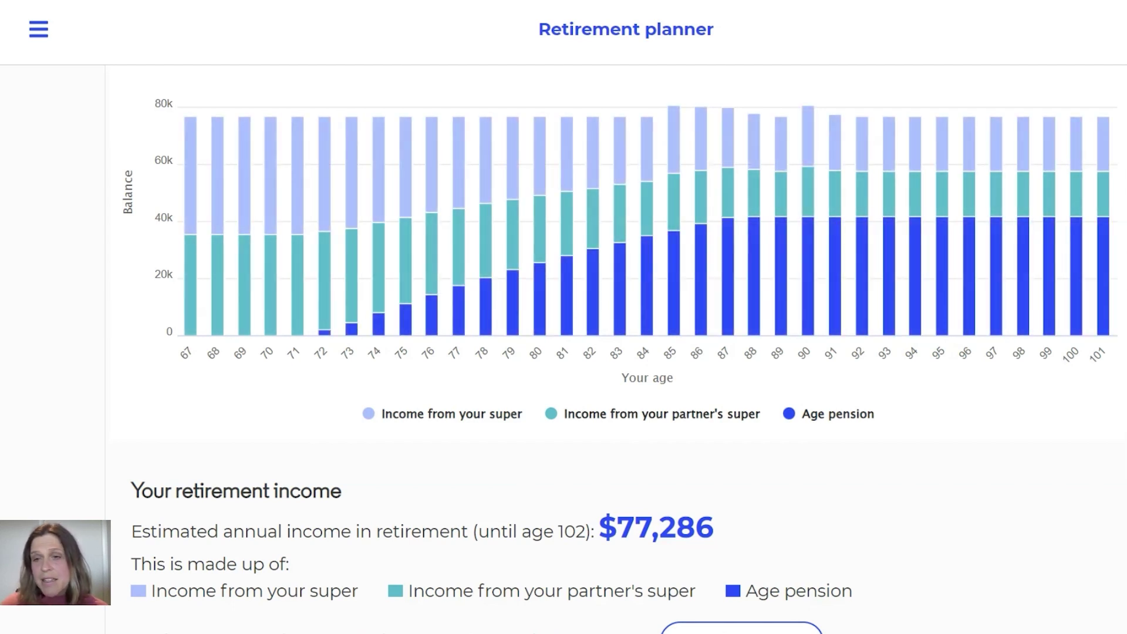
{"action": "mouse_move", "coordinate": [1103, 276]}
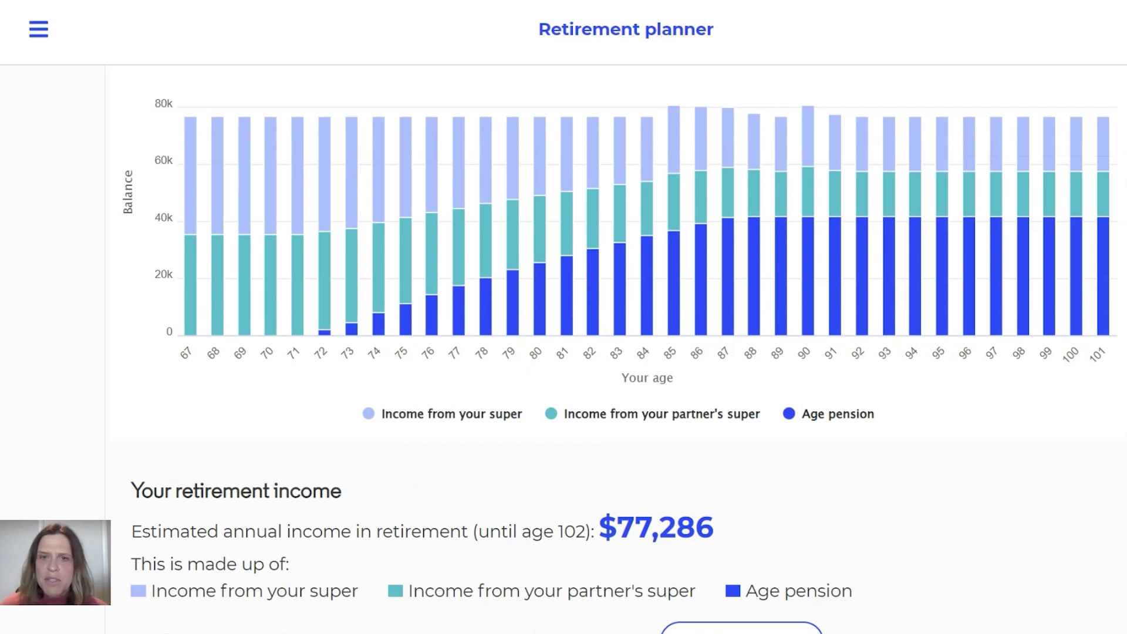
{"action": "scroll", "coordinate": [620, 352], "scroll_direction": "up", "scroll_amount": 2}
{"action": "scroll", "coordinate": [620, 352], "scroll_direction": "down", "scroll_amount": 2}
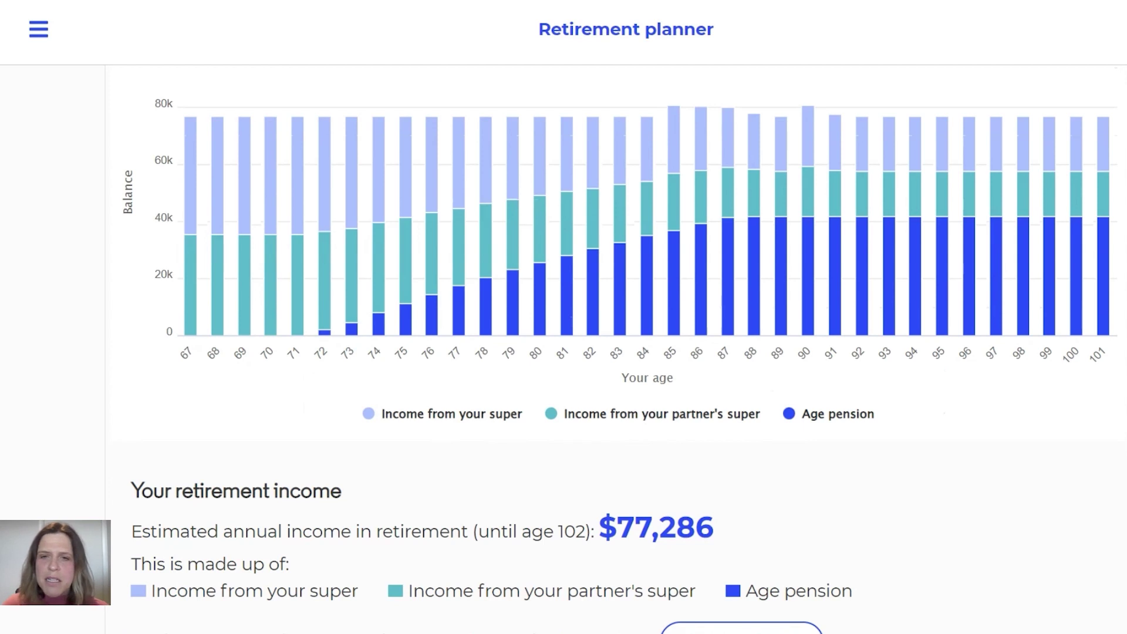
Step: Switch the results view from income to super balance
{"action": "scroll", "coordinate": [880, 470], "scroll_direction": "up", "scroll_amount": 6}
{"action": "left_click", "coordinate": [864, 280]}
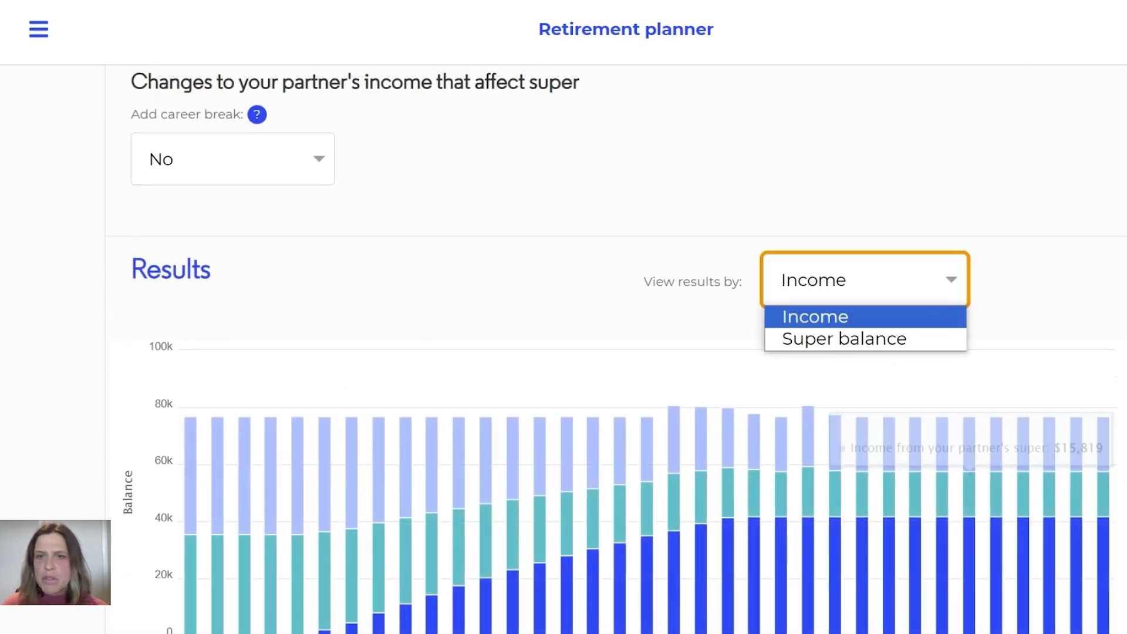
{"action": "key", "text": "Down"}
{"action": "key", "text": "Return"}
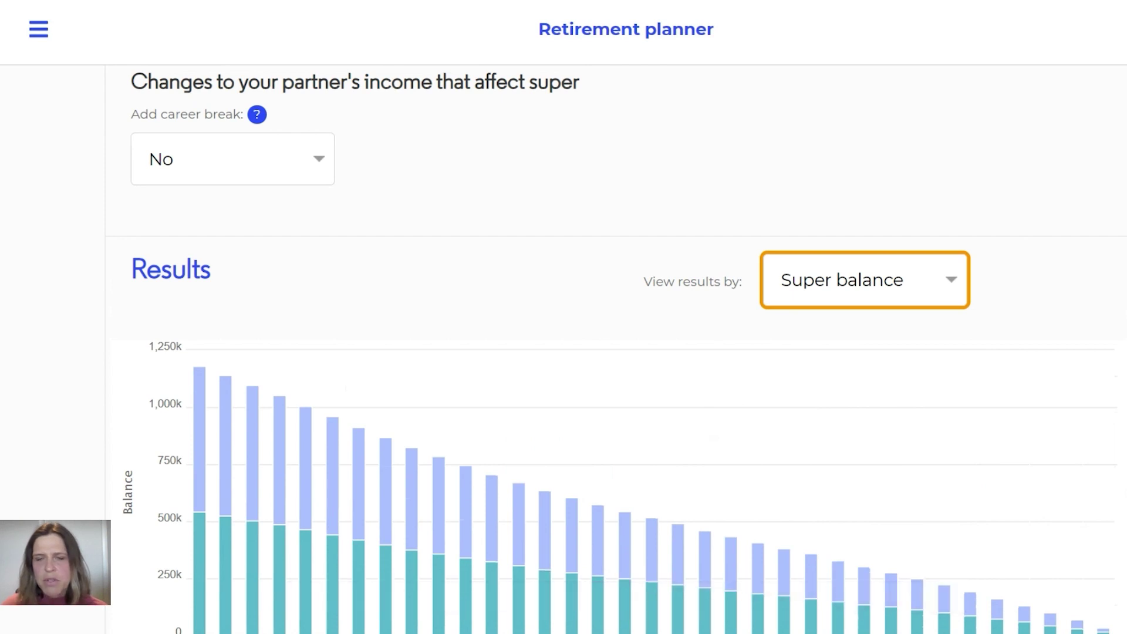
{"action": "key", "text": "alt+Down"}
{"action": "key", "text": "Up"}
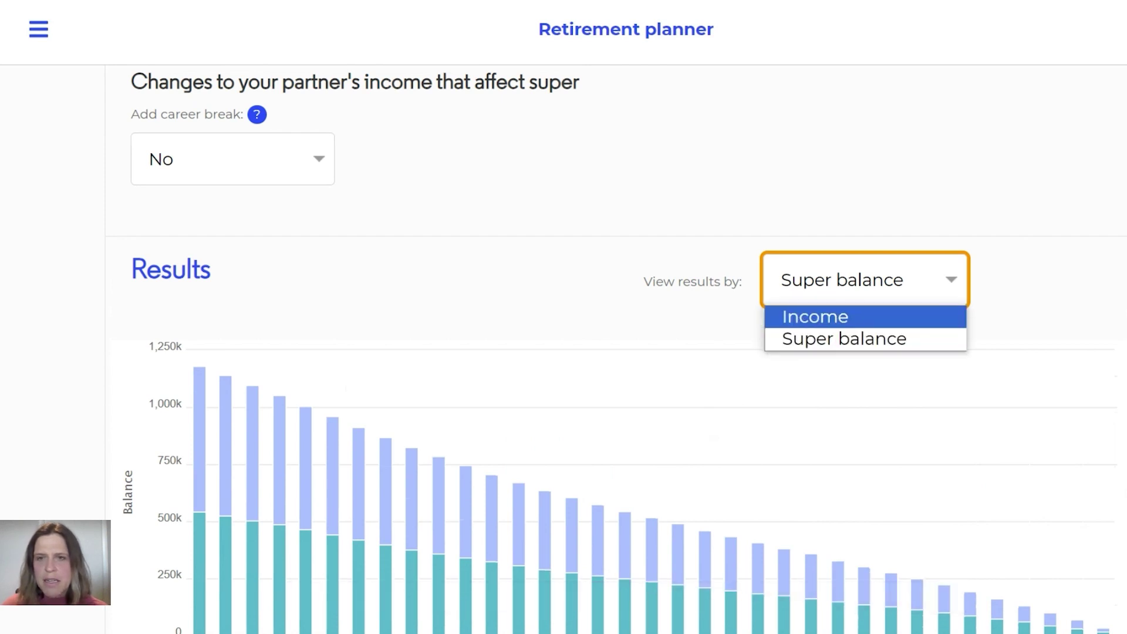
{"action": "key", "text": "Escape"}
Step: Review the couple's estimated super balance at retirement, the advanced fee and investment settings, and the entered details back to the planner's introduction
{"action": "scroll", "coordinate": [616, 352], "scroll_direction": "down", "scroll_amount": 3}
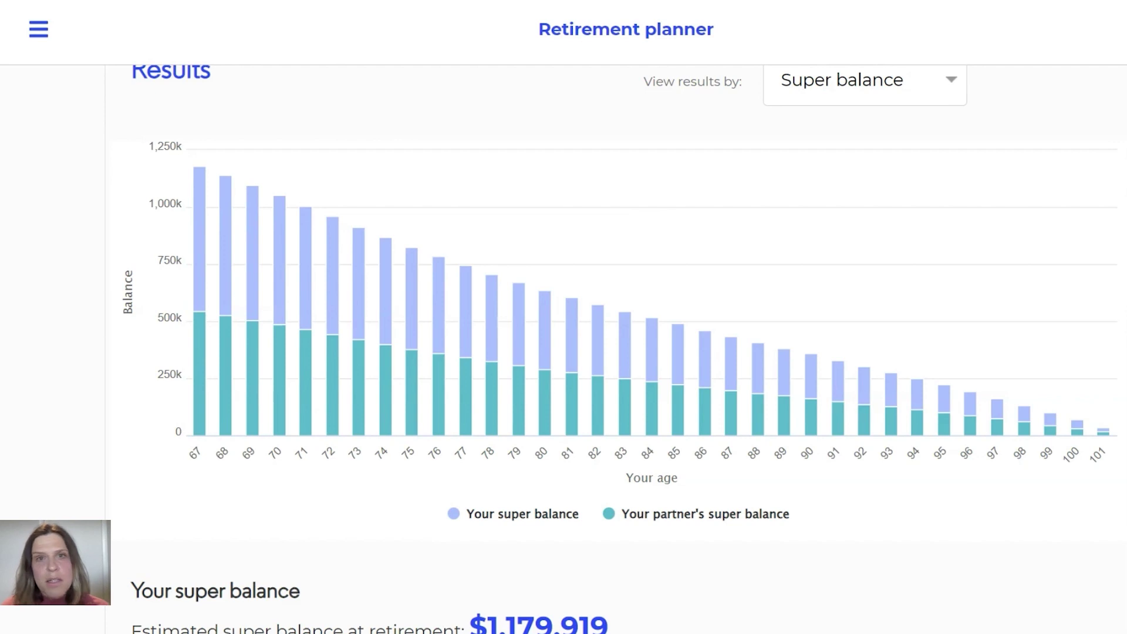
{"action": "scroll", "coordinate": [652, 317], "scroll_direction": "down", "scroll_amount": 2}
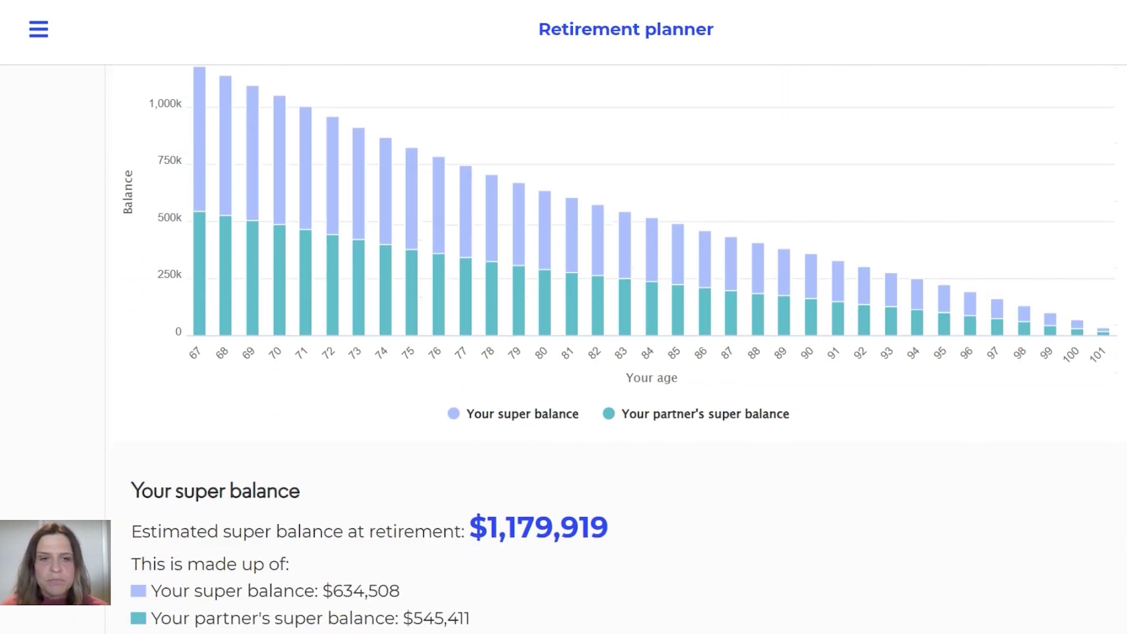
{"action": "scroll", "coordinate": [615, 349], "scroll_direction": "down", "scroll_amount": 10}
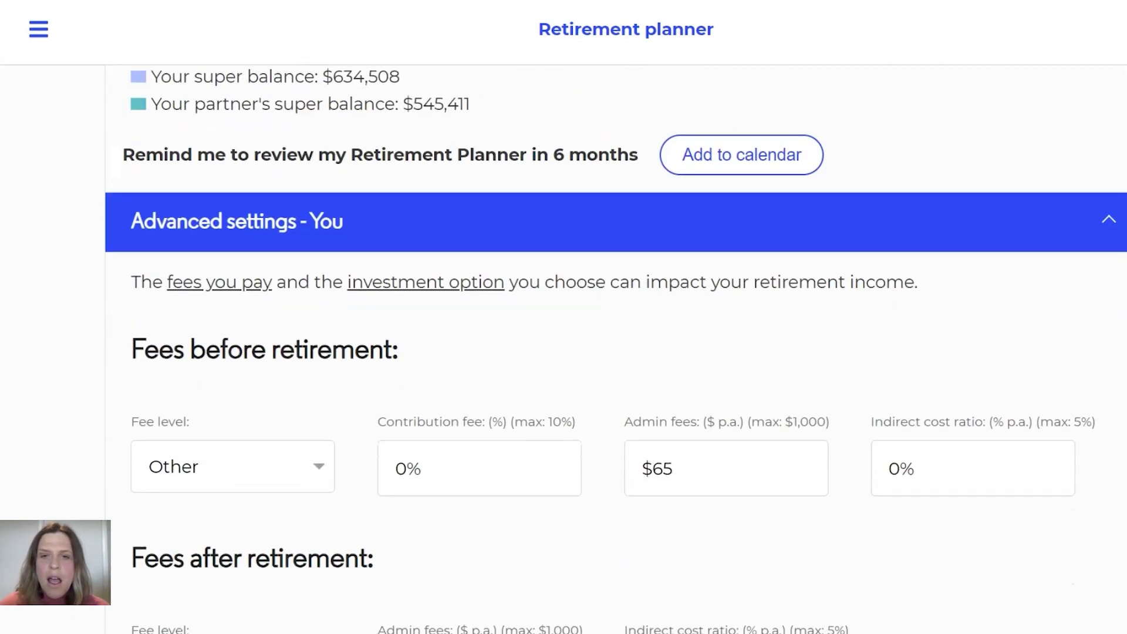
{"action": "scroll", "coordinate": [615, 349], "scroll_direction": "down", "scroll_amount": 11}
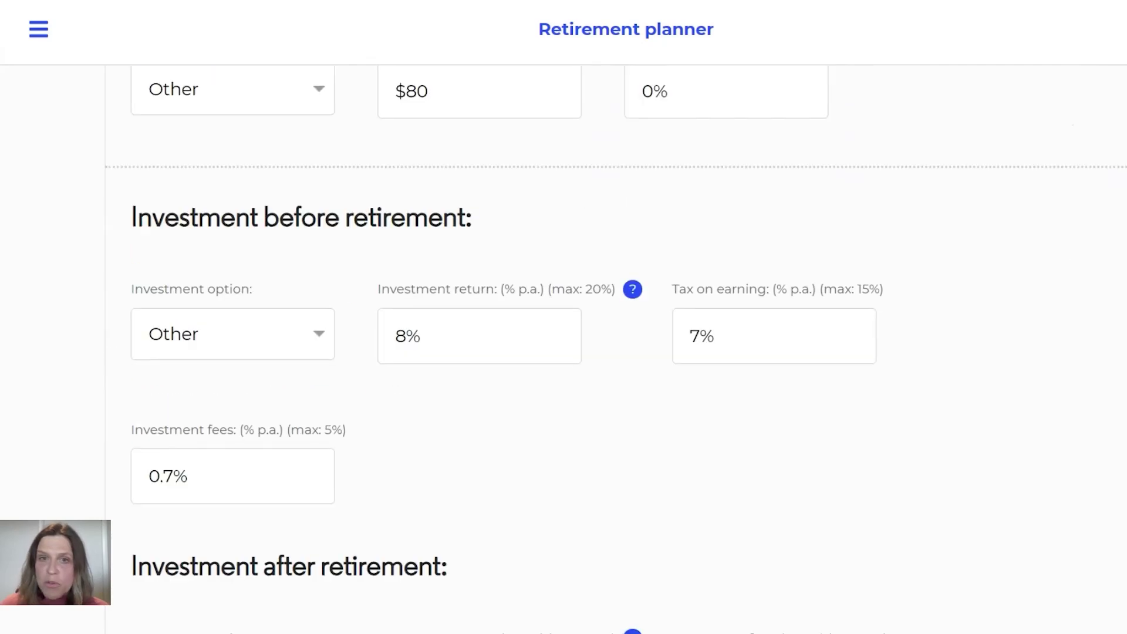
{"action": "scroll", "coordinate": [615, 349], "scroll_direction": "down", "scroll_amount": 2}
{"action": "scroll", "coordinate": [615, 349], "scroll_direction": "up", "scroll_amount": 20}
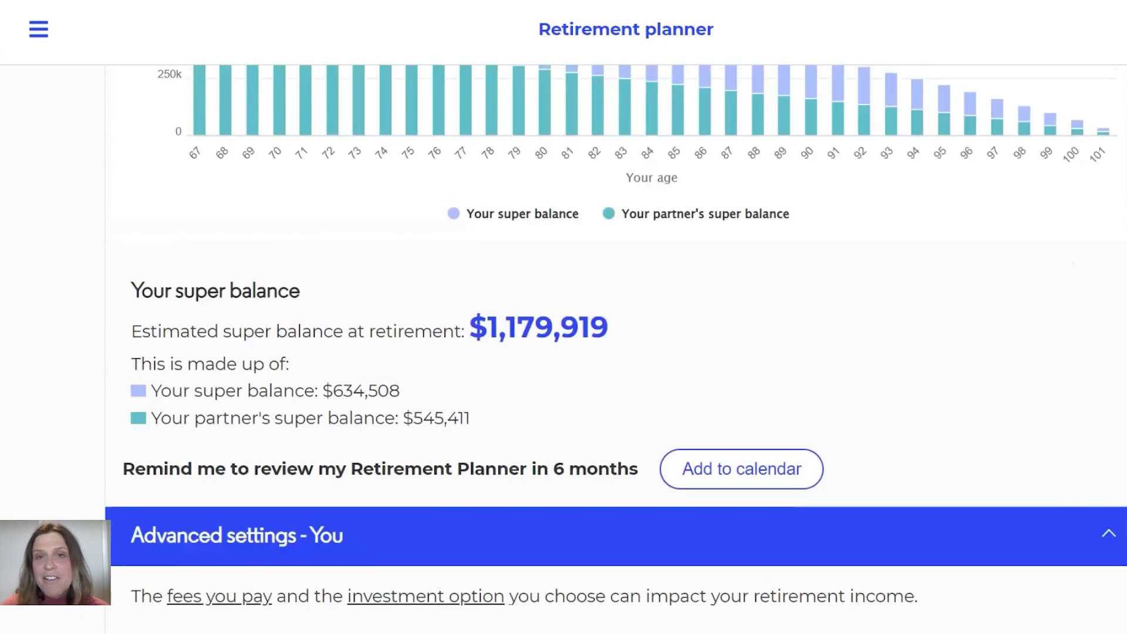
{"action": "scroll", "coordinate": [615, 349], "scroll_direction": "up", "scroll_amount": 20}
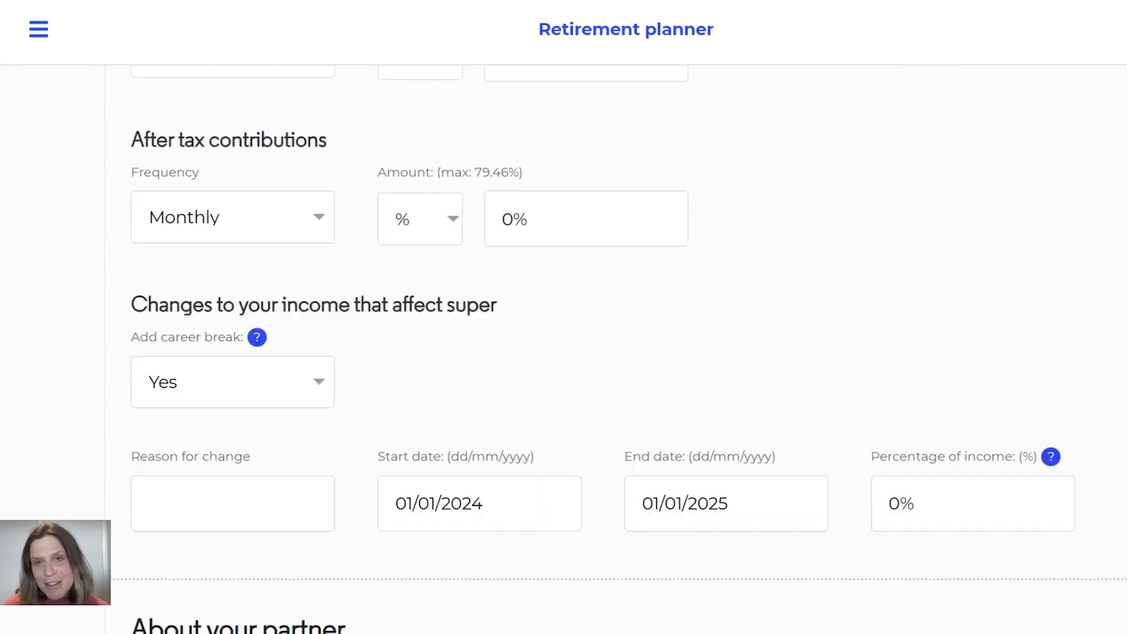
{"action": "scroll", "coordinate": [615, 349], "scroll_direction": "up", "scroll_amount": 12}
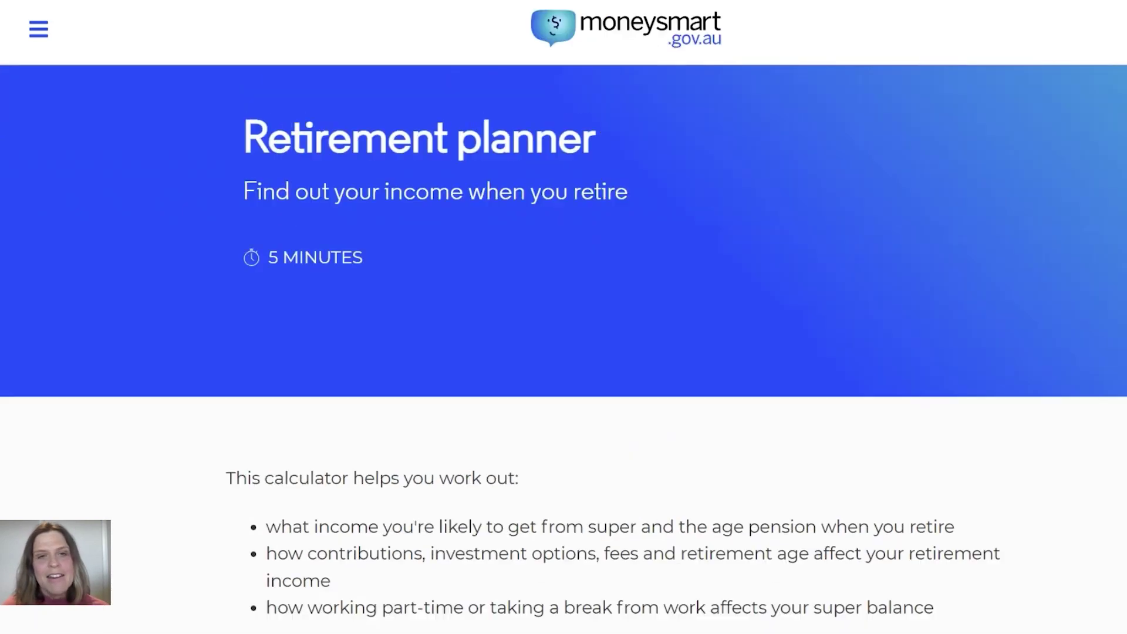